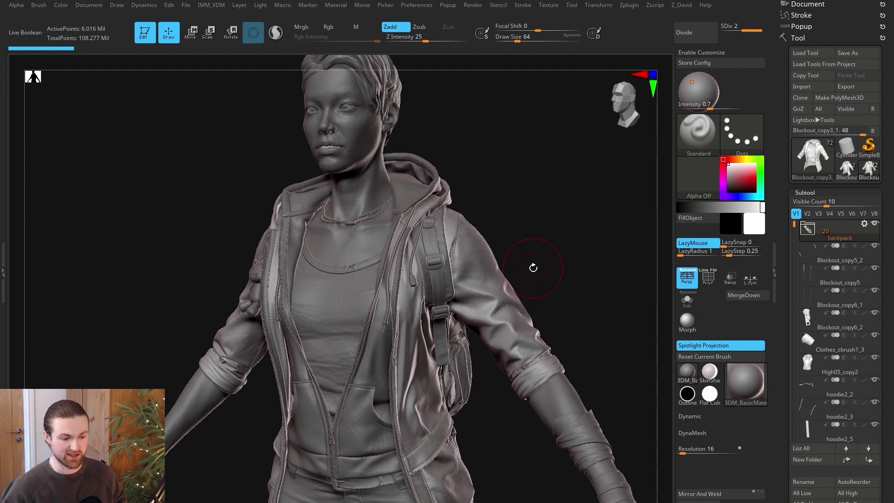
# Step: Examine the sculpted jacket in ZBrush and its retopologised mesh and UV layout in Maya
pyautogui.moveTo(533, 268); pyautogui.dragTo(404, 222)
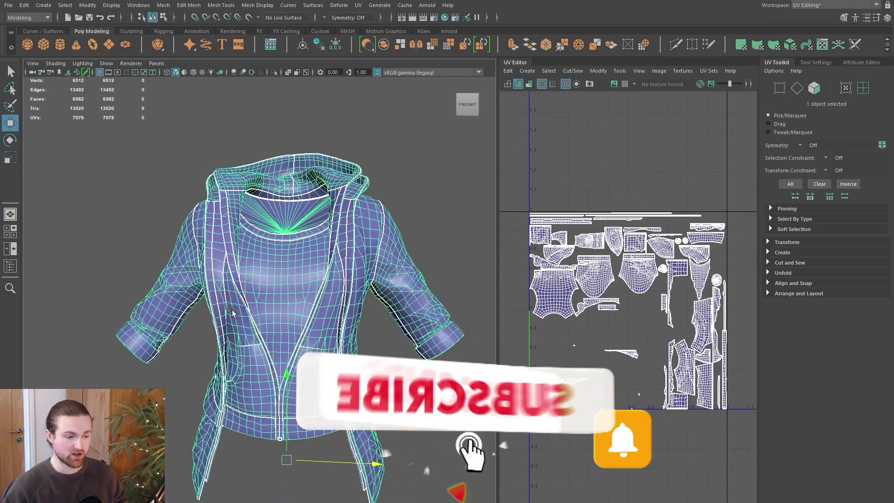
pyautogui.scroll(5, 273, 316)
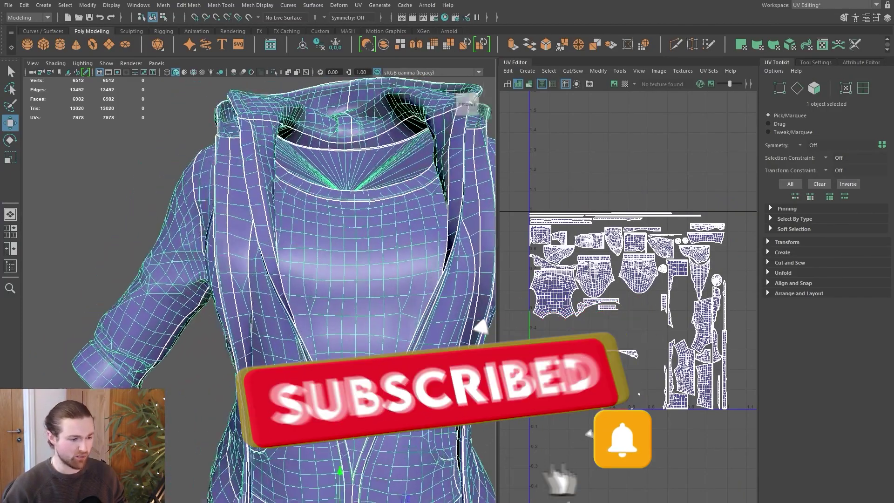
pyautogui.keyDown('alt'); pyautogui.moveTo(265, 320); pyautogui.dragTo(268, 312); pyautogui.keyUp('alt')
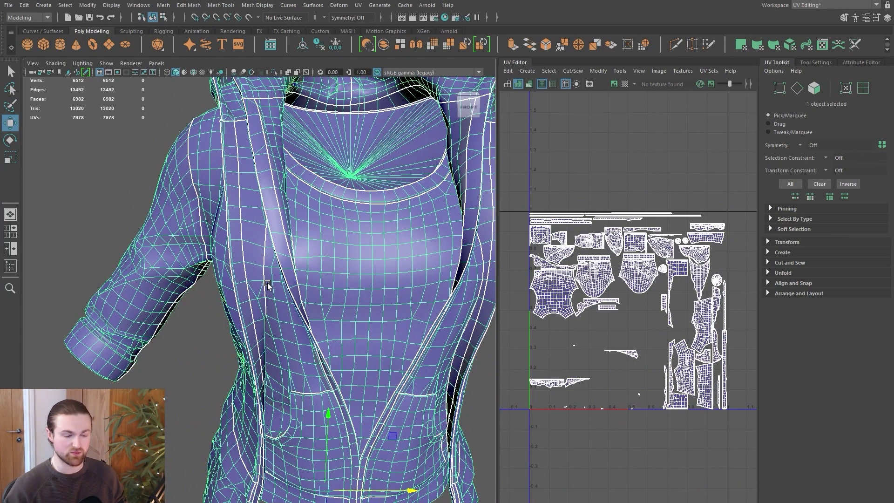
pyautogui.keyDown('alt'); pyautogui.moveTo(268, 285); pyautogui.dragTo(187, 223); pyautogui.keyUp('alt')
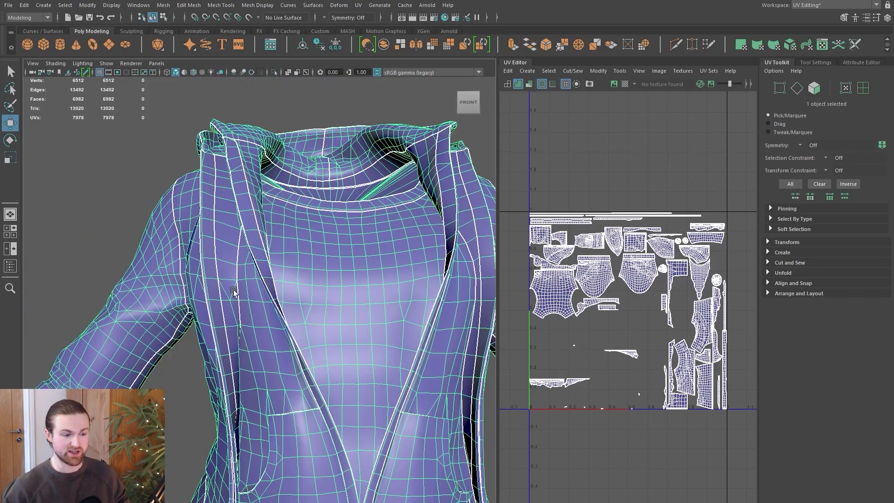
pyautogui.keyDown('alt'); pyautogui.moveTo(186, 224); pyautogui.dragTo(235, 300); pyautogui.keyUp('alt')
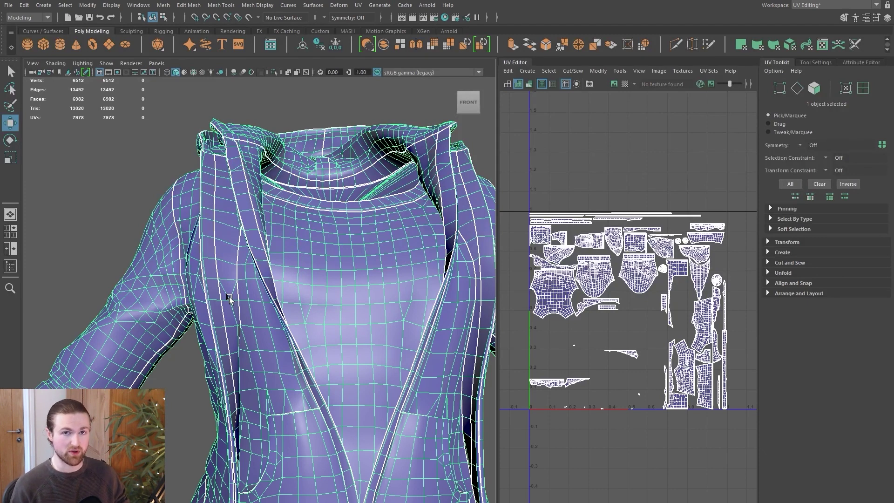
pyautogui.keyDown('alt'); pyautogui.moveTo(229, 297); pyautogui.dragTo(257, 320); pyautogui.keyUp('alt')
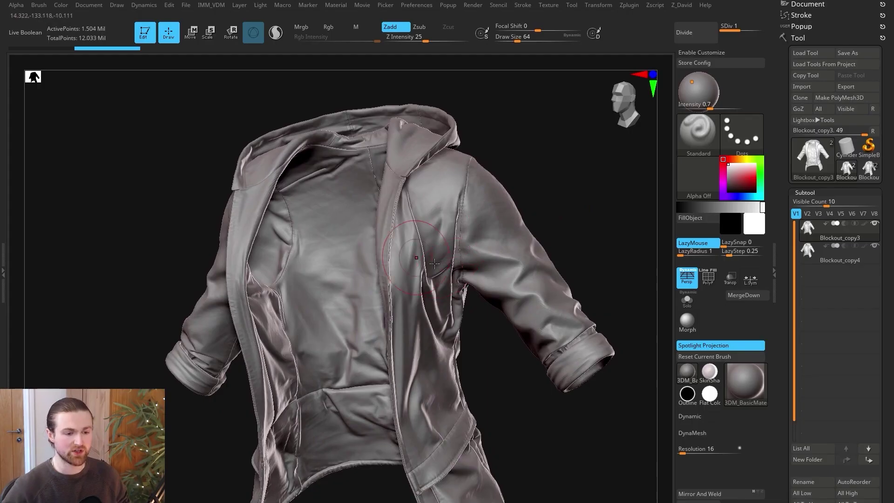
pyautogui.moveTo(577, 193); pyautogui.dragTo(549, 199)
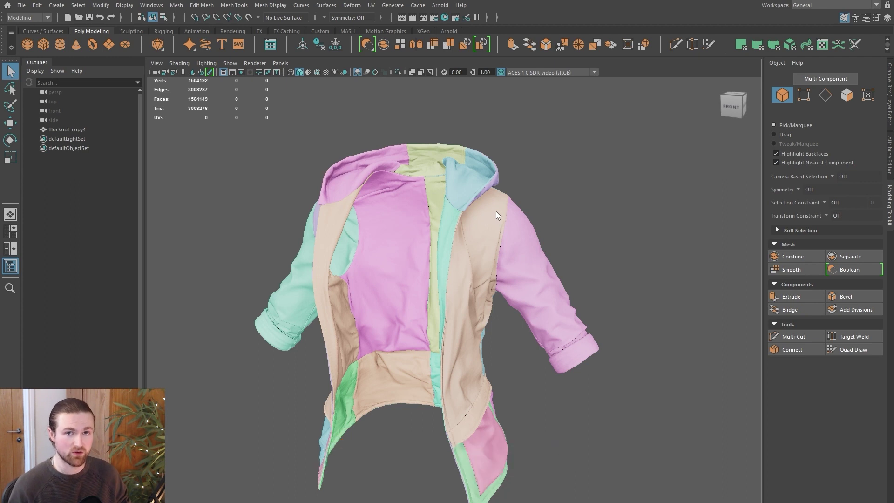
# Step: Export the high-poly coat mesh from Maya as a GPU cache named Coat_GPU_GUIDE
pyautogui.keyDown('alt'); pyautogui.moveTo(496, 211); pyautogui.dragTo(588, 234); pyautogui.keyUp('alt')
pyautogui.click(478, 238)
pyautogui.click(417, 6)
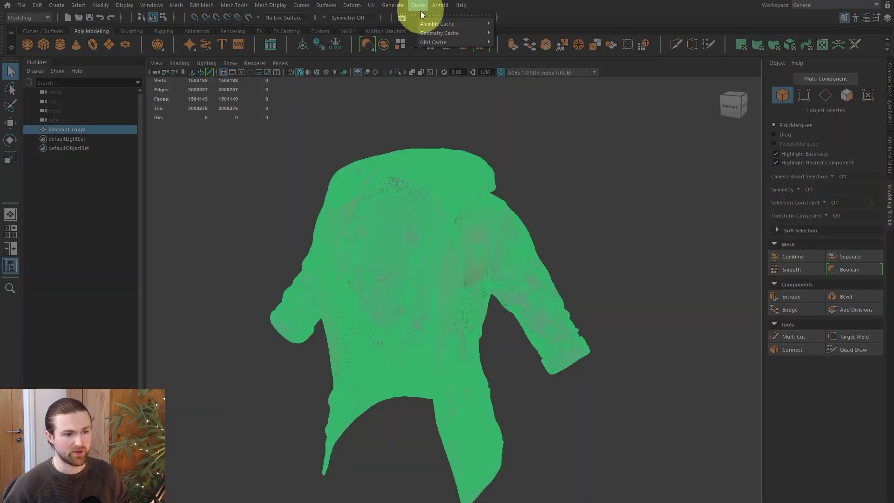
pyautogui.moveTo(434, 41)
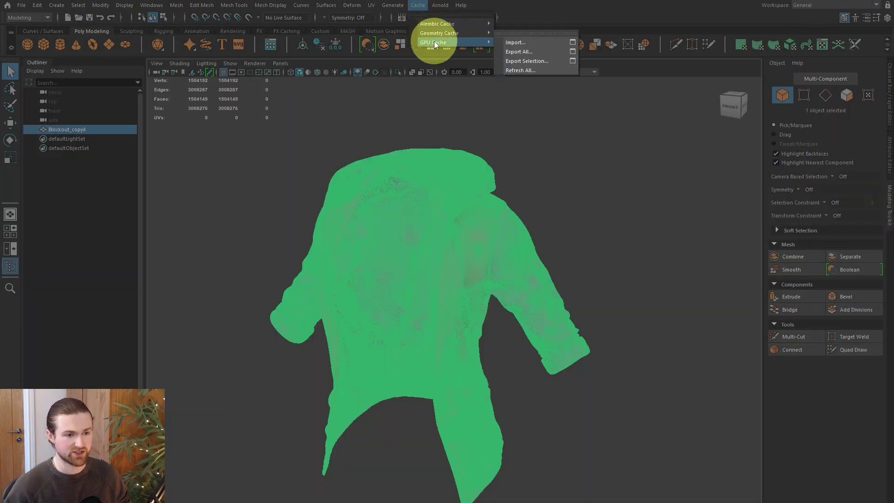
pyautogui.click(525, 61)
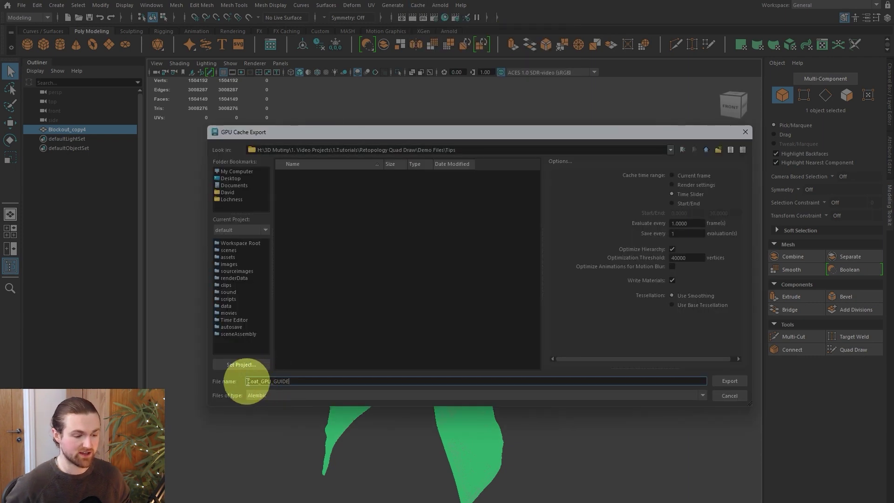
pyautogui.moveTo(250, 381); pyautogui.dragTo(270, 380)
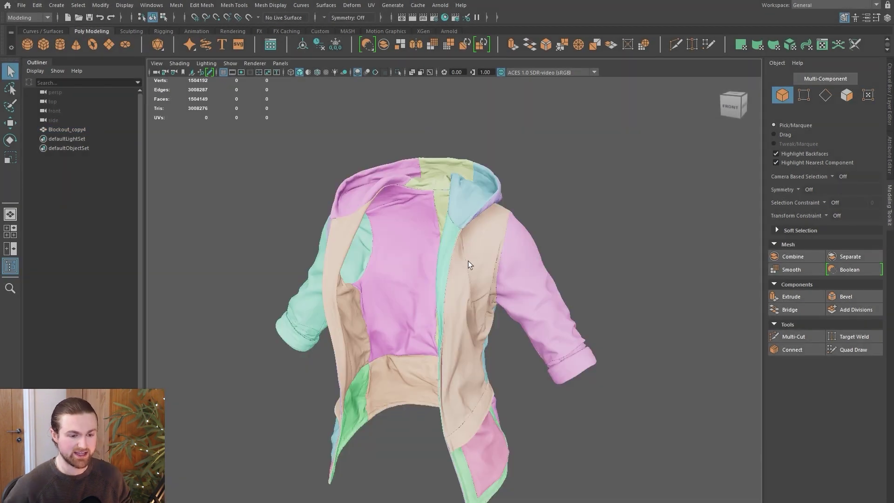
# Step: Hide the original high-poly coat and import the GPU cache file Coat_GPU_GUIDE.abc
pyautogui.click(468, 261)
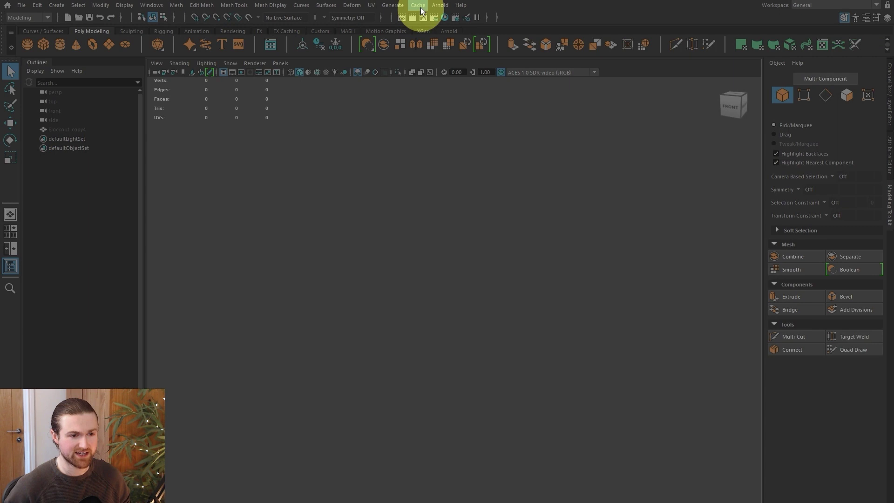
pyautogui.click(417, 5)
pyautogui.moveTo(431, 42)
pyautogui.click(516, 42)
pyautogui.click(299, 177)
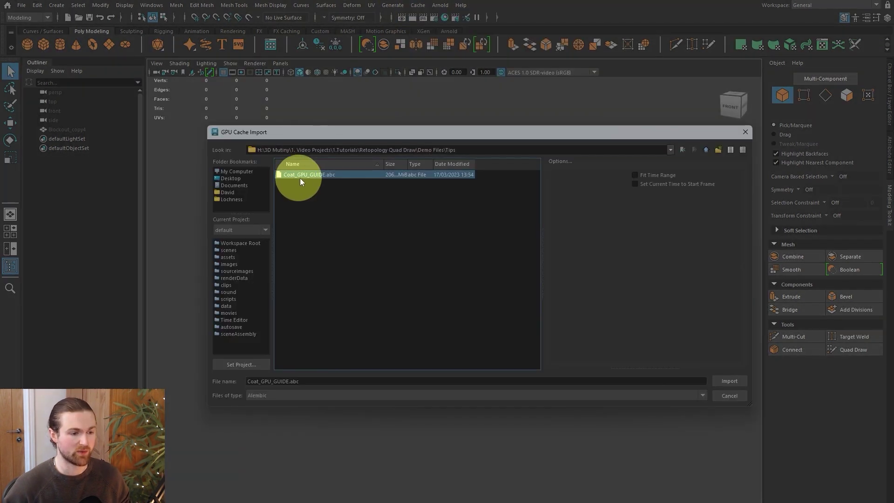
pyautogui.doubleClick(322, 175)
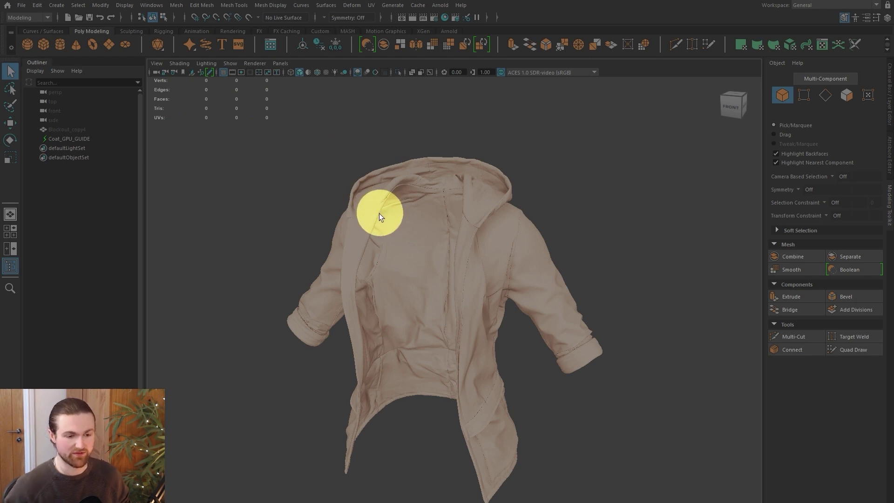
# Step: Make the imported Coat_GPU_GUIDE cache the live surface
pyautogui.click(459, 231)
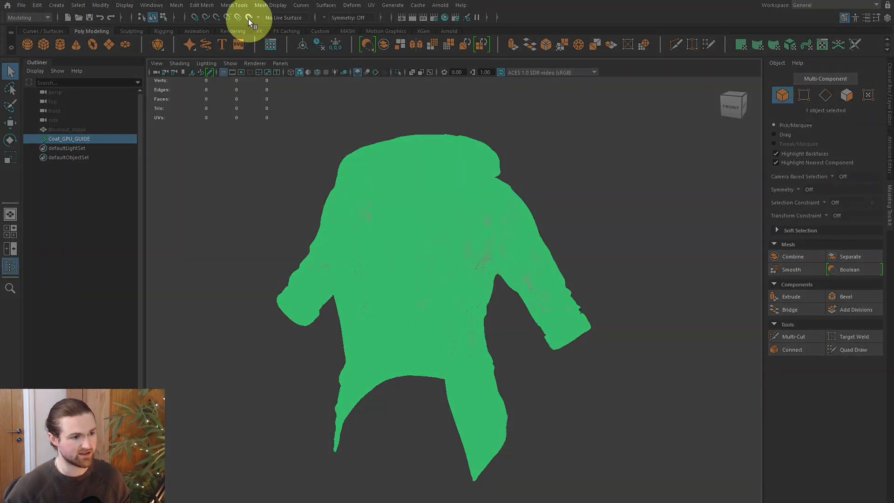
pyautogui.click(248, 19)
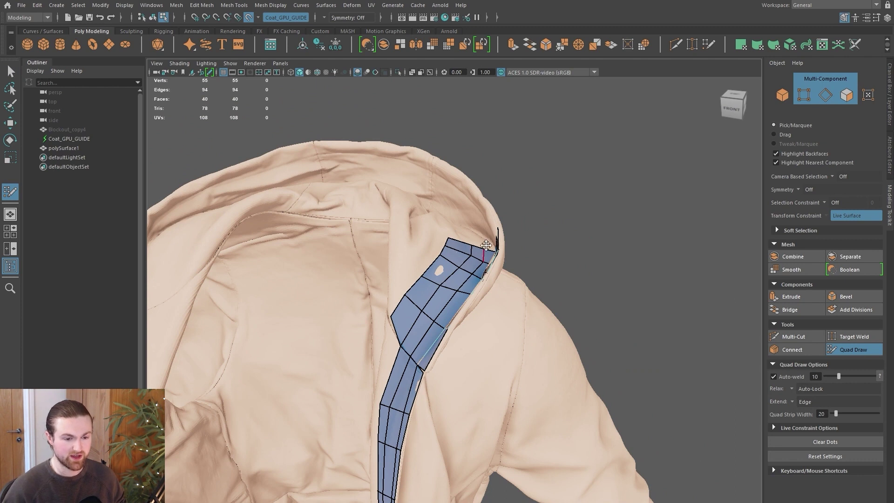
# Step: Leave Quad Draw on the retopology strip along the hood edge and isolate that strip in the viewport
pyautogui.keyDown('alt'); pyautogui.moveTo(517, 257); pyautogui.dragTo(414, 313); pyautogui.keyUp('alt')
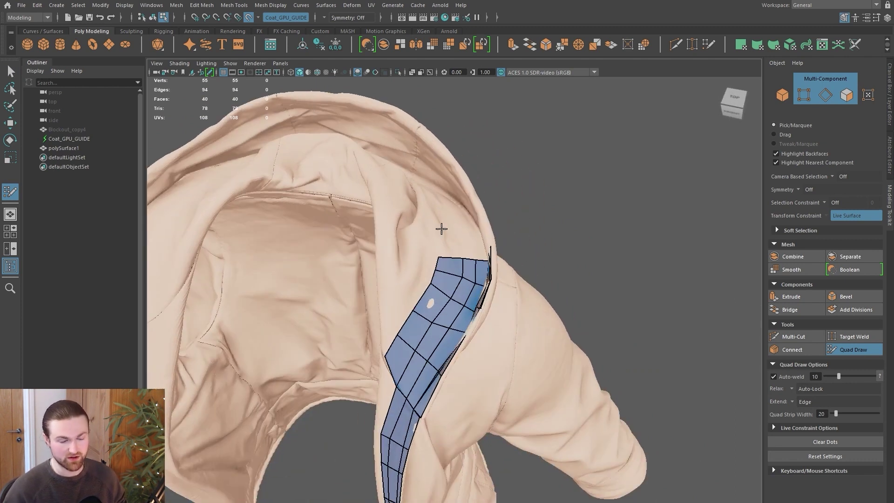
pyautogui.keyDown('alt'); pyautogui.moveTo(438, 233); pyautogui.dragTo(351, 151); pyautogui.keyUp('alt')
pyautogui.keyDown('alt'); pyautogui.moveTo(497, 308); pyautogui.dragTo(513, 322); pyautogui.keyUp('alt')
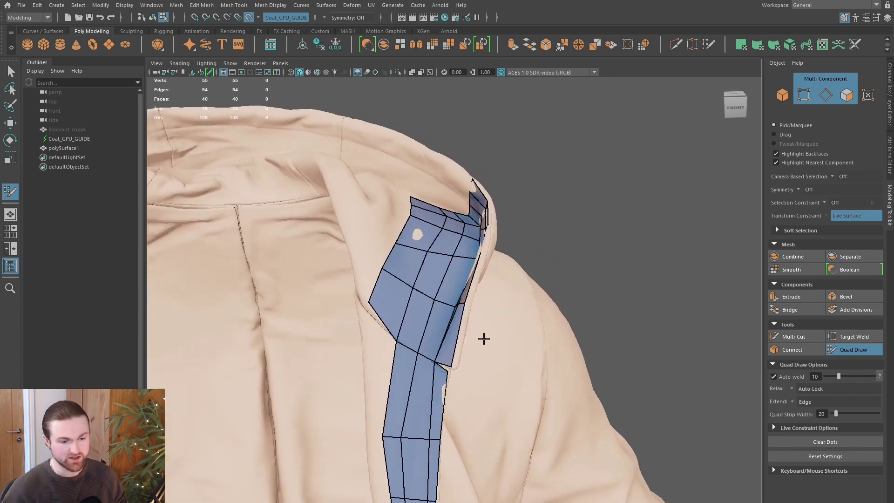
pyautogui.keyDown('alt'); pyautogui.moveTo(483, 339); pyautogui.dragTo(497, 408, button='right'); pyautogui.keyUp('alt')
pyautogui.keyDown('alt'); pyautogui.moveTo(496, 408); pyautogui.dragTo(443, 330, button='middle'); pyautogui.keyUp('alt')
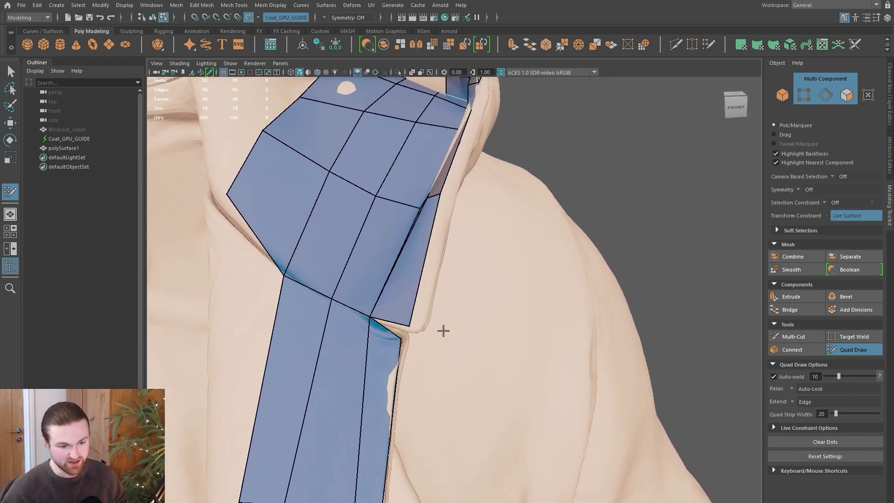
pyautogui.keyDown('alt'); pyautogui.moveTo(443, 330); pyautogui.dragTo(479, 225); pyautogui.keyUp('alt')
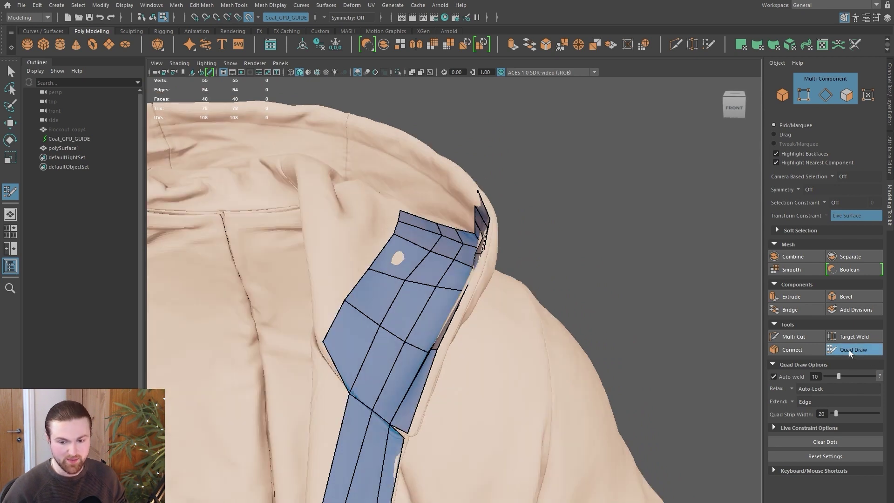
pyautogui.click(848, 350)
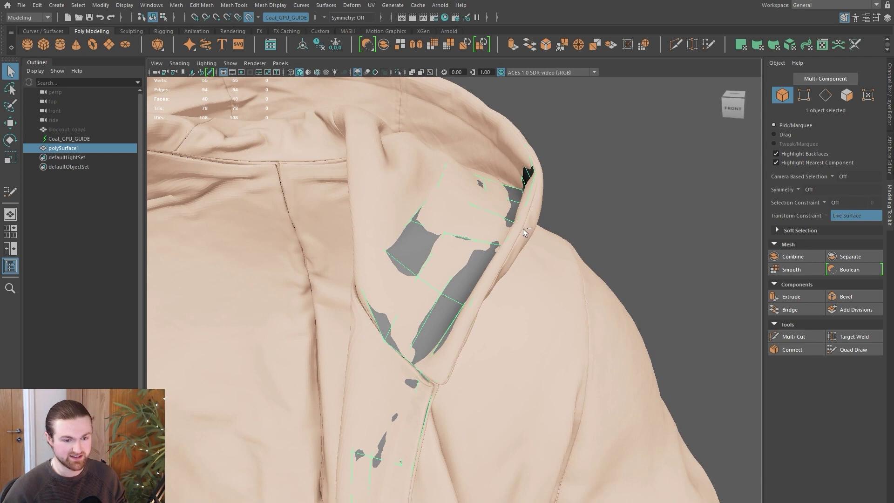
pyautogui.hotkey('ctrl', '1')
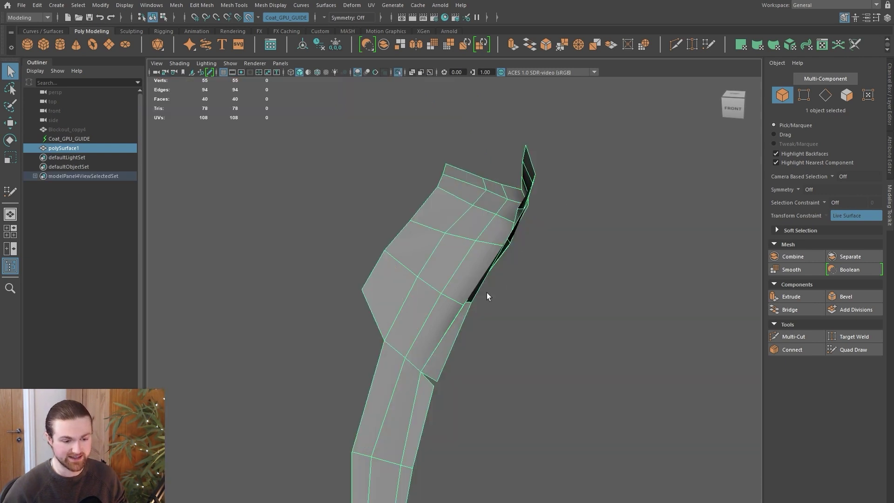
# Step: Extrude all faces of the isolated strip to give it thickness, with a Local Translate Z of about -0.8
pyautogui.moveTo(343, 171); pyautogui.dragTo(565, 493)
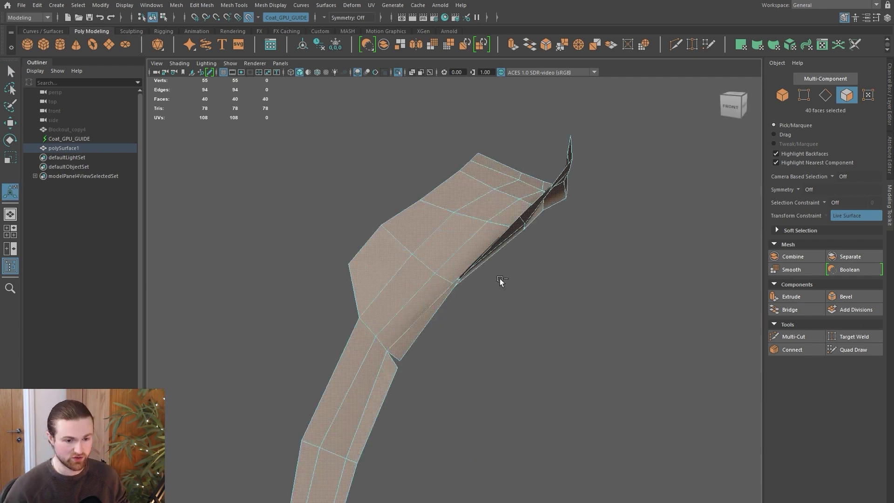
pyautogui.hotkey('ctrl', 'e')
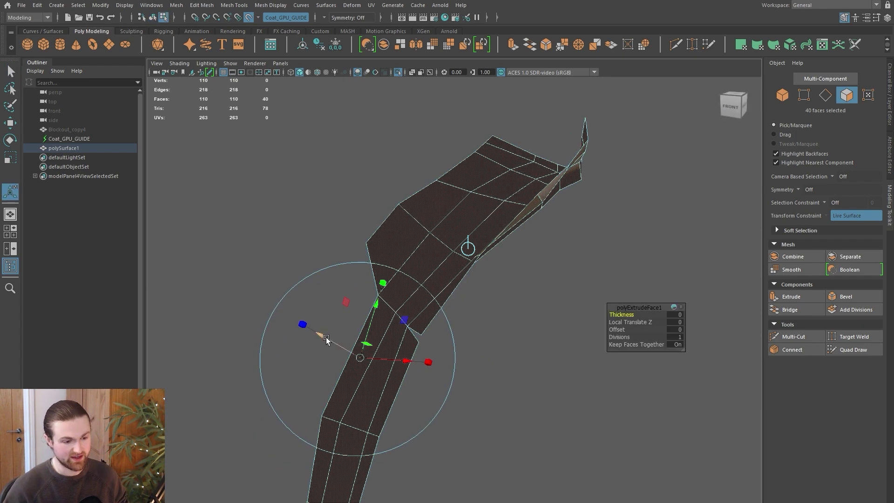
pyautogui.moveTo(324, 338); pyautogui.dragTo(334, 345)
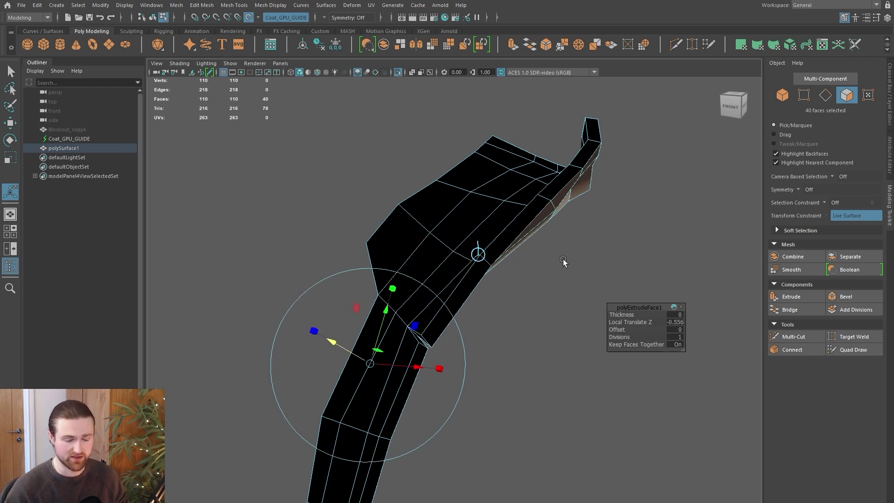
pyautogui.keyDown('alt'); pyautogui.moveTo(564, 259); pyautogui.dragTo(520, 217); pyautogui.keyUp('alt')
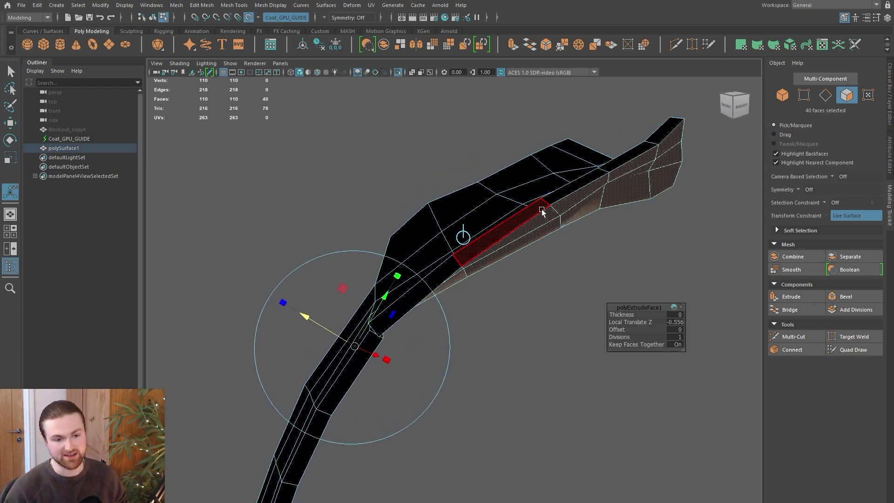
pyautogui.keyDown('alt'); pyautogui.moveTo(516, 296); pyautogui.dragTo(577, 226); pyautogui.keyUp('alt')
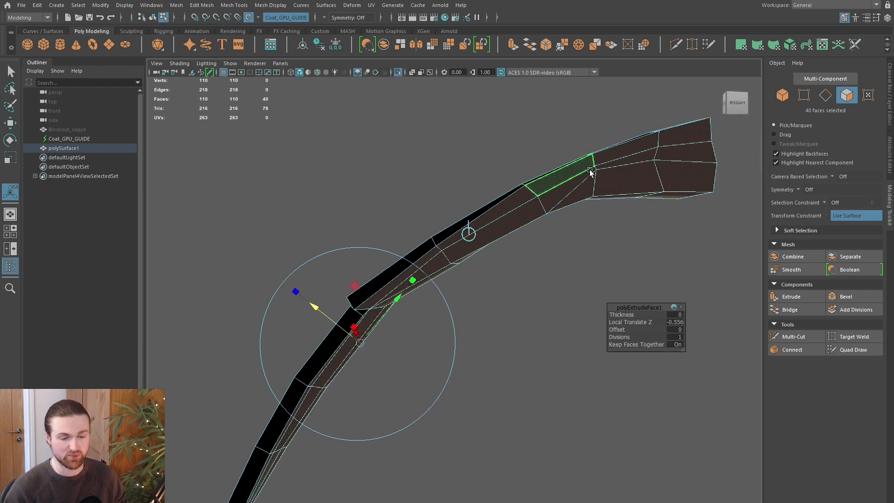
pyautogui.keyDown('alt'); pyautogui.moveTo(519, 260); pyautogui.dragTo(542, 261); pyautogui.keyUp('alt')
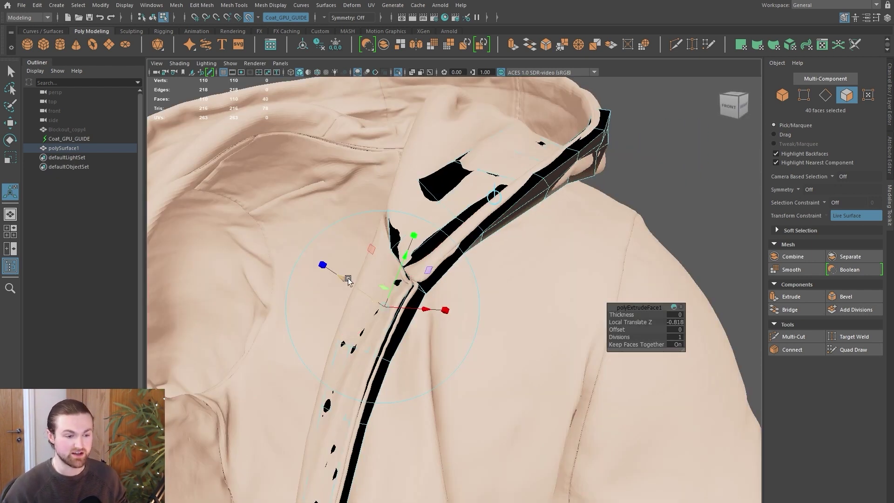
pyautogui.moveTo(344, 279); pyautogui.dragTo(345, 282)
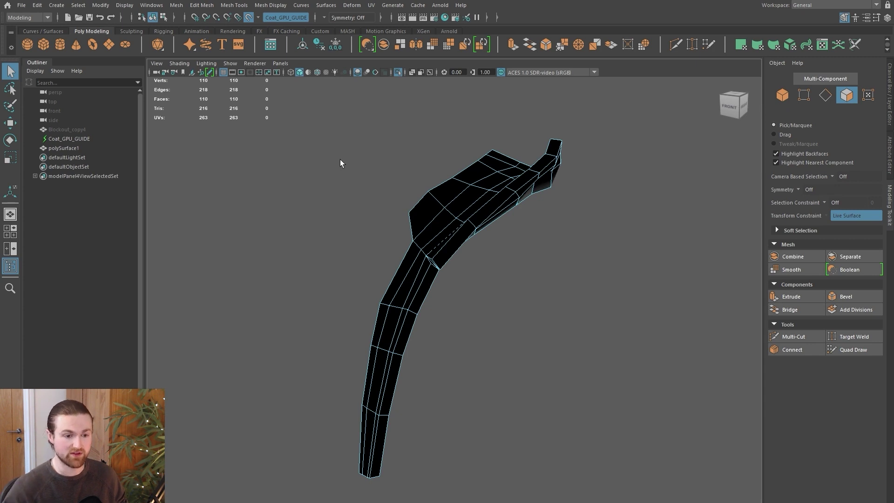
# Step: Reverse the normals of all faces on the extruded strip
pyautogui.moveTo(318, 116); pyautogui.dragTo(674, 465)
pyautogui.keyDown('shift'); pyautogui.moveTo(467, 214); pyautogui.dragTo(518, 221, button='right'); pyautogui.keyUp('shift')
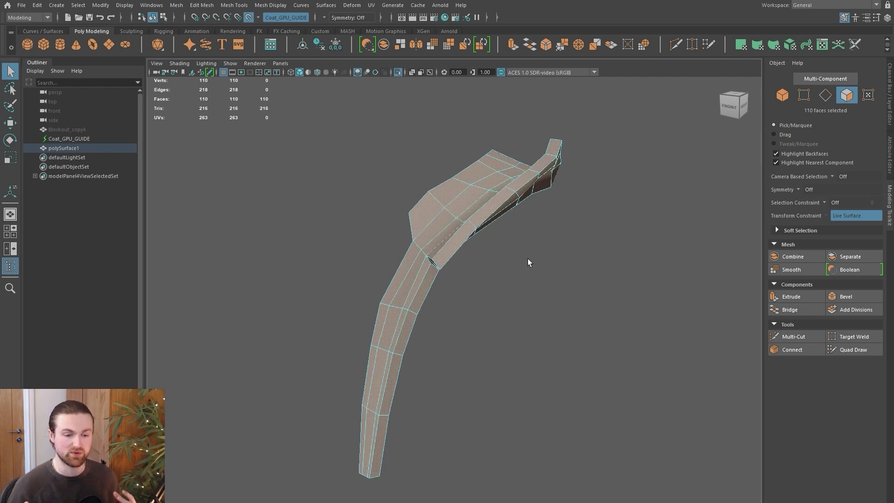
pyautogui.press('F8')
# Step: Delete the five border faces closing off the open upper edge of the extruded hood strip
pyautogui.keyDown('alt'); pyautogui.moveTo(528, 260); pyautogui.dragTo(457, 231); pyautogui.keyUp('alt')
pyautogui.moveTo(457, 232); pyautogui.dragTo(450, 238, button='right')
pyautogui.scroll(2, 449, 239)
pyautogui.click(389, 247)
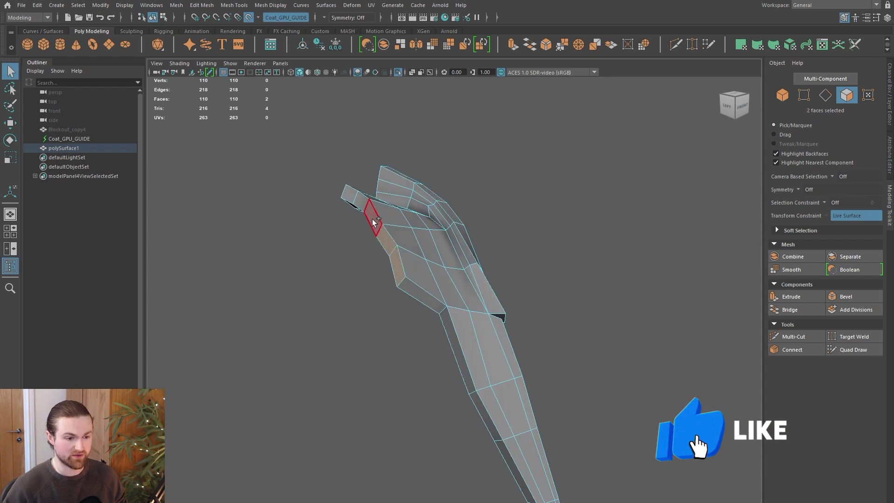
pyautogui.keyDown('shift'); pyautogui.doubleClick(350, 200); pyautogui.keyUp('shift')
pyautogui.press('Delete')
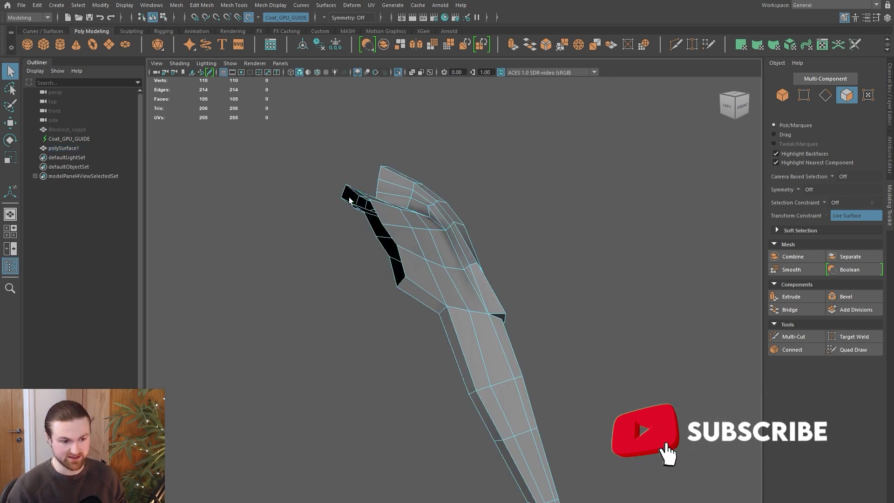
# Step: Return the strip to object mode, show the coat guide again and resume Quad Draw on the strip
pyautogui.keyDown('alt'); pyautogui.moveTo(350, 200); pyautogui.dragTo(466, 333); pyautogui.keyUp('alt')
pyautogui.moveTo(467, 307); pyautogui.dragTo(464, 310, button='right')
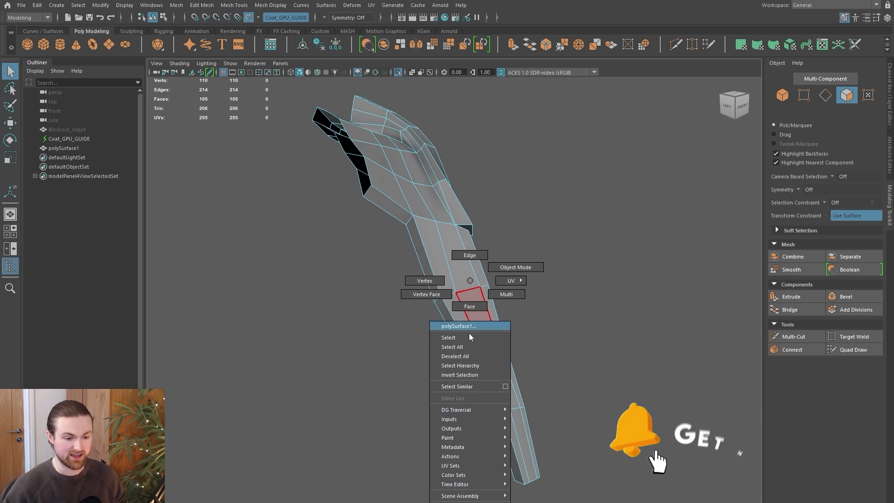
pyautogui.click(458, 312)
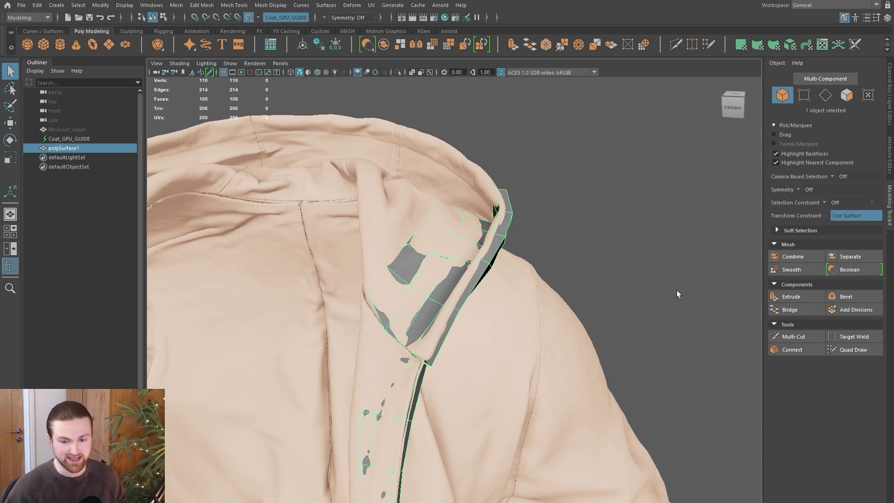
pyautogui.click(852, 353)
pyautogui.moveTo(606, 314)
pyautogui.keyDown('alt'); pyautogui.mouseDown()
pyautogui.moveTo(506, 375)
pyautogui.moveTo(499, 328)
pyautogui.mouseUp(); pyautogui.keyUp('alt')
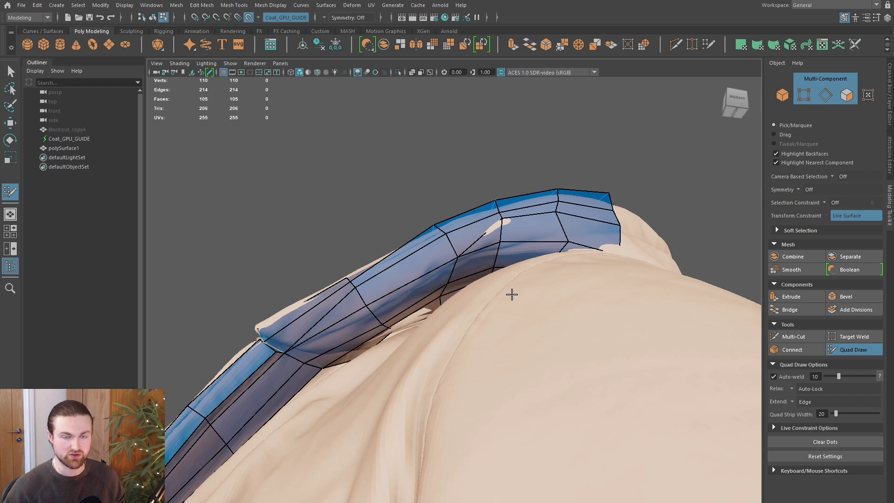
# Step: Relax the quads along the outer face of the thickened hood strip so they settle evenly on the coat
pyautogui.keyDown('alt'); pyautogui.moveTo(507, 261); pyautogui.dragTo(578, 288); pyautogui.keyUp('alt')
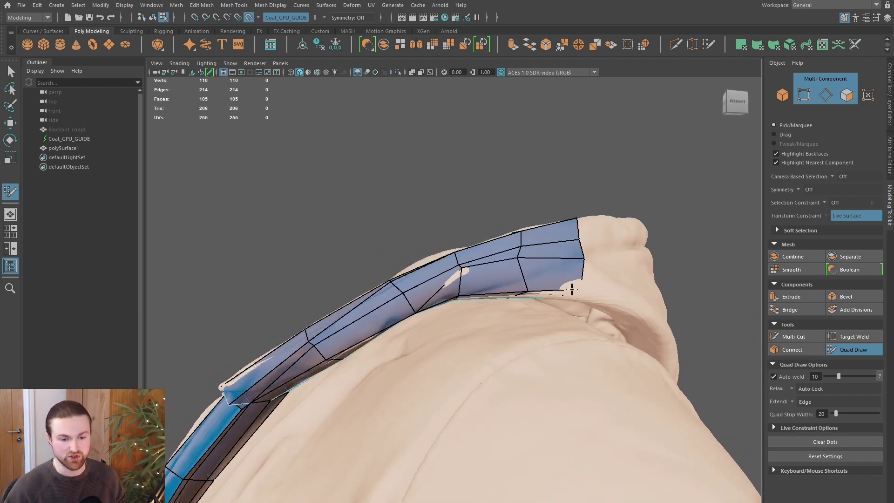
pyautogui.keyDown('alt'); pyautogui.moveTo(571, 290); pyautogui.dragTo(577, 316); pyautogui.keyUp('alt')
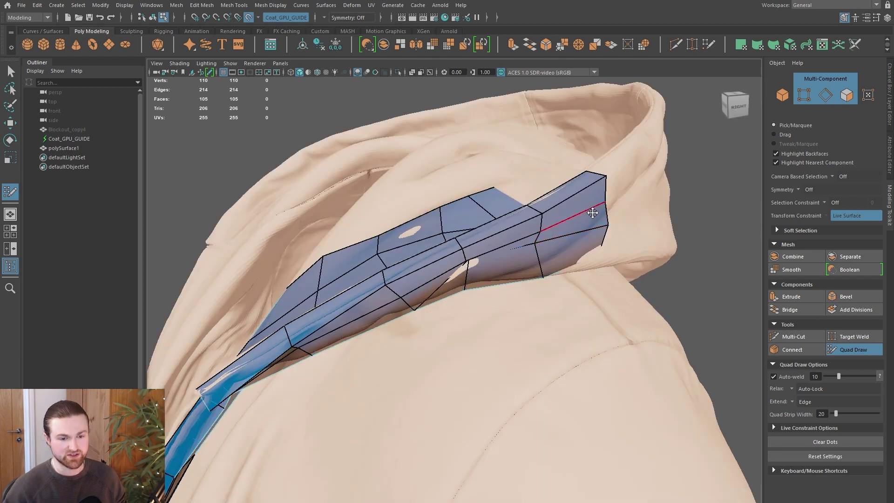
pyautogui.keyDown('shift'); pyautogui.moveTo(595, 213); pyautogui.dragTo(505, 268); pyautogui.keyUp('shift')
pyautogui.moveTo(443, 289)
pyautogui.keyDown('shift'); pyautogui.mouseDown()
pyautogui.moveTo(377, 312)
pyautogui.moveTo(491, 266)
pyautogui.moveTo(470, 265)
pyautogui.moveTo(485, 256)
pyautogui.moveTo(470, 258)
pyautogui.mouseUp(); pyautogui.keyUp('shift')
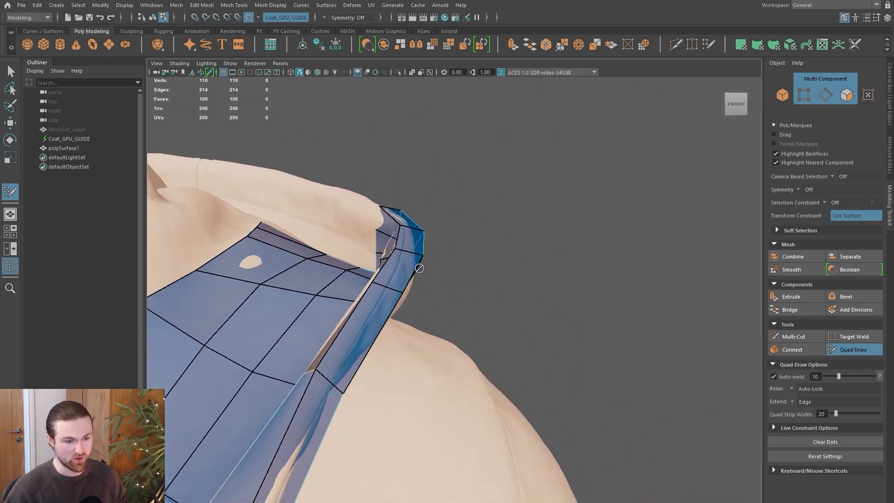
# Step: Insert a lengthwise edge loop along the outer face of the hood strip
pyautogui.keyDown('ctrl'); pyautogui.click(410, 252); pyautogui.keyUp('ctrl')
pyautogui.keyDown('alt'); pyautogui.moveTo(421, 276); pyautogui.dragTo(424, 262); pyautogui.keyUp('alt')
pyautogui.keyDown('alt'); pyautogui.moveTo(425, 262); pyautogui.dragTo(378, 303, button='middle'); pyautogui.keyUp('alt')
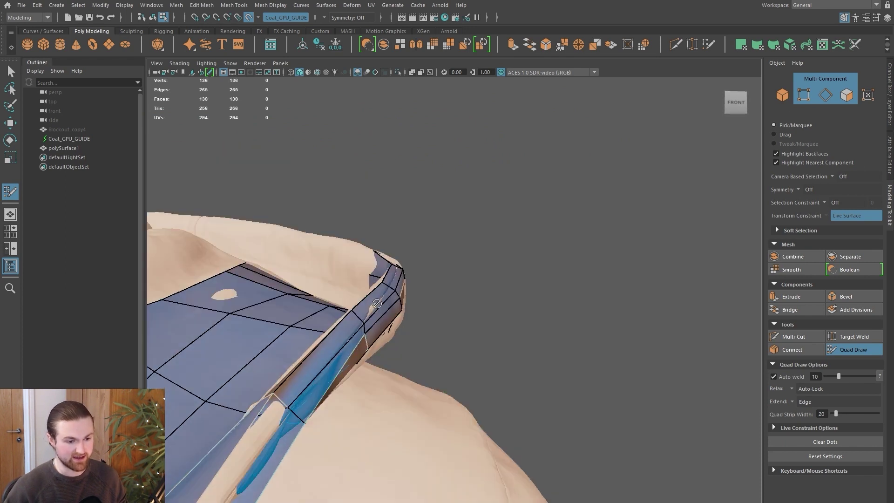
pyautogui.keyDown('alt'); pyautogui.moveTo(344, 401); pyautogui.dragTo(452, 340, button='middle'); pyautogui.keyUp('alt')
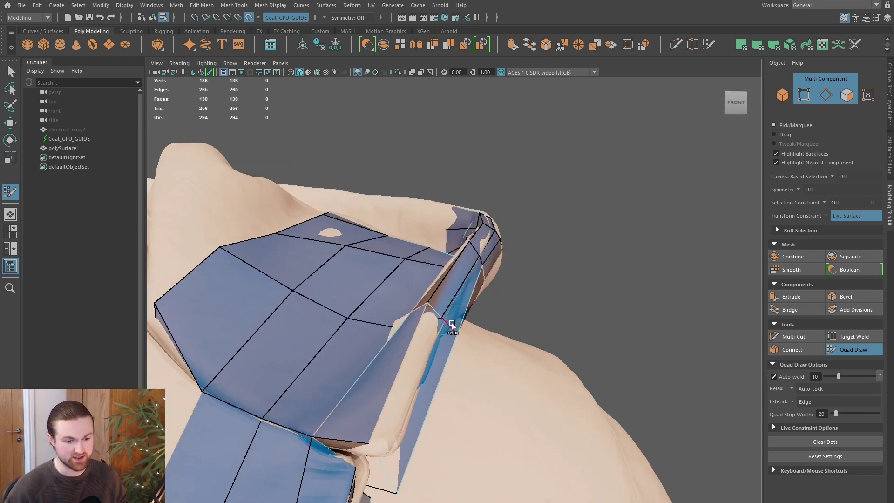
pyautogui.keyDown('alt'); pyautogui.moveTo(452, 340); pyautogui.dragTo(353, 370); pyautogui.keyUp('alt')
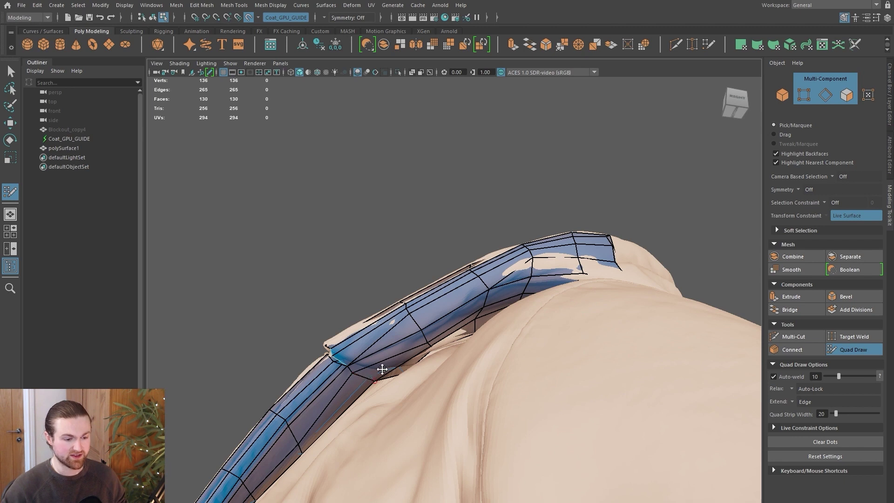
pyautogui.keyDown('alt'); pyautogui.moveTo(405, 359); pyautogui.dragTo(481, 356); pyautogui.keyUp('alt')
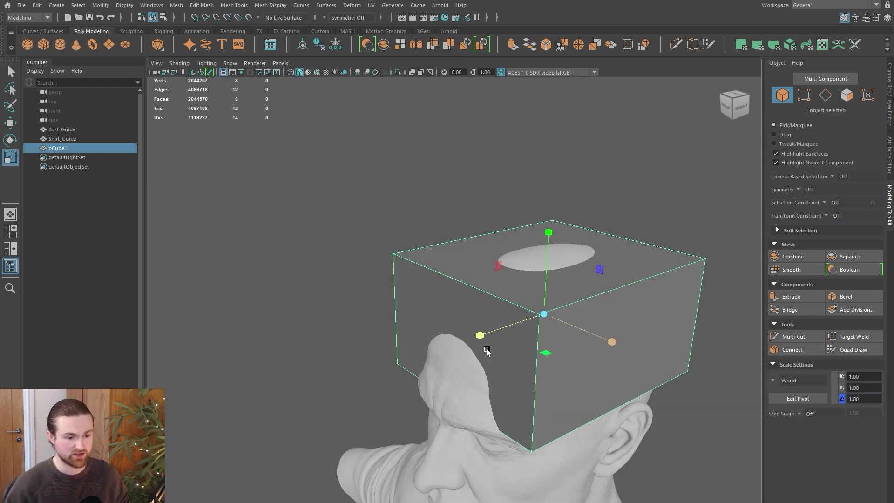
# Step: Smooth the cube around the head into a rounded cap and delete its 22 underside and lower front faces
pyautogui.keyDown('alt'); pyautogui.moveTo(657, 333); pyautogui.dragTo(604, 329, button='middle'); pyautogui.keyUp('alt')
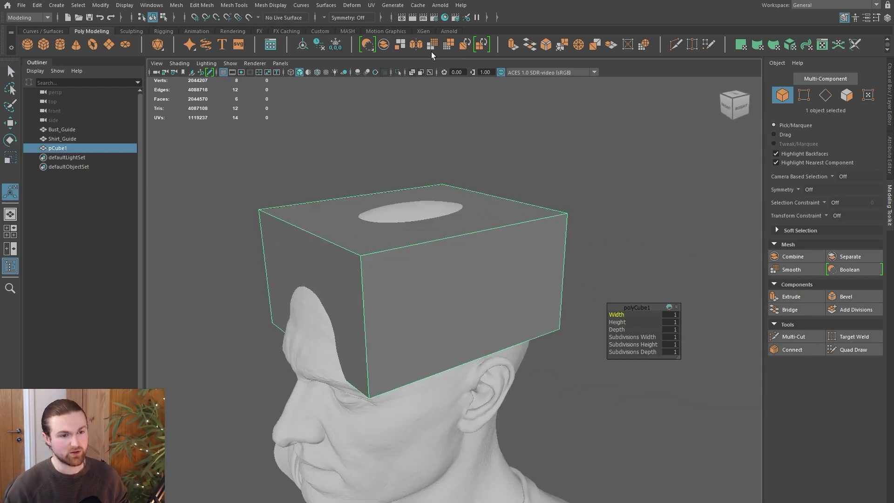
pyautogui.click(431, 48)
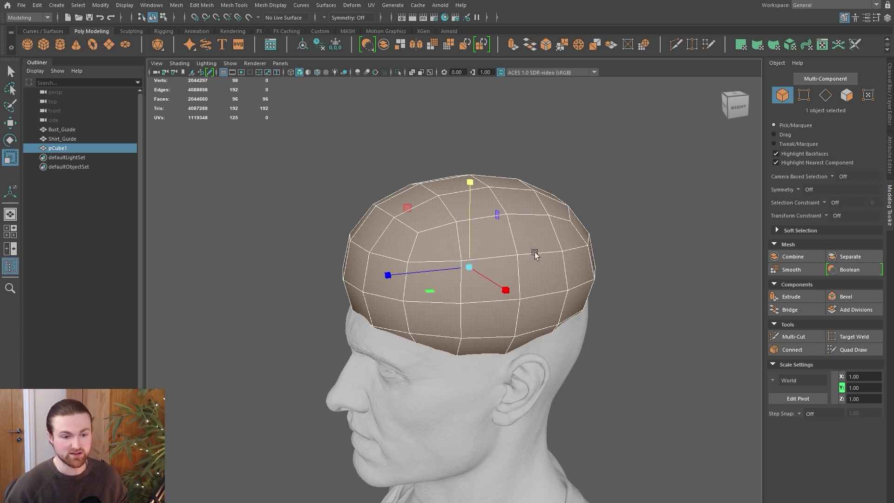
pyautogui.keyDown('alt'); pyautogui.moveTo(463, 269); pyautogui.dragTo(454, 345); pyautogui.keyUp('alt')
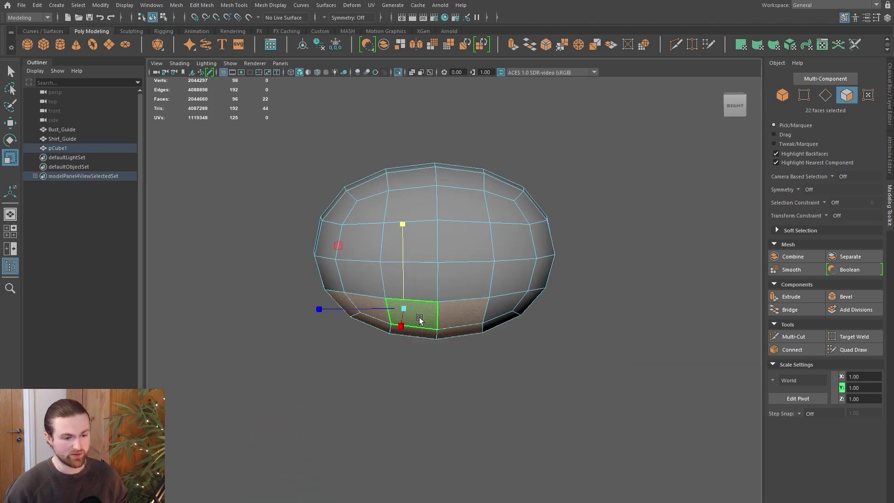
pyautogui.moveTo(419, 319)
pyautogui.keyDown('alt'); pyautogui.mouseDown()
pyautogui.moveTo(409, 303)
pyautogui.moveTo(421, 326)
pyautogui.mouseUp(); pyautogui.keyUp('alt')
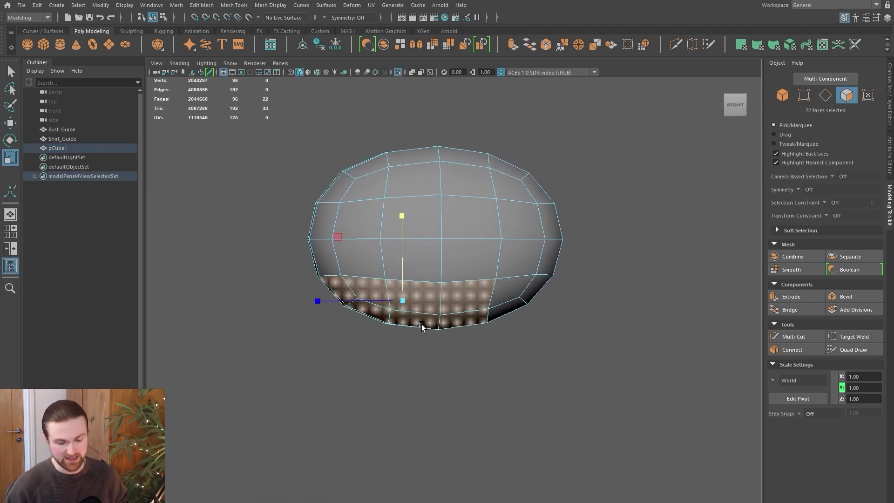
pyautogui.press('Delete')
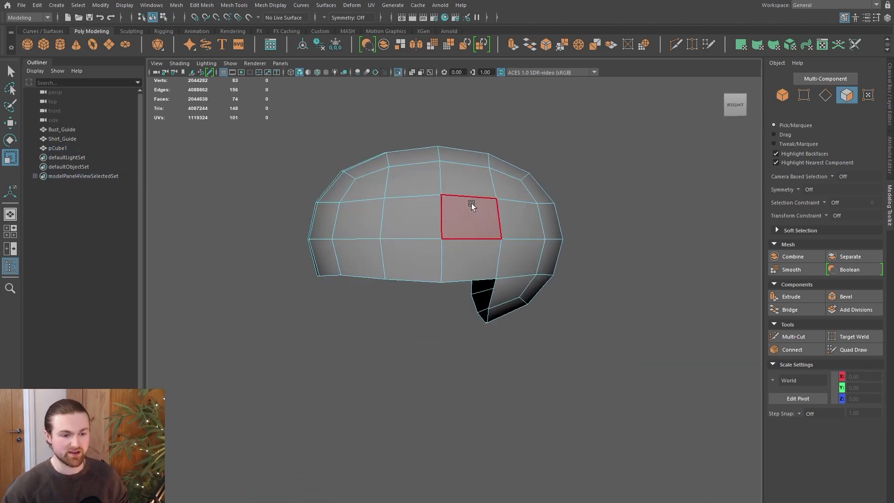
pyautogui.moveTo(471, 203); pyautogui.dragTo(512, 191, button='right')
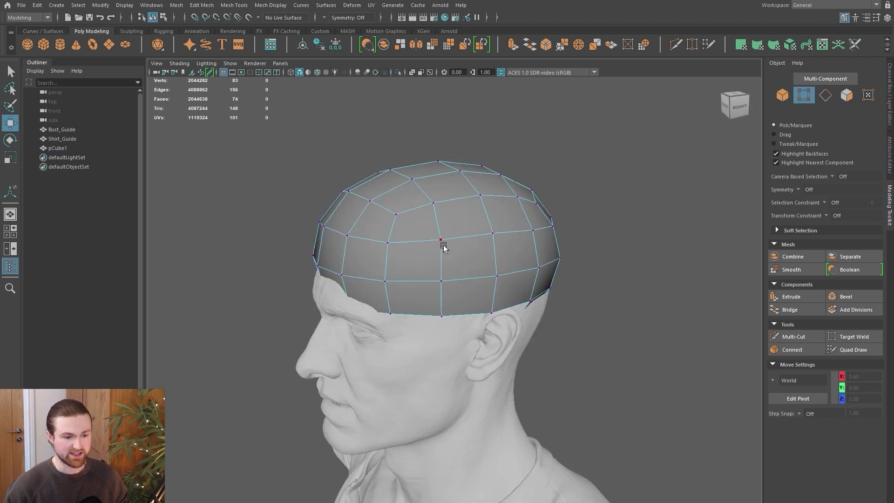
pyautogui.keyDown('alt'); pyautogui.moveTo(439, 240); pyautogui.dragTo(487, 223); pyautogui.keyUp('alt')
pyautogui.click(488, 226)
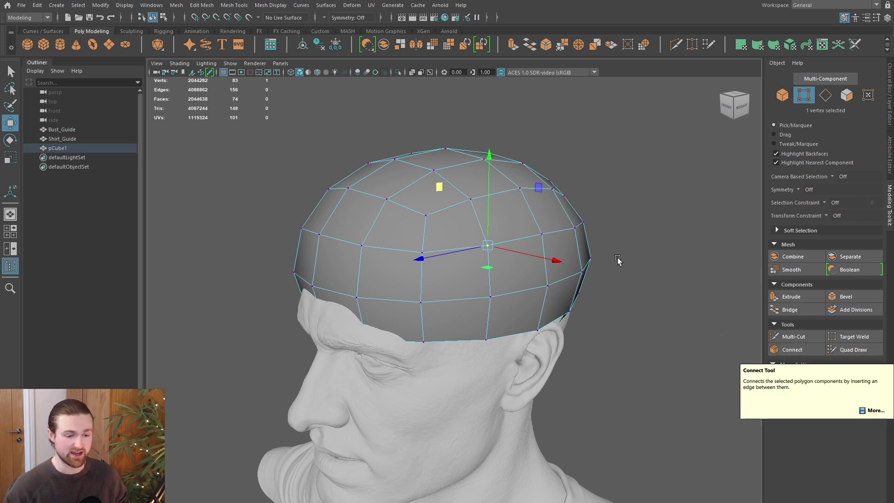
# Step: Add a lattice deformer to the head cap and set its S, T and U divisions to 3
pyautogui.click(353, 6)
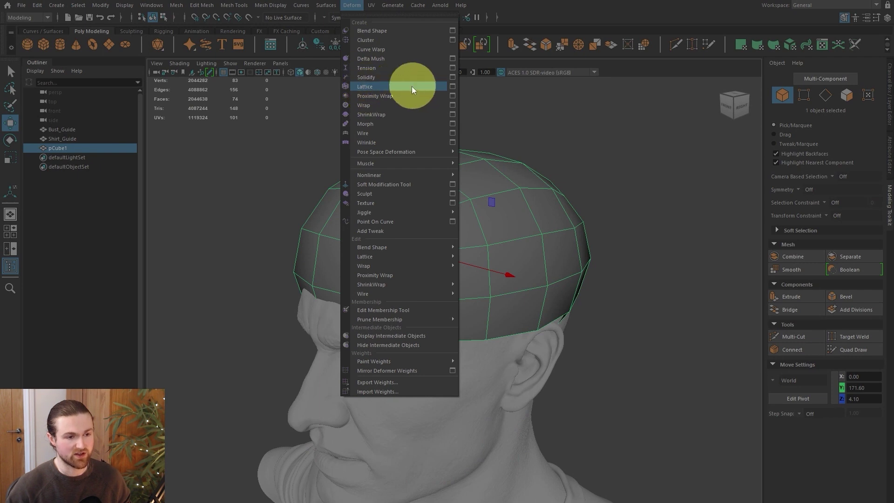
pyautogui.moveTo(411, 85); pyautogui.dragTo(410, 85)
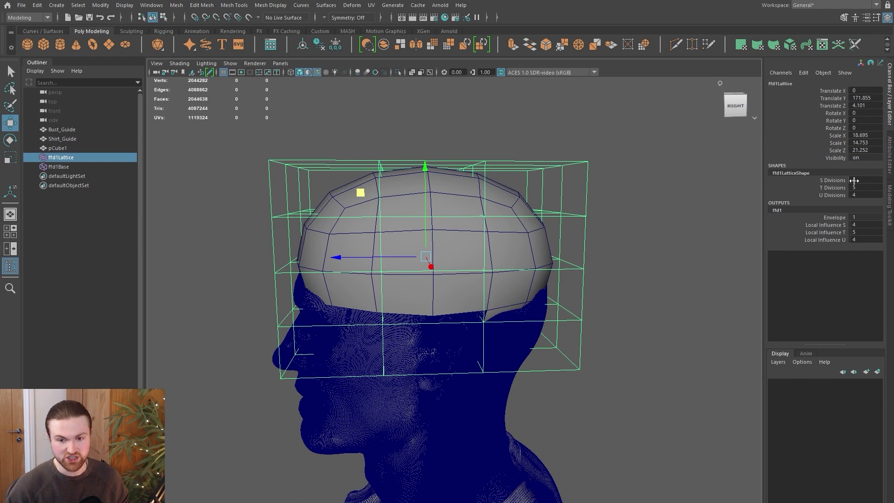
pyautogui.click(851, 180)
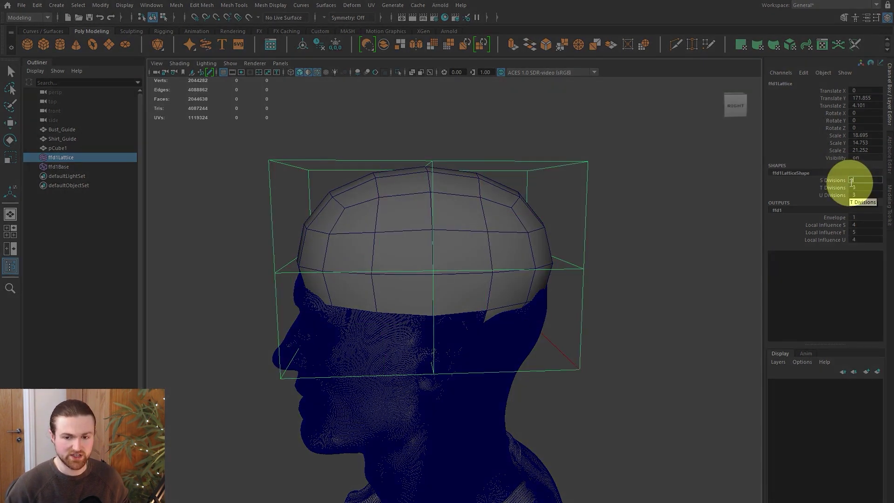
pyautogui.write('3')
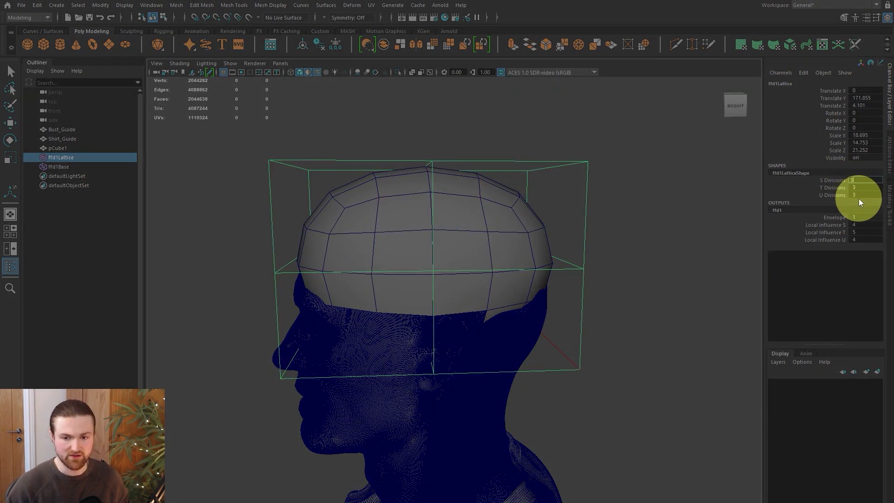
# Step: Edit the lattice points, moving the lower and middle rear points so the cap follows the back of the head
pyautogui.rightClick(543, 190)
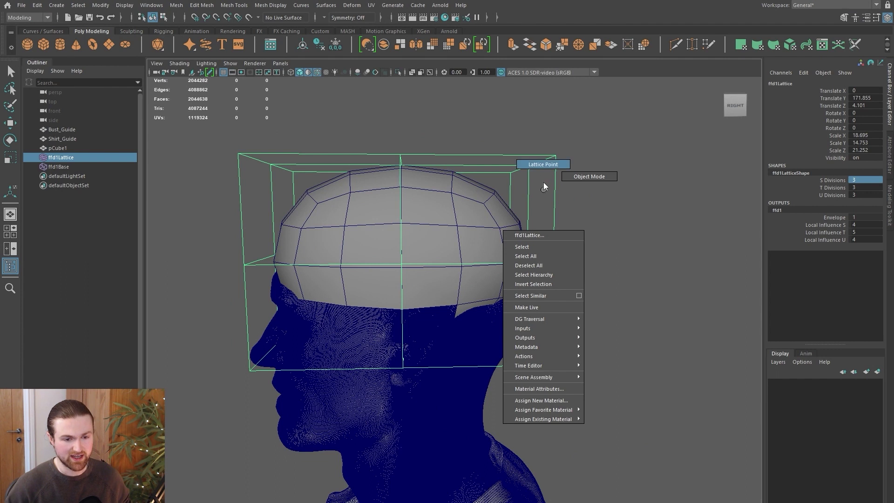
pyautogui.click(542, 165)
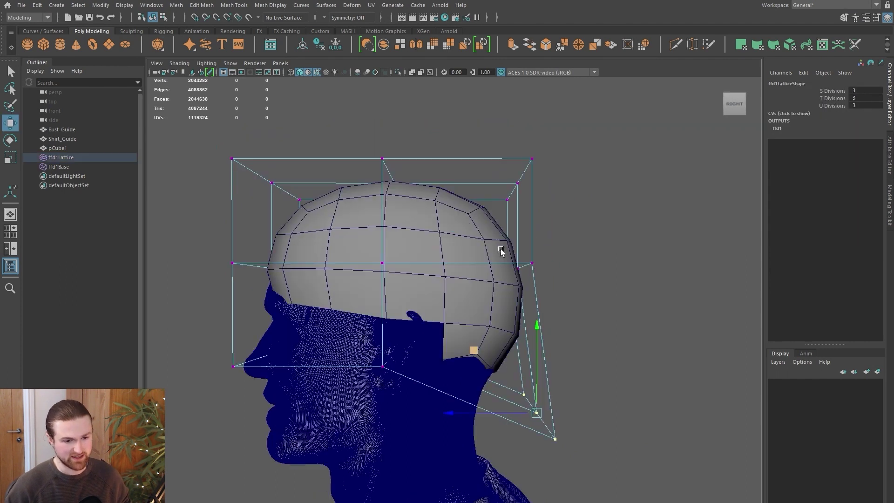
pyautogui.moveTo(498, 223); pyautogui.dragTo(533, 266)
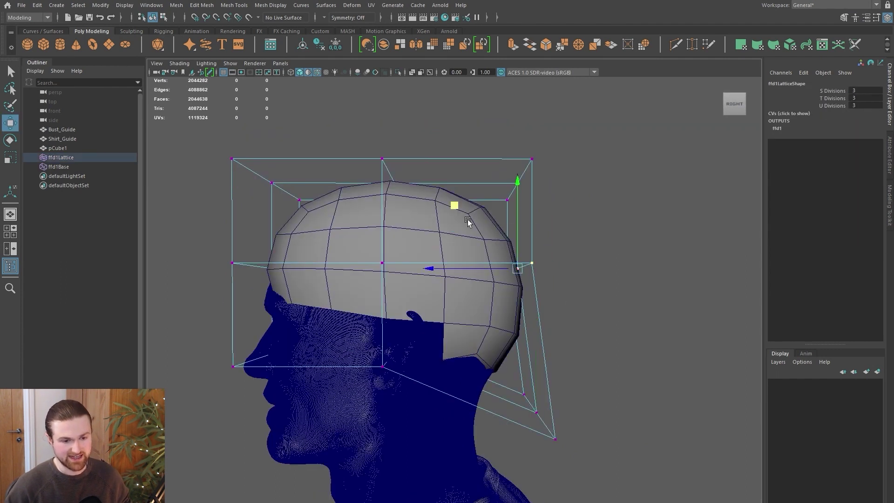
pyautogui.moveTo(463, 223)
pyautogui.mouseDown(button='middle')
pyautogui.moveTo(402, 243)
pyautogui.moveTo(455, 233)
pyautogui.mouseUp(button='middle')
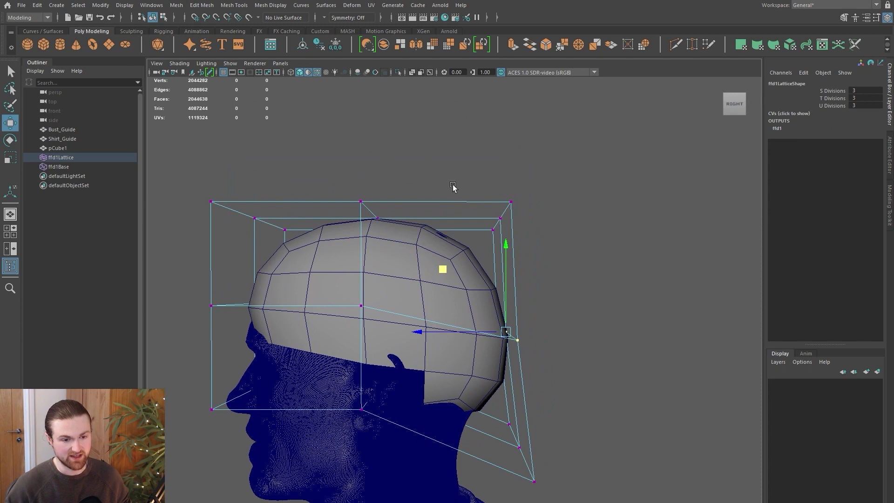
pyautogui.moveTo(455, 189); pyautogui.dragTo(446, 171, button='middle')
pyautogui.moveTo(445, 169); pyautogui.dragTo(444, 168)
# Step: Adjust the upper middle lattice points and scale all lattice points narrower along X to fit the head's width
pyautogui.moveTo(319, 170); pyautogui.dragTo(384, 234)
pyautogui.keyDown('alt'); pyautogui.moveTo(381, 229); pyautogui.dragTo(406, 243, button='middle'); pyautogui.keyUp('alt')
pyautogui.moveTo(340, 170); pyautogui.dragTo(342, 165)
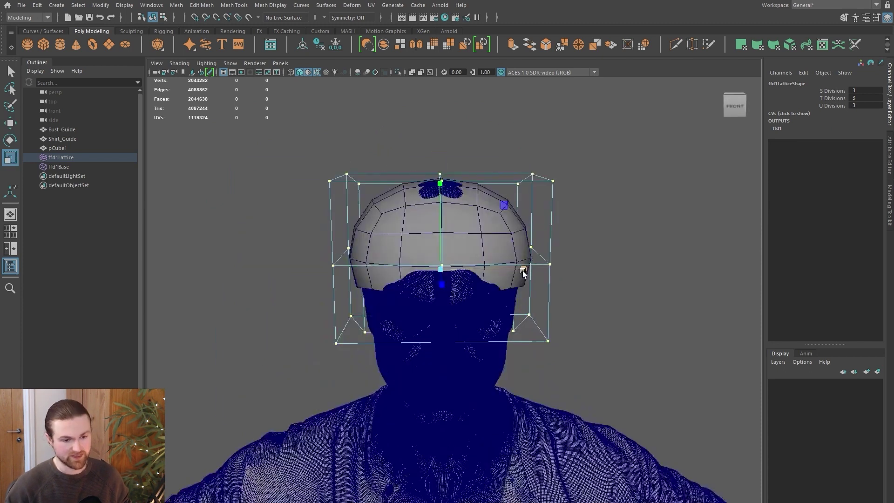
pyautogui.moveTo(522, 271); pyautogui.dragTo(391, 277)
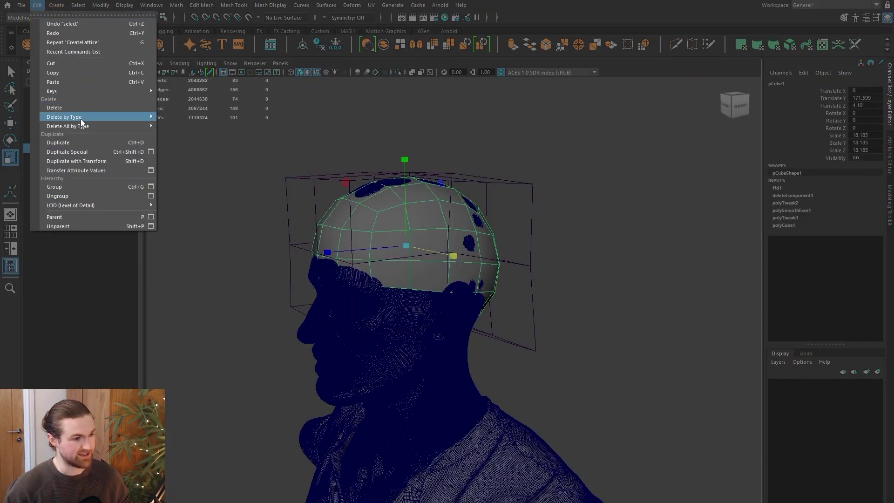
# Step: Delete the cap's construction history to bake the lattice shape, and make Bust_Guide the live surface
pyautogui.moveTo(80, 119)
pyautogui.click(378, 286)
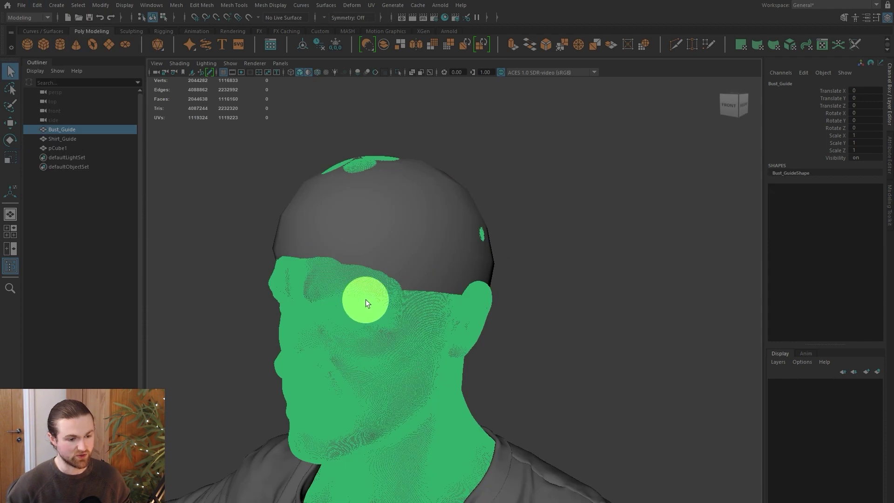
pyautogui.click(249, 19)
# Step: Start Quad Draw on pCube1 with symmetry set to Object X
pyautogui.click(57, 148)
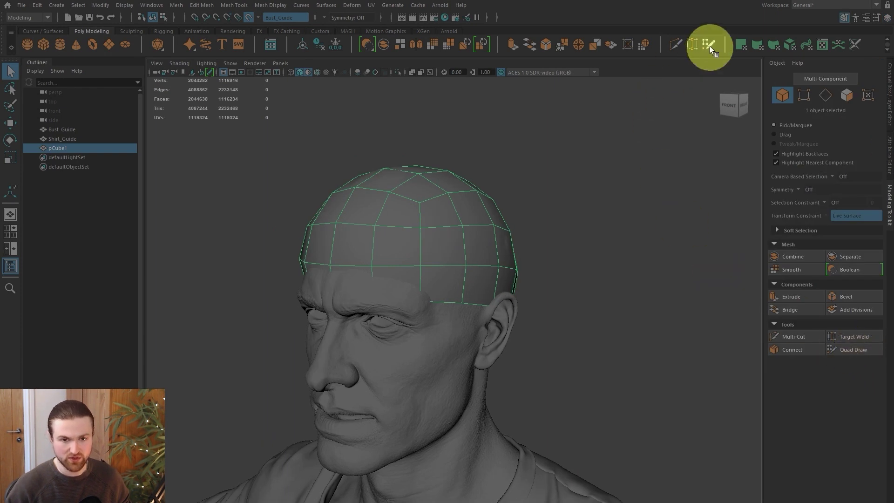
pyautogui.click(707, 44)
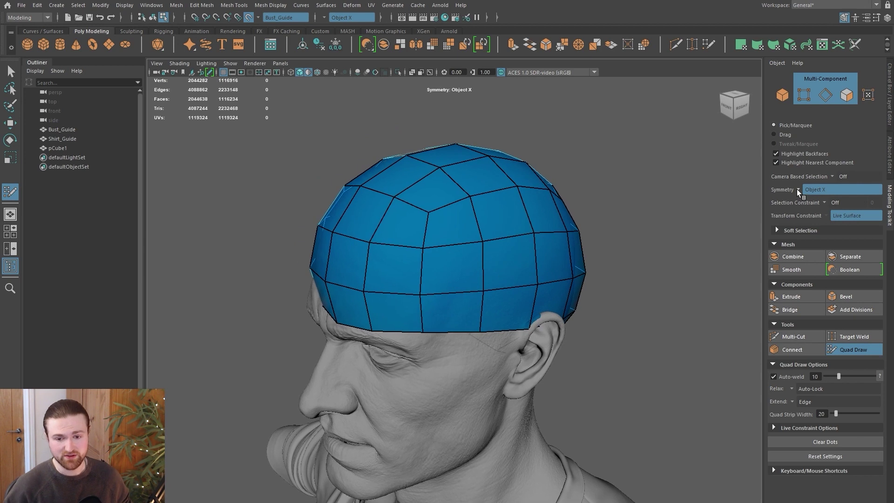
pyautogui.keyDown('alt'); pyautogui.moveTo(639, 245); pyautogui.dragTo(678, 238); pyautogui.keyUp('alt')
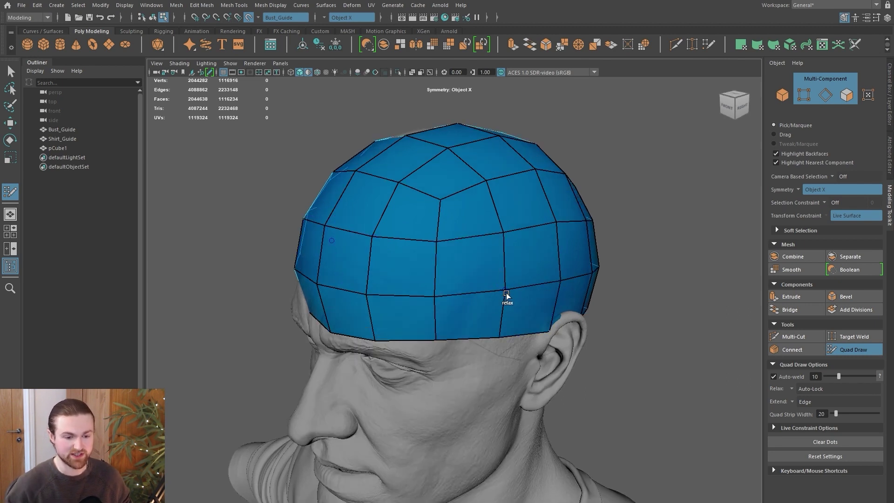
# Step: Relax the cap's quads over the side of the head and raise its front border edges on the forehead
pyautogui.keyDown('shift'); pyautogui.moveTo(507, 291); pyautogui.dragTo(509, 254); pyautogui.keyUp('shift')
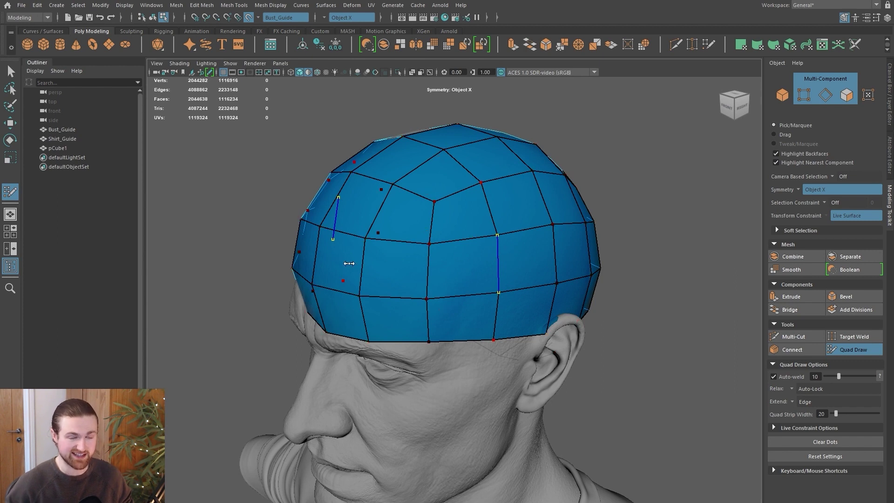
pyautogui.moveTo(423, 280)
pyautogui.keyDown('shift'); pyautogui.mouseDown()
pyautogui.moveTo(459, 223)
pyautogui.moveTo(539, 228)
pyautogui.moveTo(431, 199)
pyautogui.mouseUp(); pyautogui.keyUp('shift')
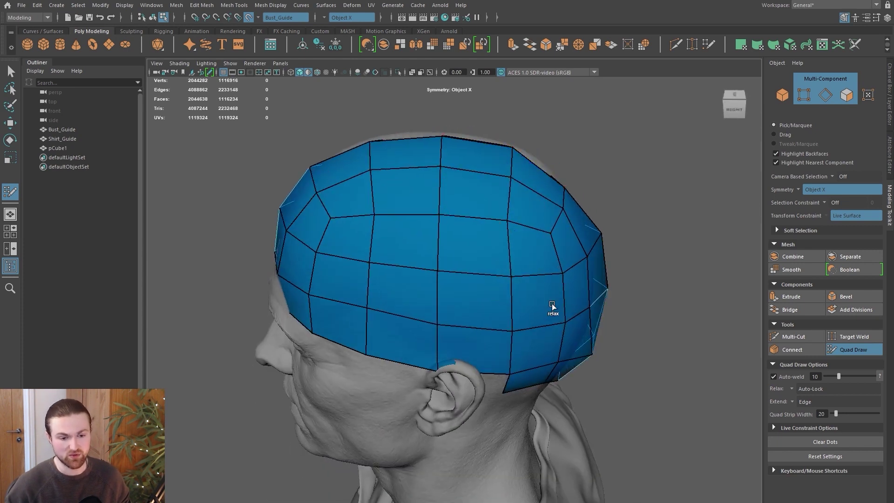
pyautogui.keyDown('alt'); pyautogui.moveTo(605, 375); pyautogui.dragTo(489, 353); pyautogui.keyUp('alt')
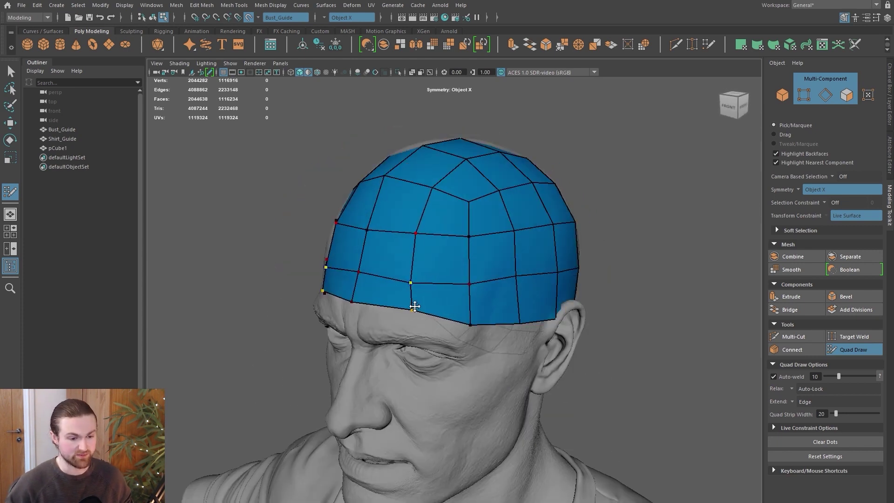
pyautogui.moveTo(409, 307)
pyautogui.keyDown('alt'); pyautogui.mouseDown()
pyautogui.moveTo(455, 343)
pyautogui.moveTo(470, 317)
pyautogui.moveTo(442, 304)
pyautogui.mouseUp(); pyautogui.keyUp('alt')
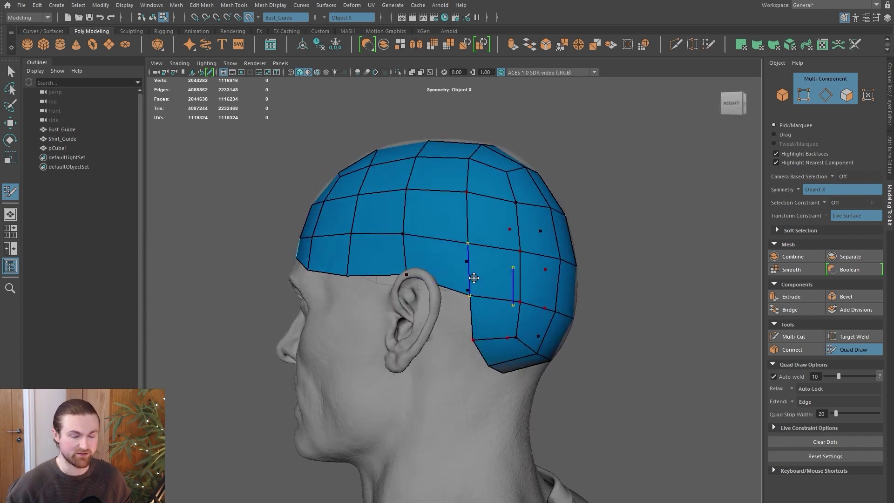
# Step: Insert two vertical edge loops and one horizontal edge loop across the side of the head cap with Quad Draw
pyautogui.keyDown('alt'); pyautogui.moveTo(485, 325); pyautogui.dragTo(504, 355); pyautogui.keyUp('alt')
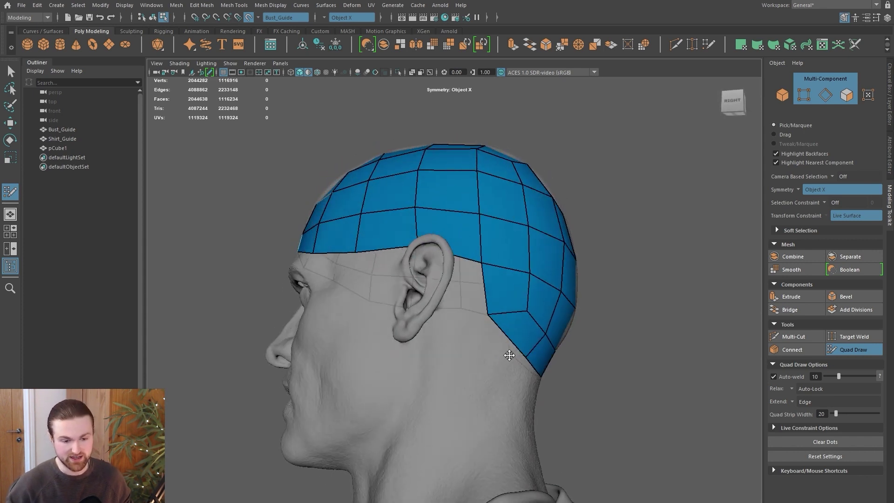
pyautogui.keyDown('alt'); pyautogui.moveTo(548, 335); pyautogui.dragTo(523, 359); pyautogui.keyUp('alt')
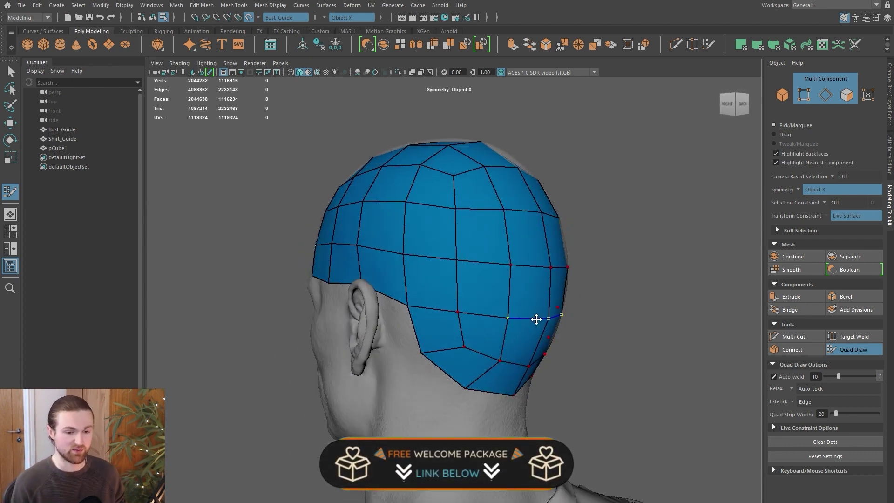
pyautogui.moveTo(551, 298)
pyautogui.keyDown('alt'); pyautogui.mouseDown()
pyautogui.moveTo(559, 281)
pyautogui.moveTo(489, 317)
pyautogui.moveTo(463, 299)
pyautogui.moveTo(393, 183)
pyautogui.mouseUp(); pyautogui.keyUp('alt')
pyautogui.moveTo(448, 160)
pyautogui.keyDown('alt'); pyautogui.mouseDown()
pyautogui.moveTo(465, 279)
pyautogui.moveTo(433, 256)
pyautogui.mouseUp(); pyautogui.keyUp('alt')
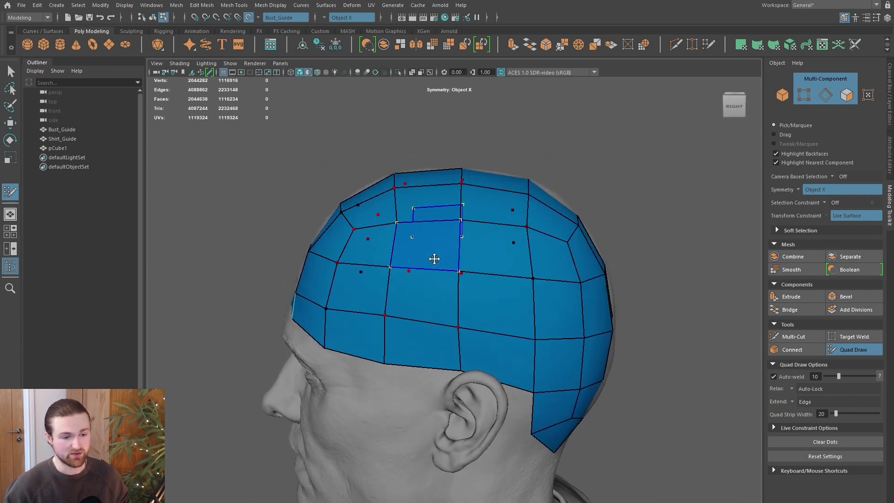
pyautogui.keyDown('ctrl'); pyautogui.click(432, 210); pyautogui.keyUp('ctrl')
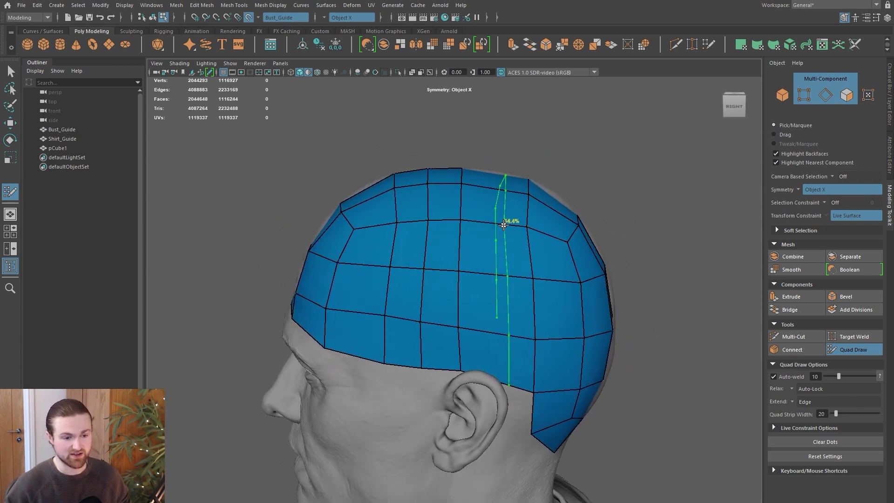
pyautogui.keyDown('ctrl'); pyautogui.click(495, 223); pyautogui.keyUp('ctrl')
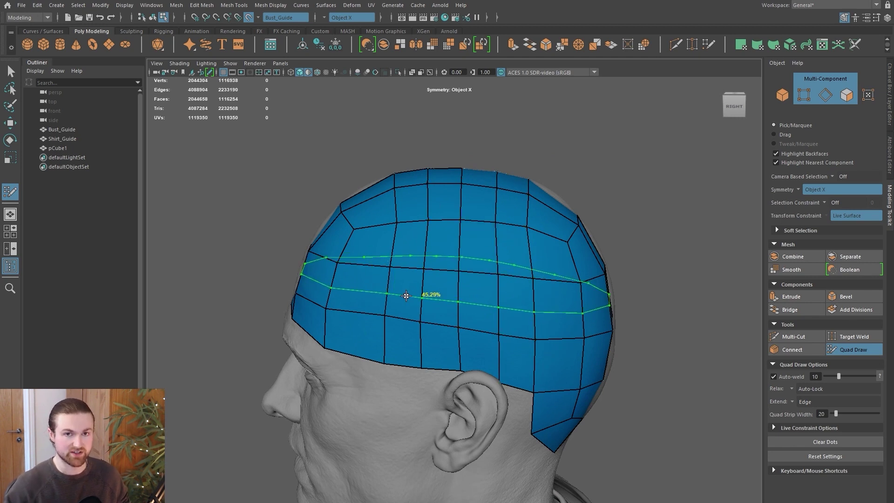
pyautogui.keyDown('ctrl'); pyautogui.click(406, 295); pyautogui.keyUp('ctrl')
# Step: Relax the cap's quads over the side, back and front of the head to even out the new edge loops
pyautogui.moveTo(424, 288)
pyautogui.keyDown('shift'); pyautogui.mouseDown()
pyautogui.moveTo(437, 283)
pyautogui.moveTo(411, 198)
pyautogui.moveTo(526, 234)
pyautogui.mouseUp(); pyautogui.keyUp('shift')
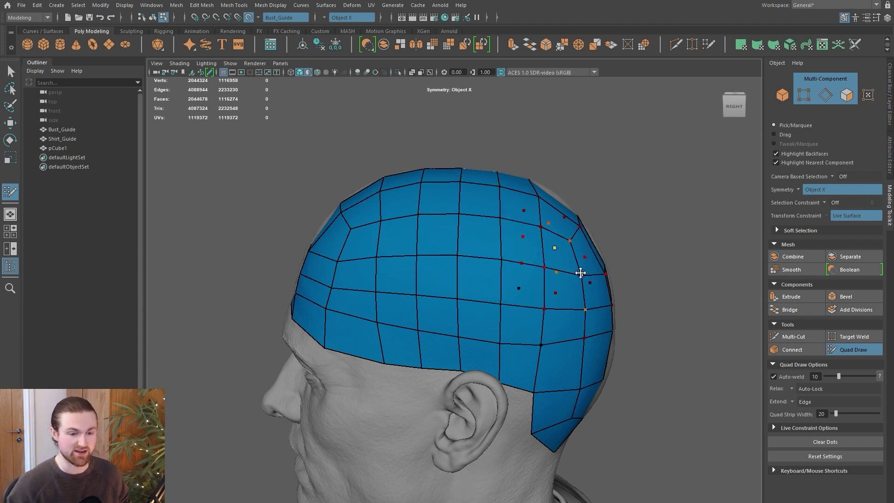
pyautogui.keyDown('alt'); pyautogui.moveTo(579, 272); pyautogui.dragTo(401, 254); pyautogui.keyUp('alt')
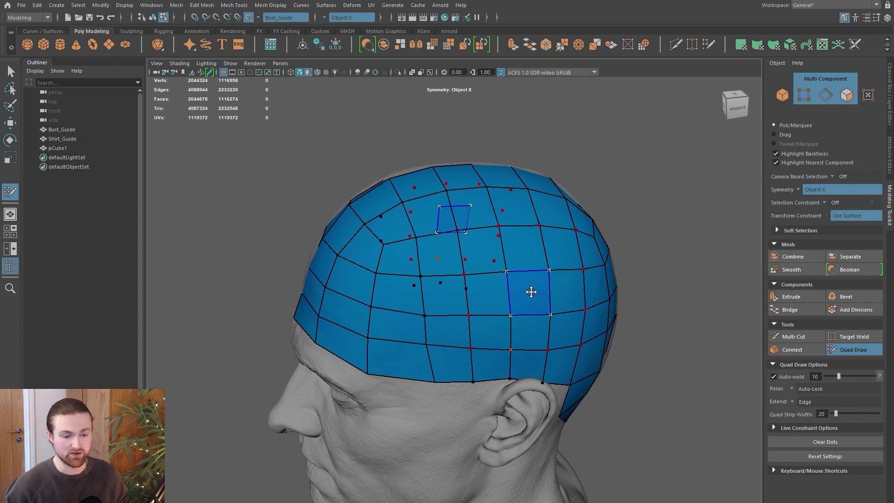
pyautogui.keyDown('alt'); pyautogui.moveTo(451, 315); pyautogui.dragTo(456, 240); pyautogui.keyUp('alt')
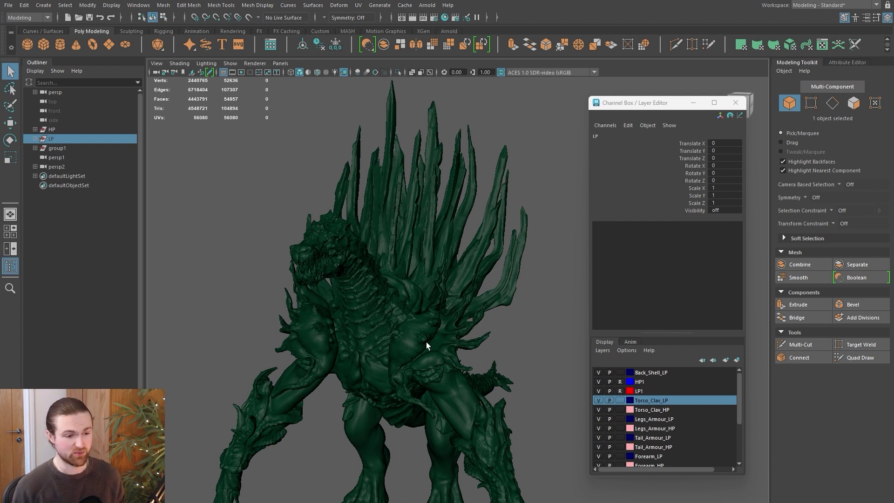
# Step: Hide the creature's LP group and select all of its high-poly meshes
pyautogui.keyDown('alt'); pyautogui.moveTo(410, 278); pyautogui.dragTo(455, 267); pyautogui.keyUp('alt')
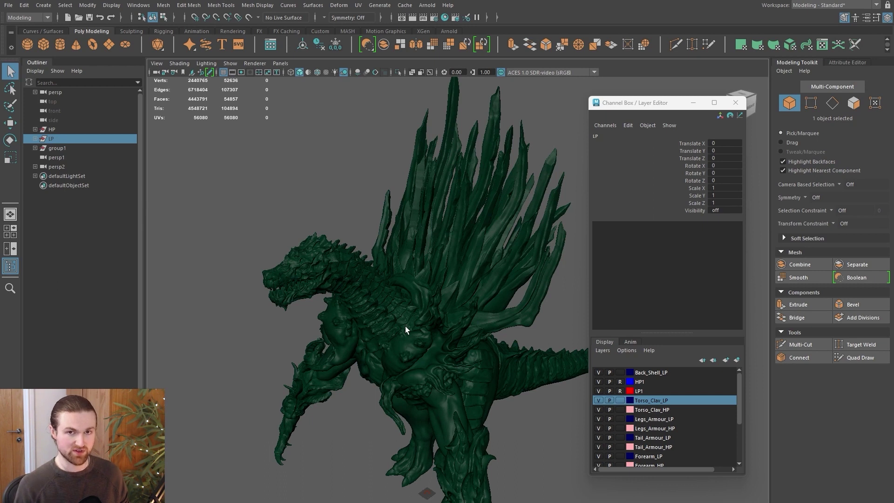
pyautogui.keyDown('alt'); pyautogui.moveTo(405, 326); pyautogui.dragTo(294, 205); pyautogui.keyUp('alt')
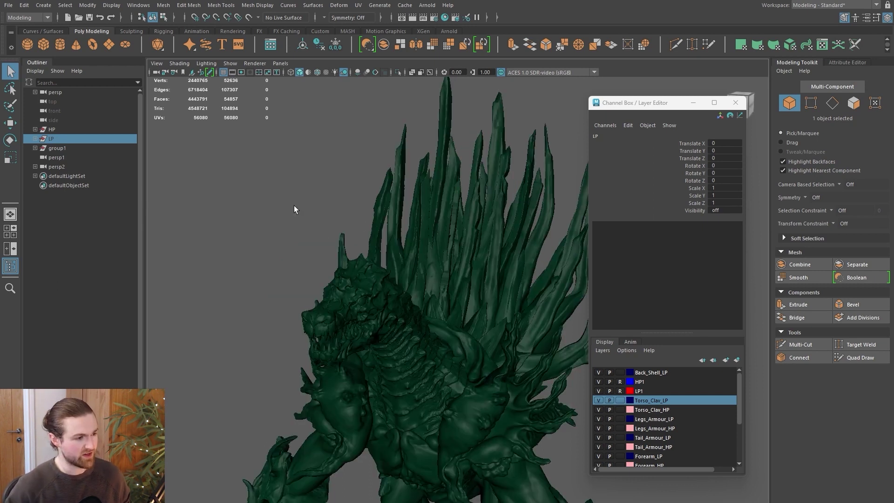
pyautogui.keyDown('alt'); pyautogui.moveTo(395, 263); pyautogui.dragTo(250, 196); pyautogui.keyUp('alt')
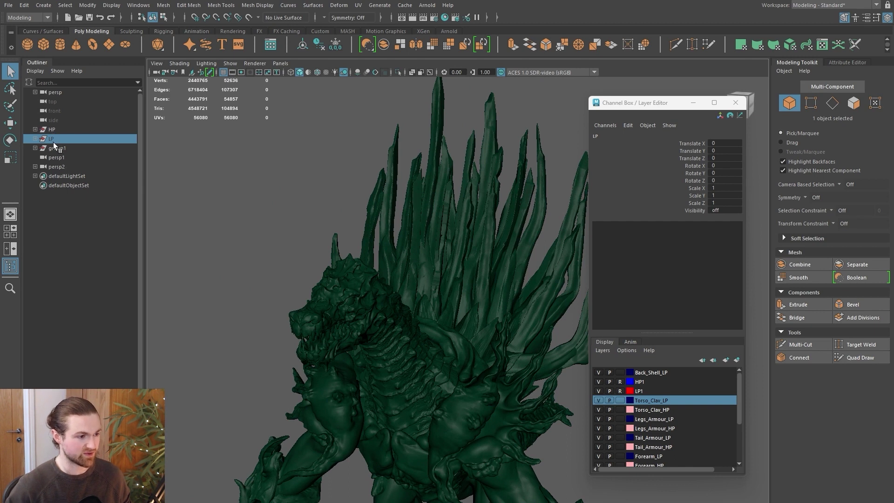
pyautogui.hotkey('ctrl', 'h')
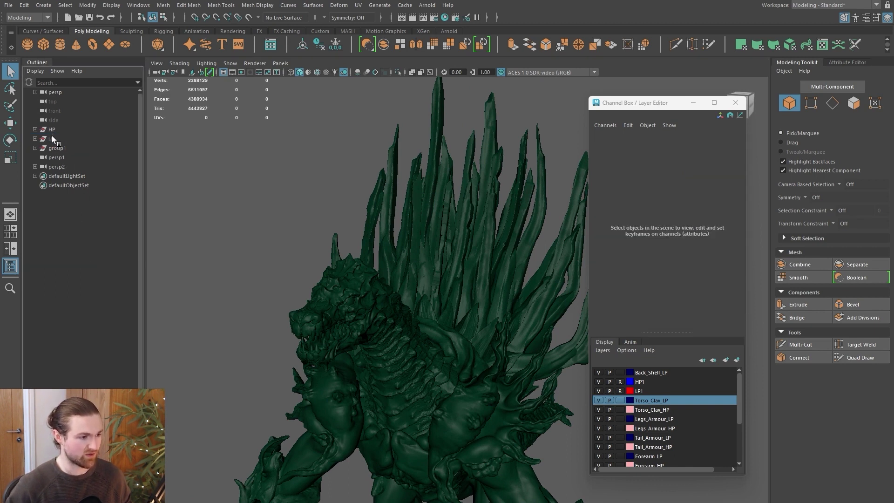
pyautogui.click(52, 139)
pyautogui.keyDown('alt'); pyautogui.moveTo(306, 265); pyautogui.dragTo(293, 224); pyautogui.keyUp('alt')
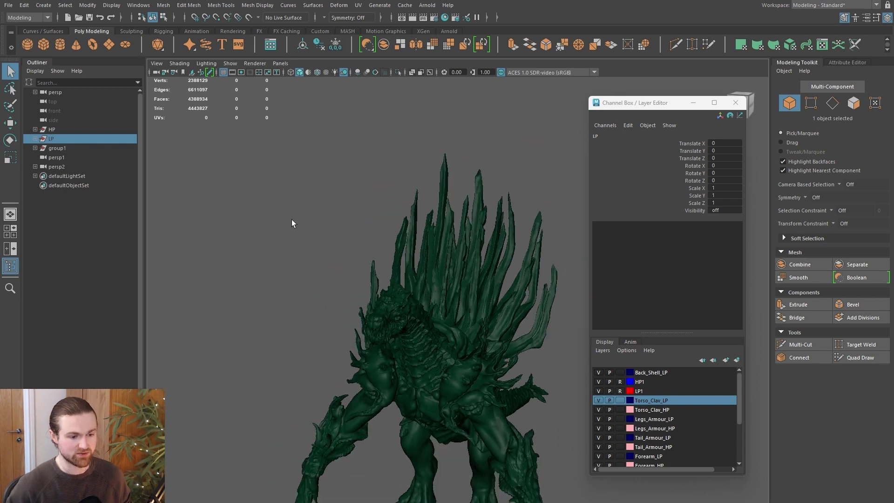
pyautogui.moveTo(246, 192); pyautogui.dragTo(565, 501)
pyautogui.keyDown('alt'); pyautogui.moveTo(556, 497); pyautogui.dragTo(534, 475, button='middle'); pyautogui.keyUp('alt')
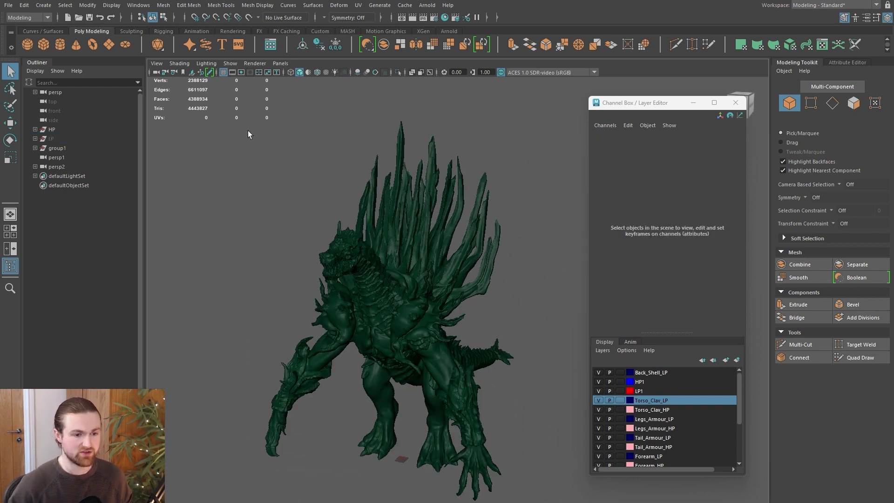
pyautogui.moveTo(242, 134); pyautogui.dragTo(568, 434)
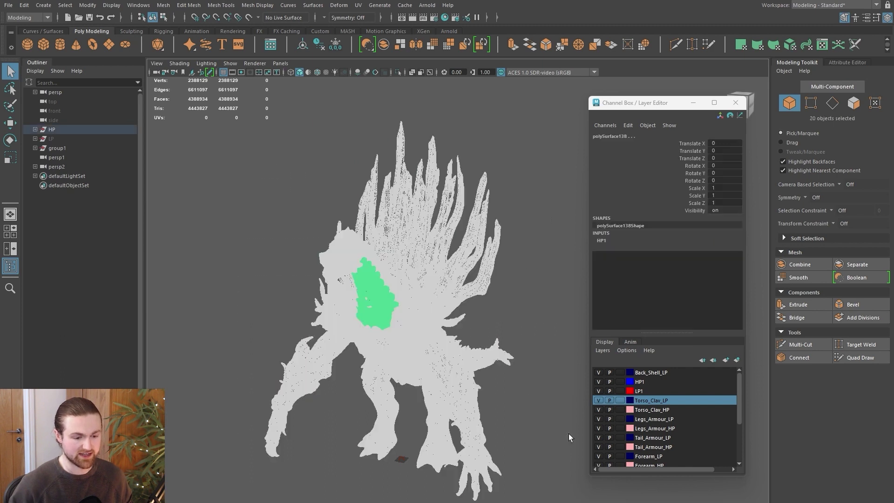
# Step: Show the LP group again and hide the HP group to view the creature's low-poly meshes alone
pyautogui.click(52, 139)
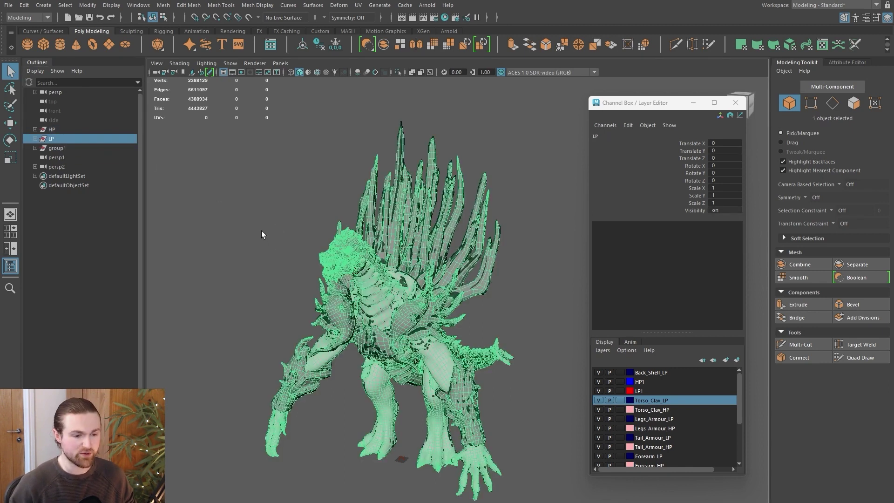
pyautogui.click(35, 129)
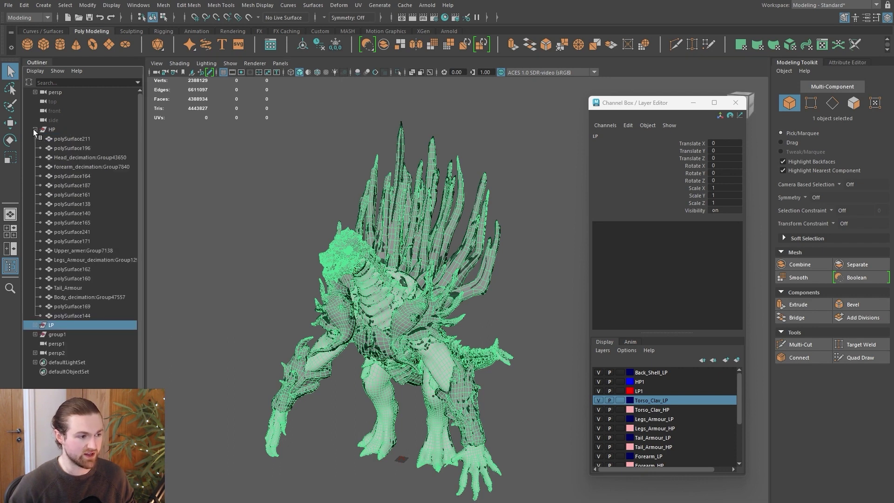
pyautogui.click(33, 130)
pyautogui.click(53, 130)
pyautogui.hotkey('ctrl', 'h')
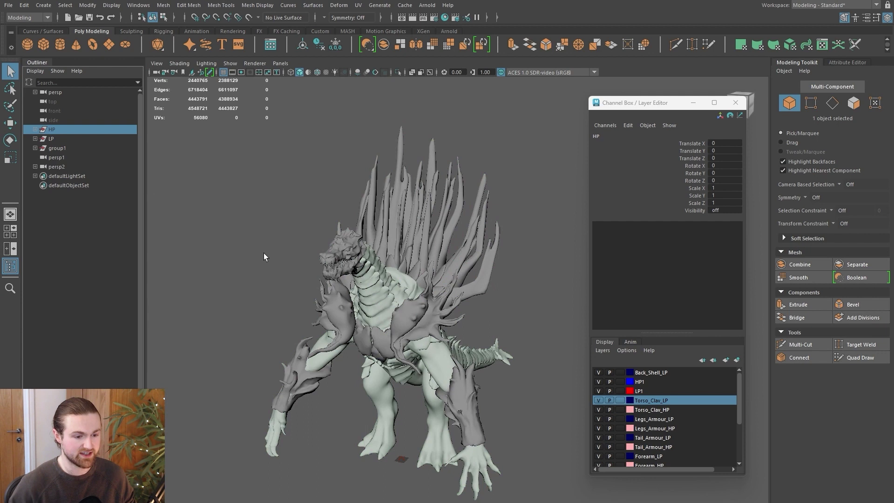
# Step: Hide the LP group with HP shown, reselect all the high-poly meshes, and open their context options
pyautogui.click(52, 139)
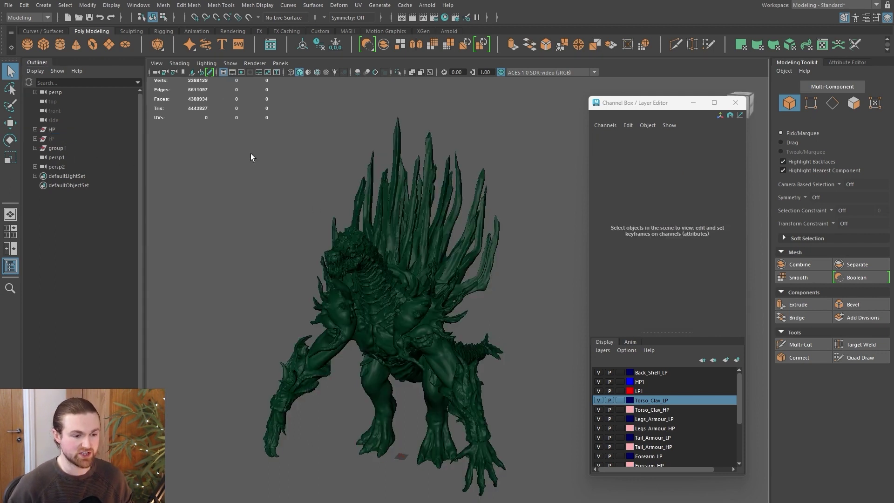
pyautogui.moveTo(250, 153); pyautogui.dragTo(554, 431)
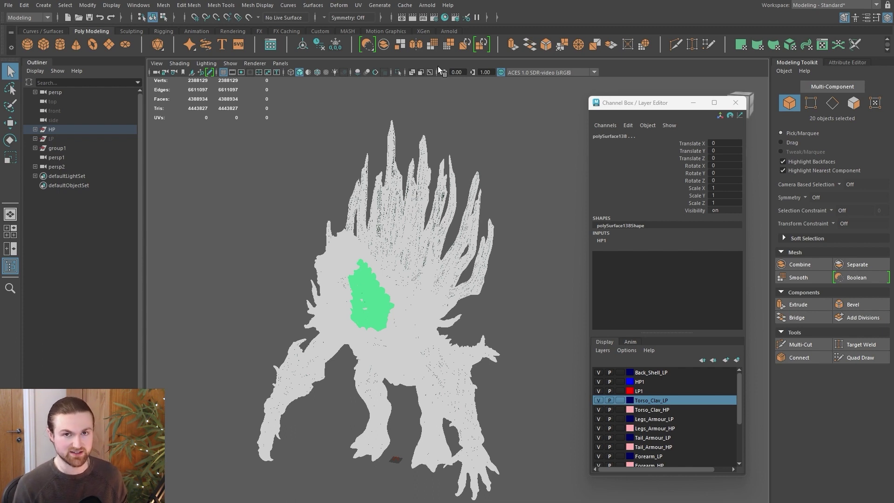
pyautogui.click(460, 87)
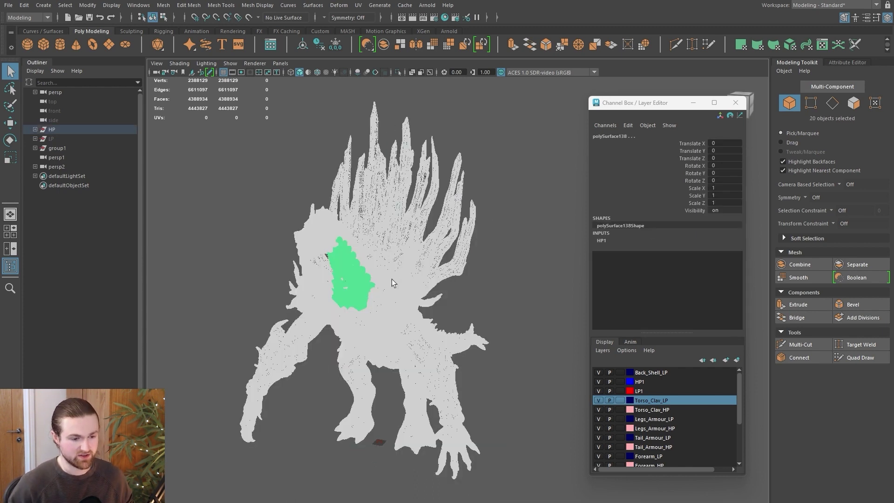
pyautogui.rightClick(392, 279)
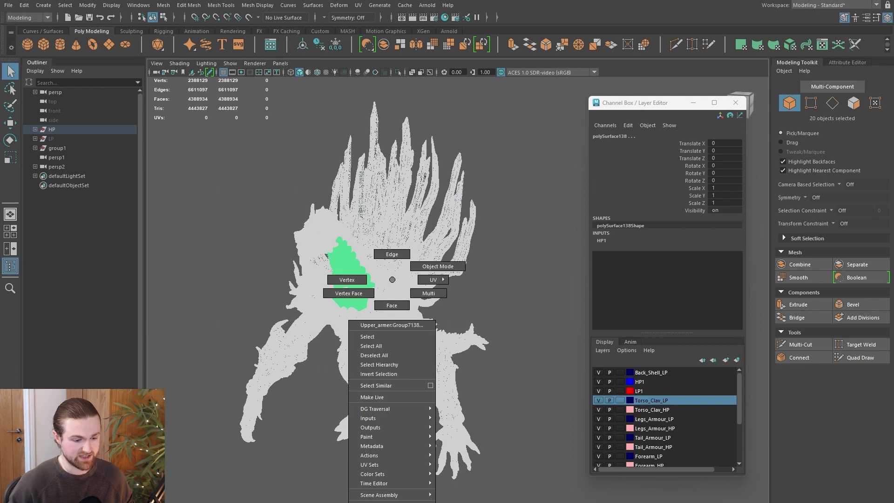
pyautogui.click(383, 502)
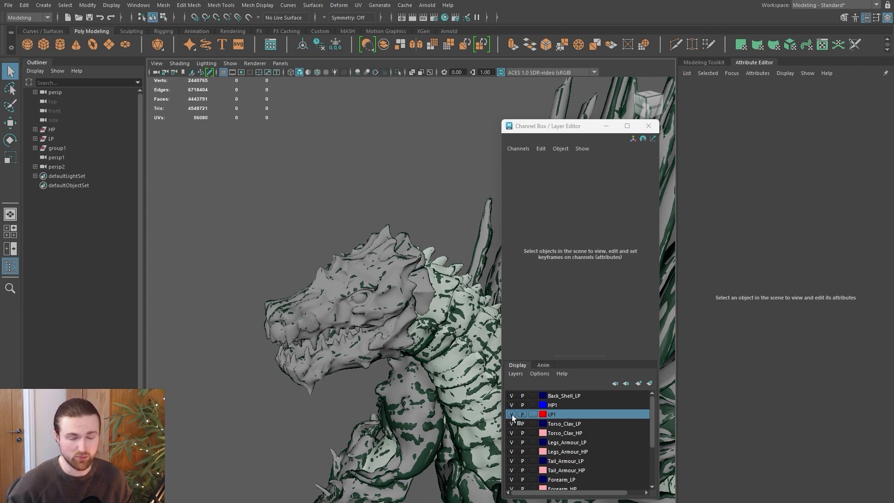
# Step: Toggle the LP1 and HP1 display layers off and on to compare the overlapping low-poly and high-poly meshes
pyautogui.click(512, 414)
pyautogui.click(512, 406)
pyautogui.click(513, 414)
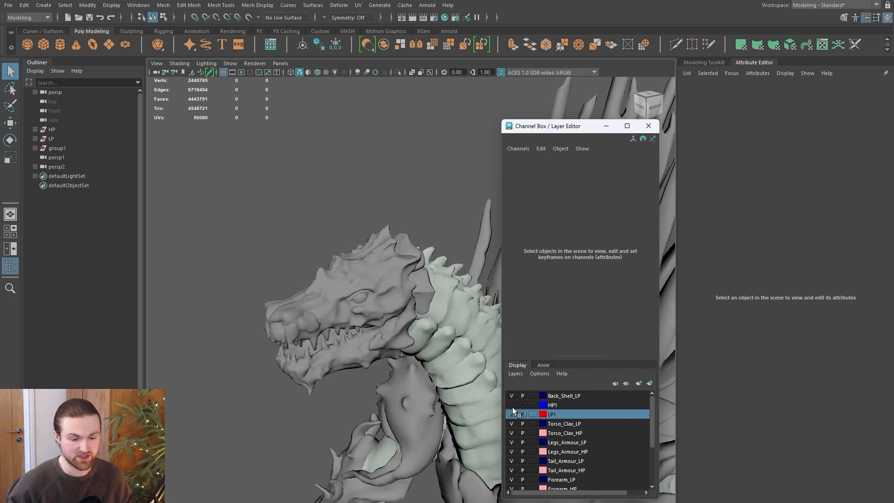
pyautogui.click(511, 405)
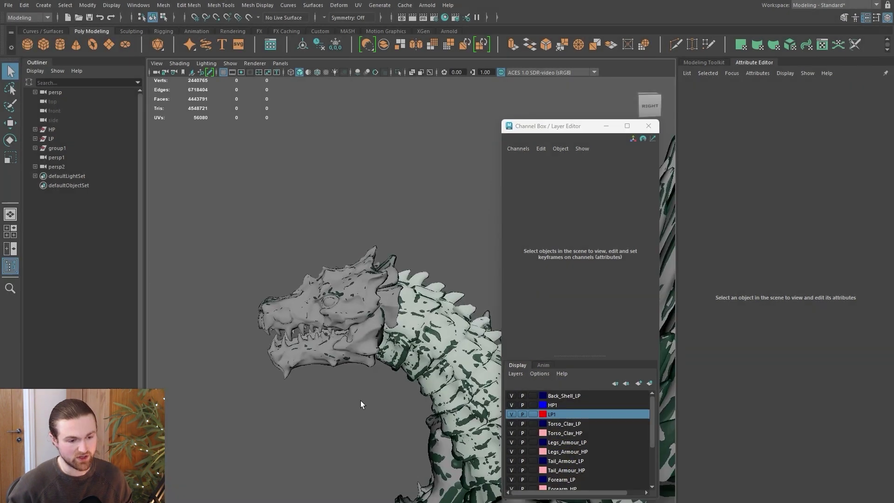
# Step: Select the high-poly and low-poly head meshes, create a display layer from them, and name it Head_
pyautogui.keyDown('alt'); pyautogui.moveTo(362, 405); pyautogui.dragTo(283, 384); pyautogui.keyUp('alt')
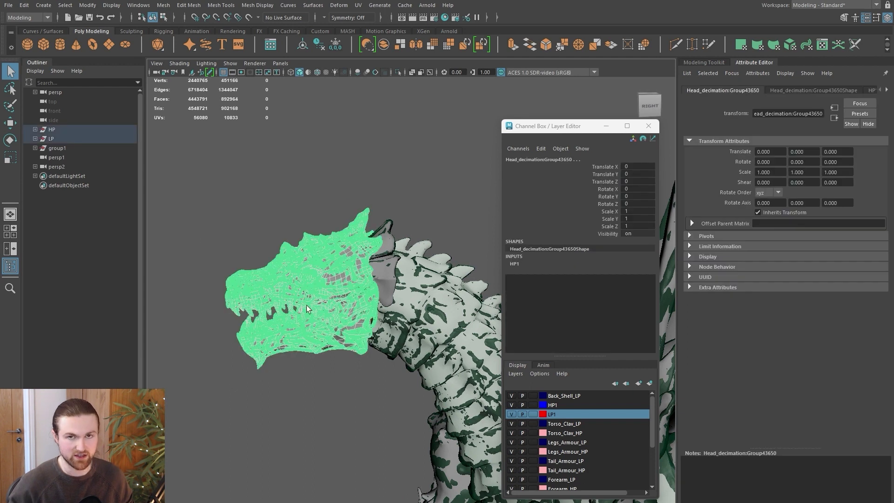
pyautogui.keyDown('alt'); pyautogui.moveTo(307, 305); pyautogui.dragTo(342, 308, button='middle'); pyautogui.keyUp('alt')
pyautogui.keyDown('alt'); pyautogui.moveTo(342, 309); pyautogui.dragTo(373, 310, button='right'); pyautogui.keyUp('alt')
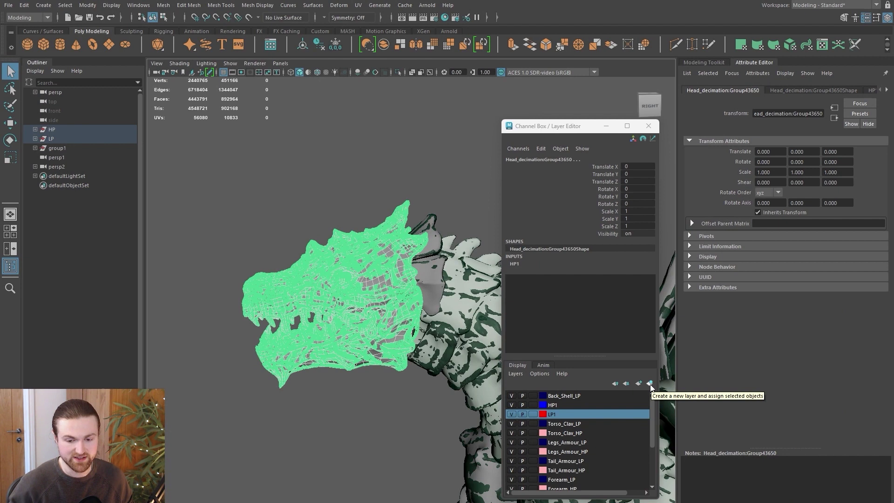
pyautogui.click(649, 384)
pyautogui.doubleClick(555, 396)
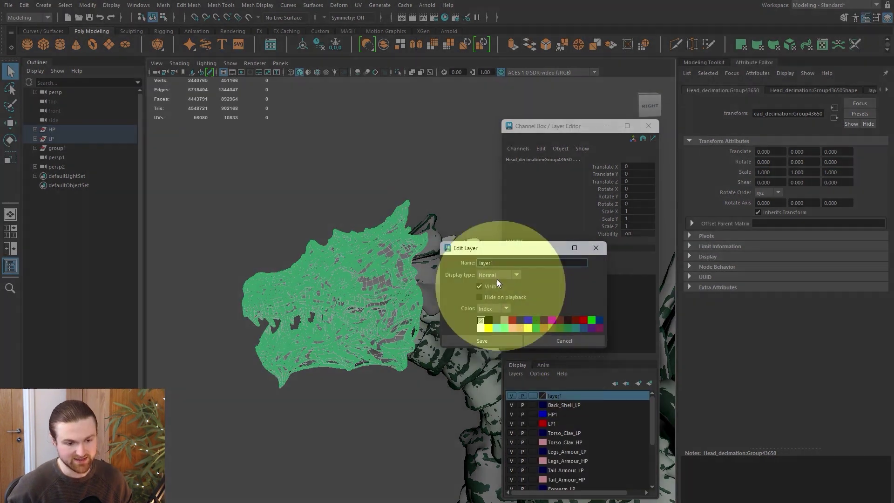
pyautogui.click(497, 265)
pyautogui.click(410, 300)
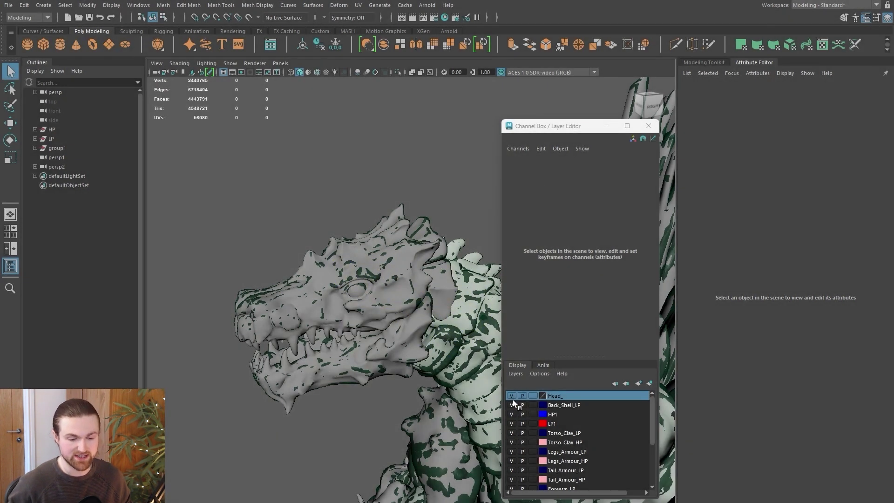
# Step: Hide the HP group and toggle the Head_ display layer off and on to check the low-poly head
pyautogui.click(512, 397)
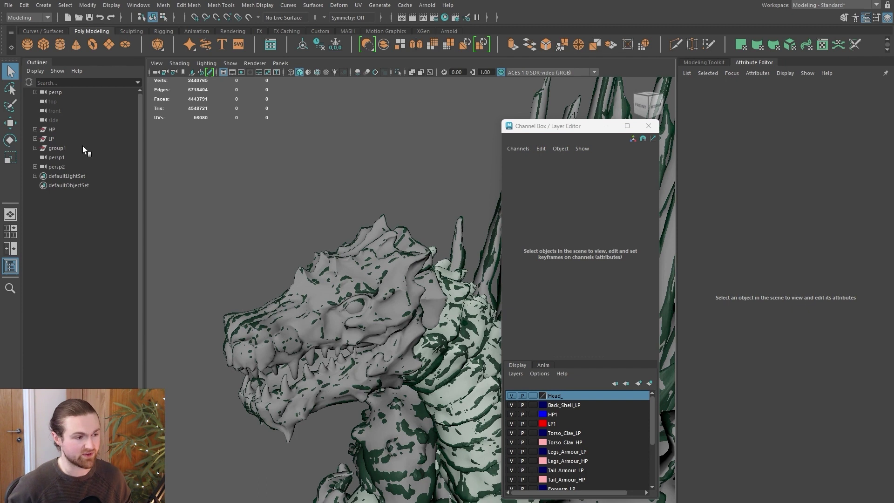
pyautogui.click(51, 130)
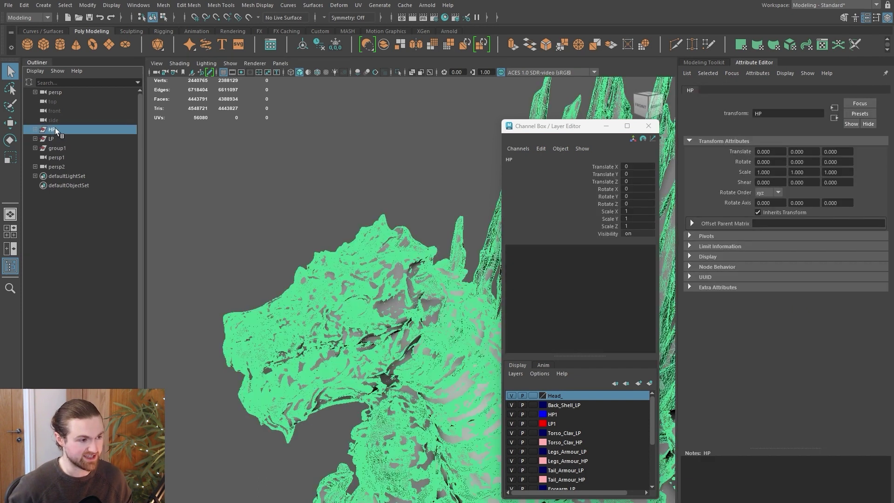
pyautogui.hotkey('ctrl', 'h')
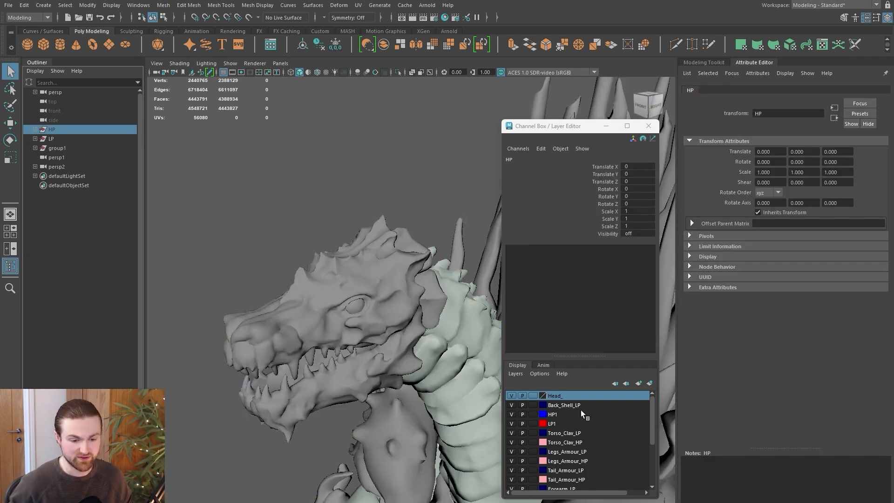
pyautogui.click(512, 395)
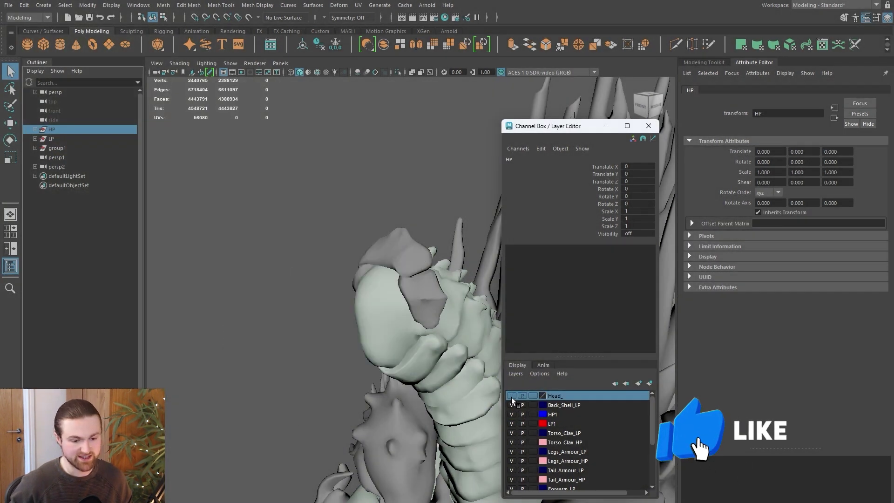
pyautogui.click(511, 396)
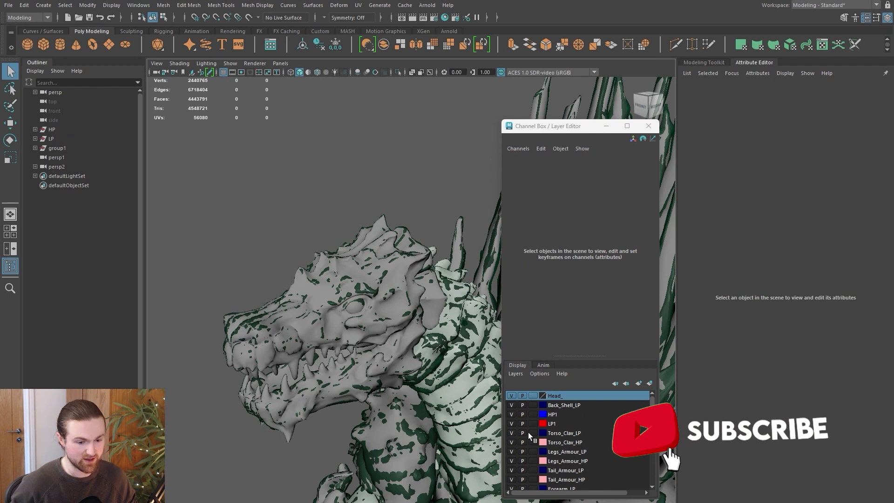
# Step: Hide the LP group and toggle the Head_ display layer to check the high-poly head
pyautogui.click(53, 139)
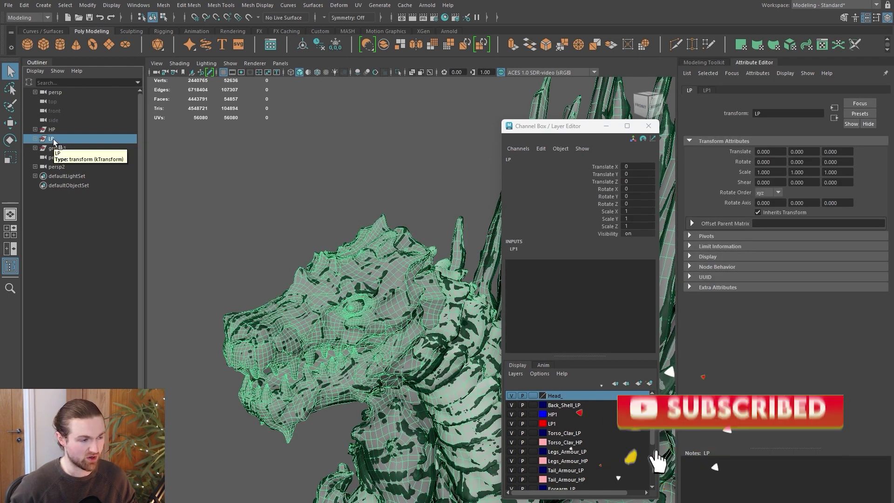
pyautogui.hotkey('ctrl', 'h')
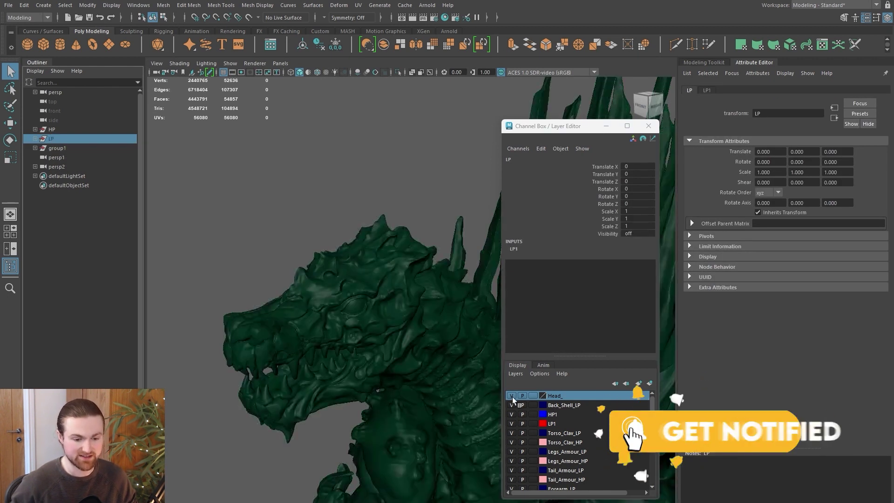
pyautogui.click(511, 396)
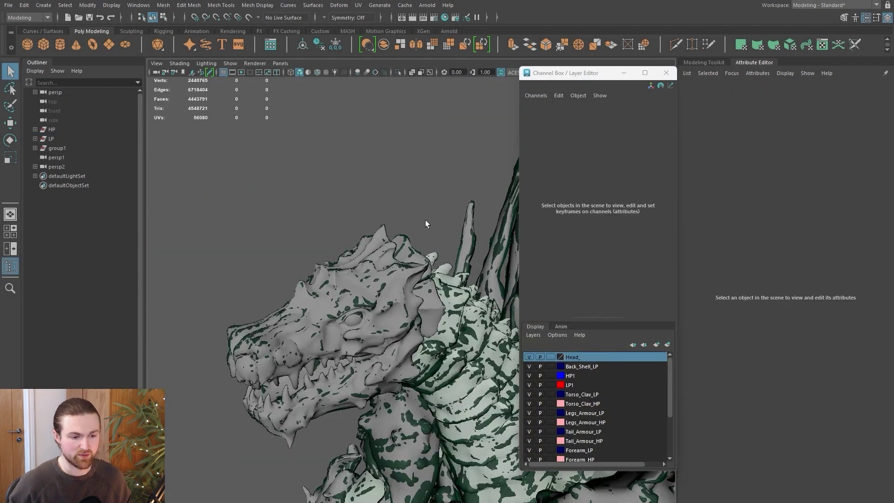
# Step: Test selecting the high-poly head mesh, then set the HP1 display layer to Reference
pyautogui.click(373, 308)
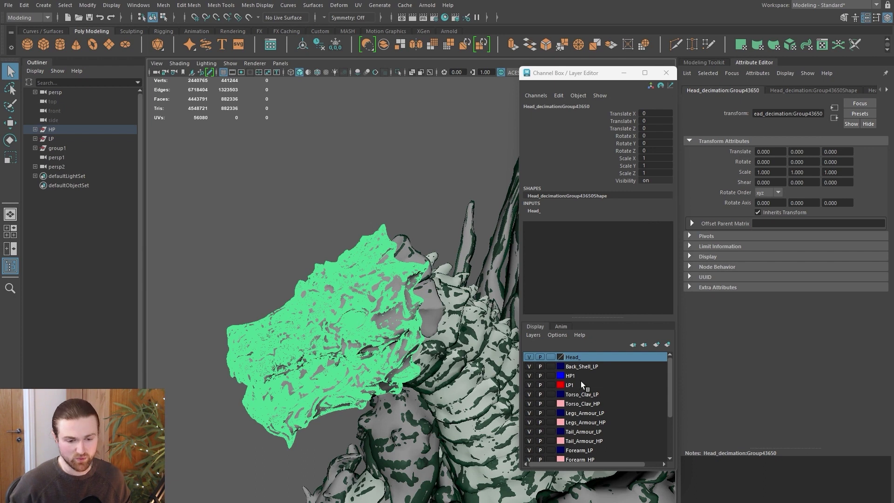
pyautogui.click(551, 377)
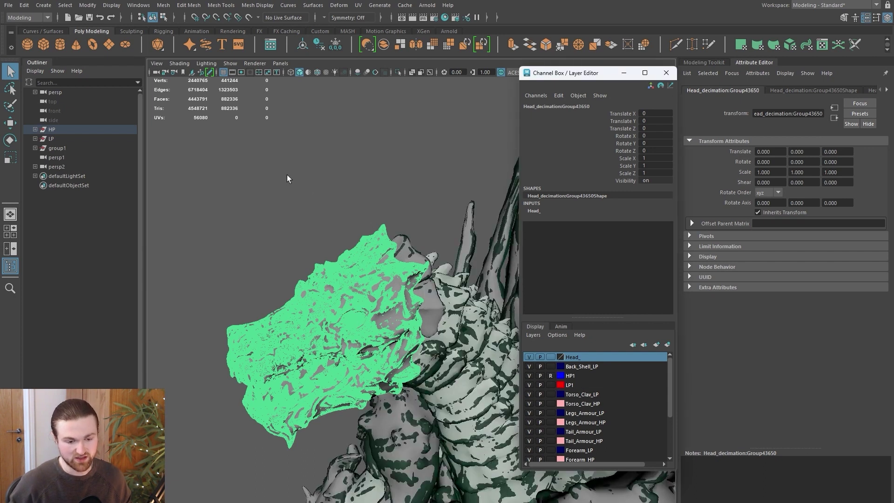
pyautogui.click(552, 377)
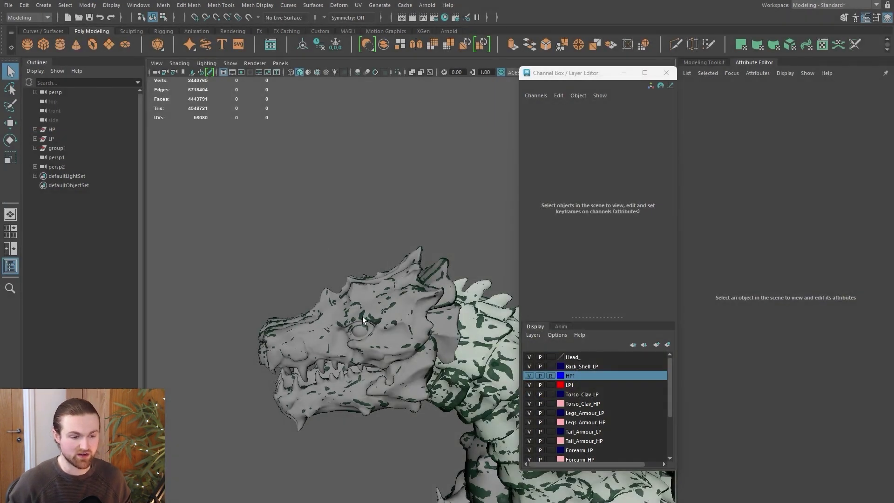
# Step: Select the low-poly head and a horn-side piece while HP1 is referenced, examining how they overlap the sculpt up close
pyautogui.click(339, 317)
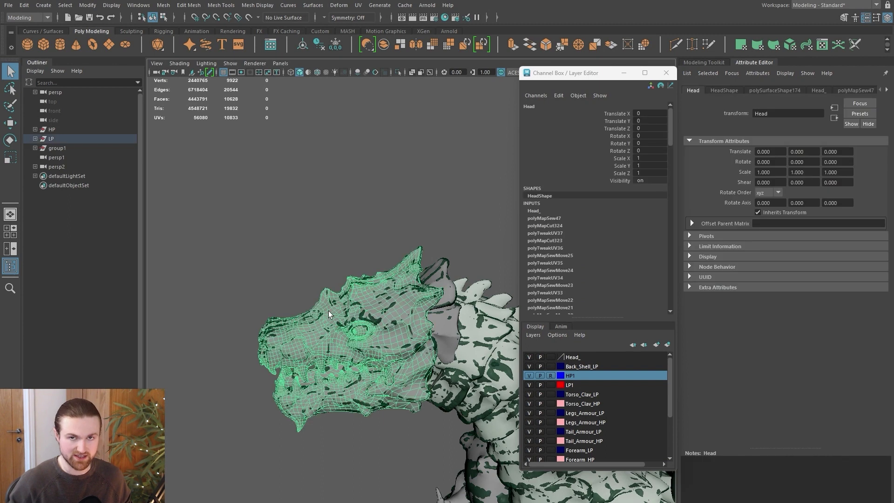
pyautogui.press('f')
pyautogui.click(550, 375)
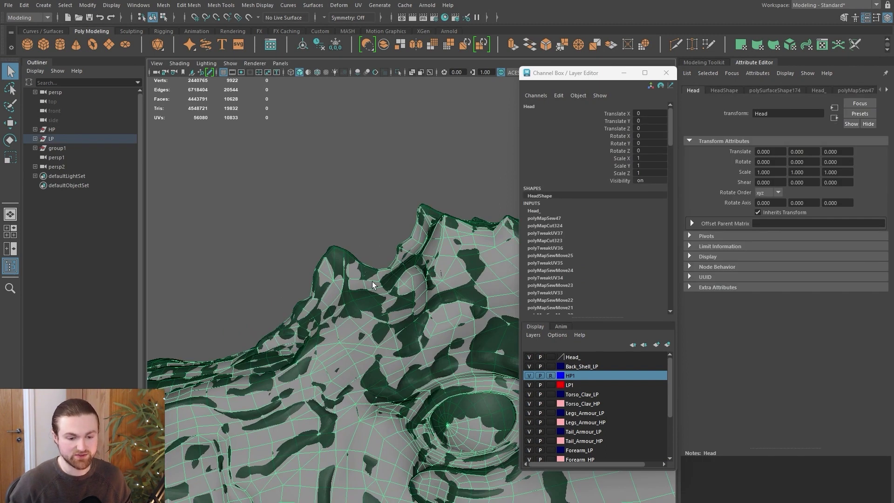
pyautogui.keyDown('alt'); pyautogui.moveTo(375, 285); pyautogui.dragTo(441, 288); pyautogui.keyUp('alt')
pyautogui.click(423, 284)
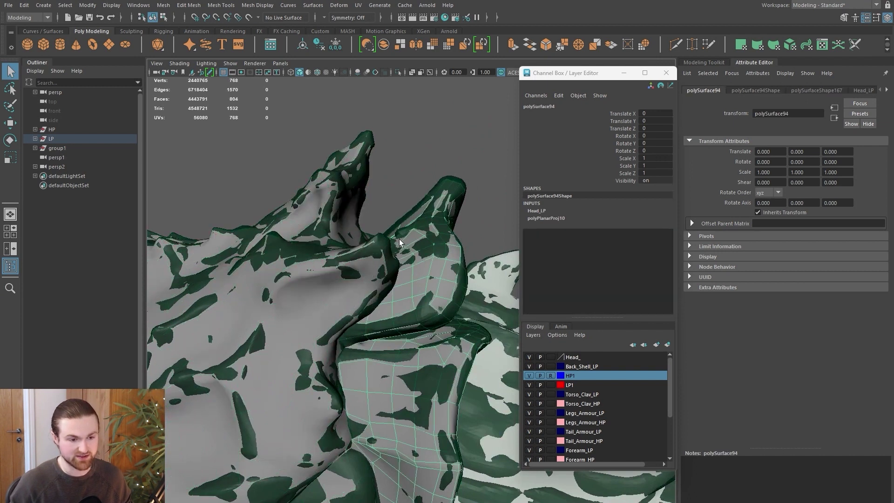
pyautogui.keyDown('alt'); pyautogui.moveTo(455, 214); pyautogui.dragTo(456, 254, button='middle'); pyautogui.keyUp('alt')
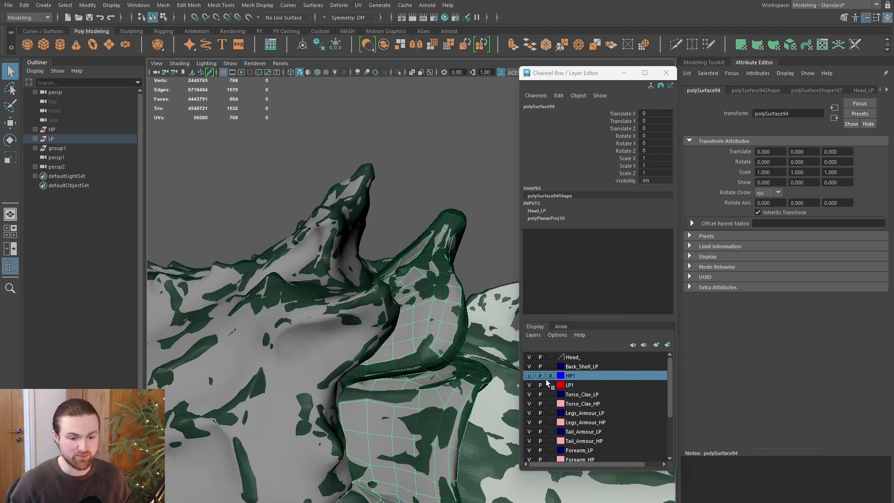
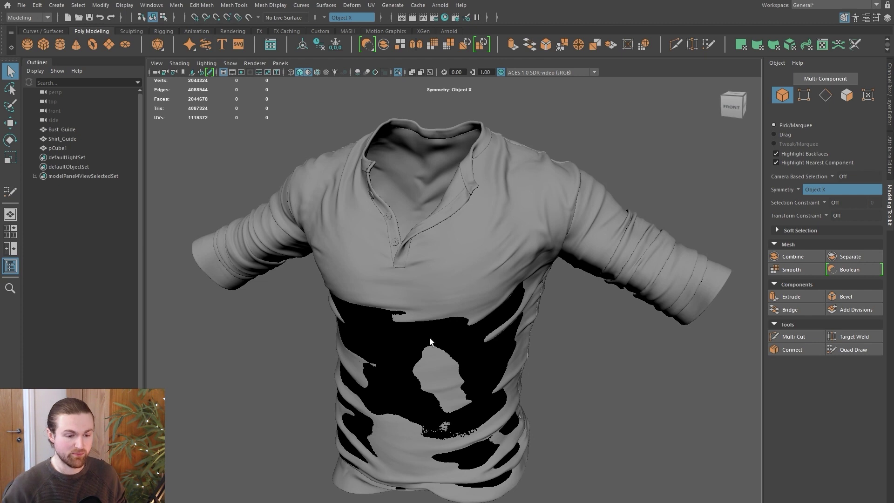
# Step: Use symmetrical Quad Draw on the live Shirt_Guide to create two adjoining quads on each side of the chest
pyautogui.moveTo(459, 362)
pyautogui.keyDown('alt'); pyautogui.mouseDown()
pyautogui.moveTo(434, 319)
pyautogui.moveTo(502, 322)
pyautogui.mouseUp(); pyautogui.keyUp('alt')
pyautogui.keyDown('alt'); pyautogui.moveTo(503, 322); pyautogui.dragTo(528, 375, button='right'); pyautogui.keyUp('alt')
pyautogui.keyDown('alt'); pyautogui.moveTo(529, 375); pyautogui.dragTo(541, 375, button='middle'); pyautogui.keyUp('alt')
pyautogui.click(851, 350)
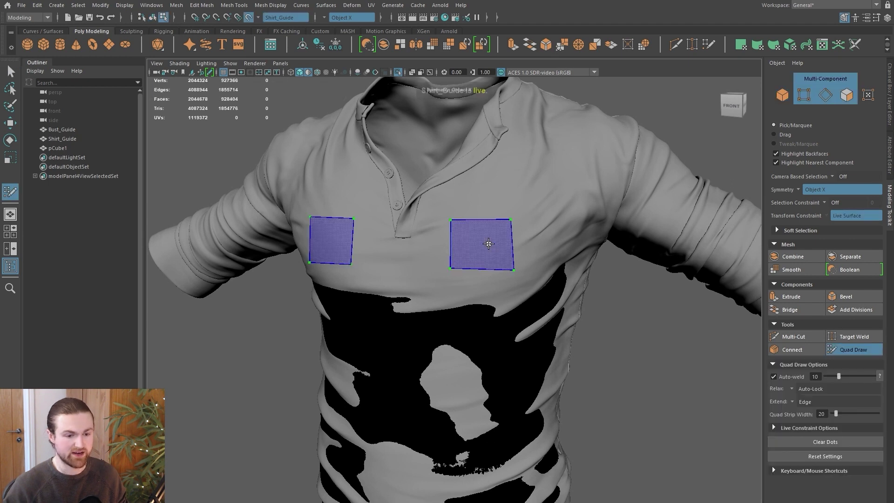
pyautogui.keyDown('shift'); pyautogui.click(484, 243); pyautogui.keyUp('shift')
pyautogui.click(559, 215)
pyautogui.click(559, 257)
pyautogui.keyDown('shift'); pyautogui.click(534, 237); pyautogui.keyUp('shift')
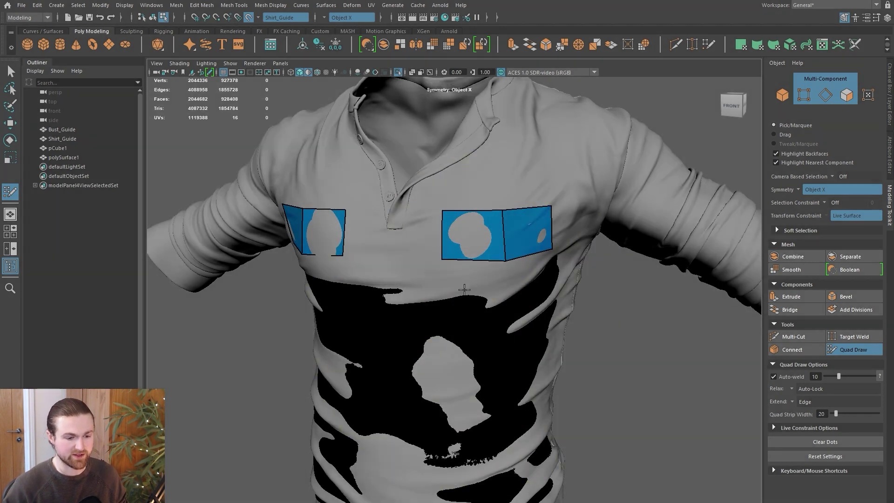
# Step: Try to extend the outer chest quad down across the black inner surface on the torso with Quad Draw
pyautogui.keyDown('alt'); pyautogui.moveTo(478, 332); pyautogui.dragTo(460, 311); pyautogui.keyUp('alt')
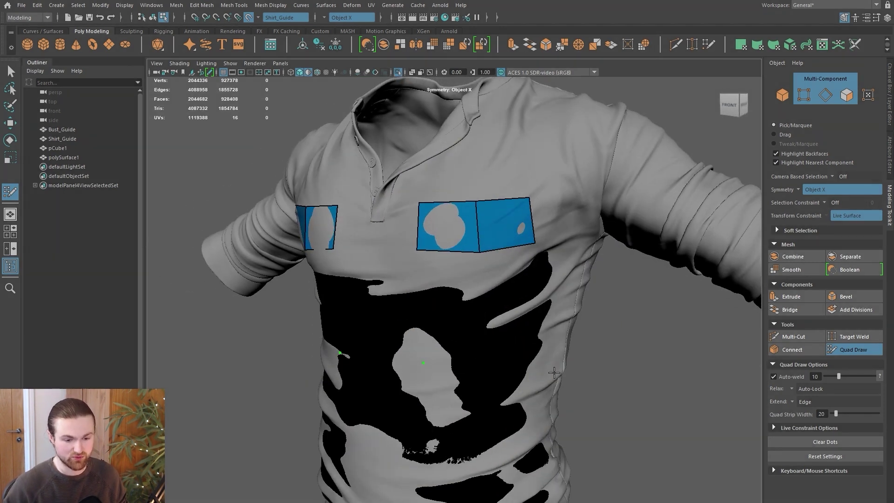
pyautogui.press('shift')
pyautogui.keyDown('shift'); pyautogui.click(507, 317); pyautogui.keyUp('shift')
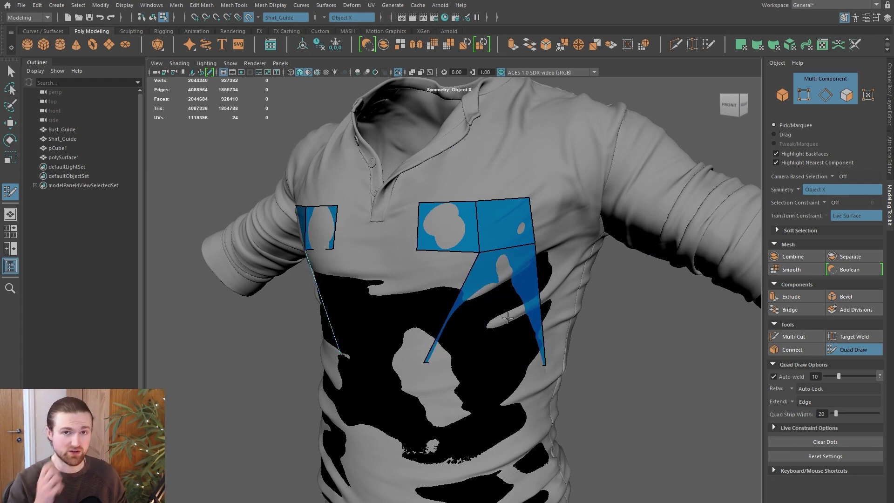
# Step: Leave Quad Draw, inspect the shirt's front, return to object selection and release Shirt_Guide as the live surface
pyautogui.press('q')
pyautogui.moveTo(502, 314)
pyautogui.keyDown('alt'); pyautogui.mouseDown()
pyautogui.moveTo(442, 264)
pyautogui.moveTo(375, 279)
pyautogui.mouseUp(); pyautogui.keyUp('alt')
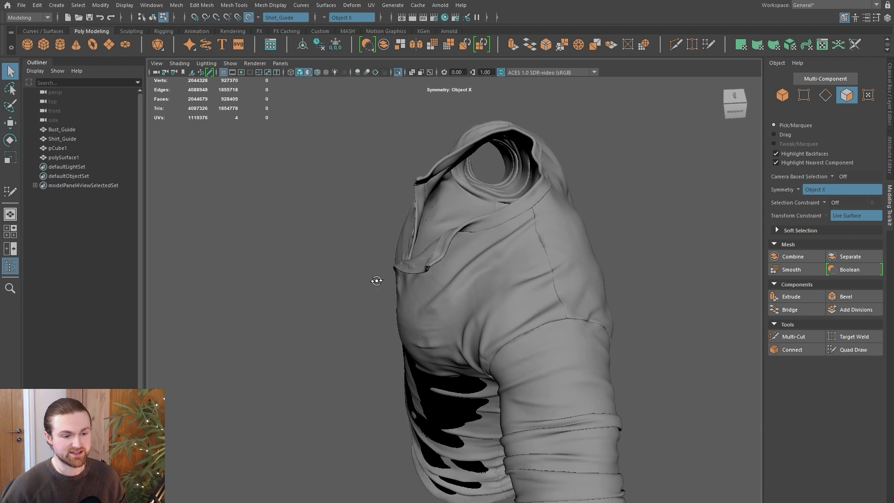
pyautogui.keyDown('alt'); pyautogui.moveTo(438, 229); pyautogui.dragTo(455, 365); pyautogui.keyUp('alt')
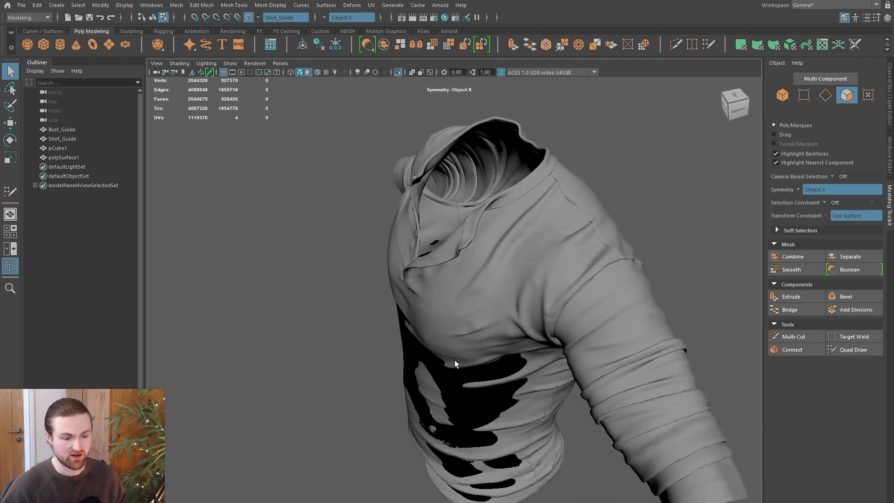
pyautogui.keyDown('alt'); pyautogui.moveTo(385, 371); pyautogui.dragTo(437, 217); pyautogui.keyUp('alt')
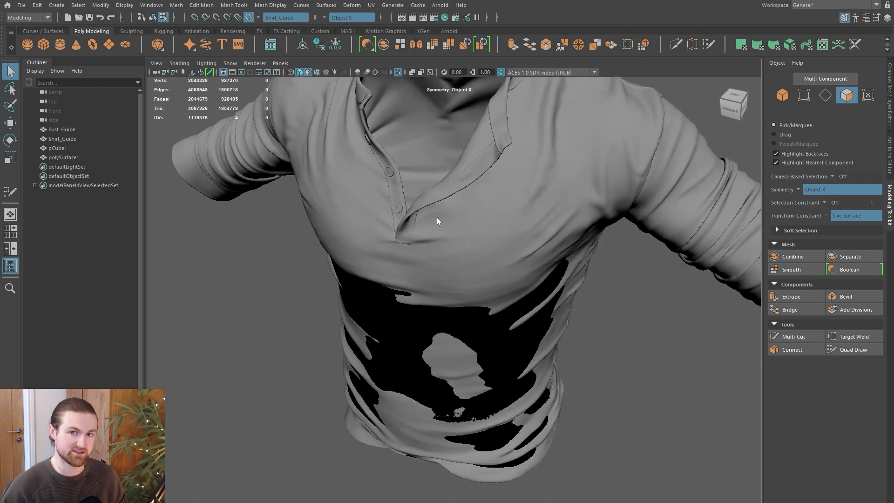
pyautogui.keyDown('alt'); pyautogui.moveTo(451, 309); pyautogui.dragTo(543, 324); pyautogui.keyUp('alt')
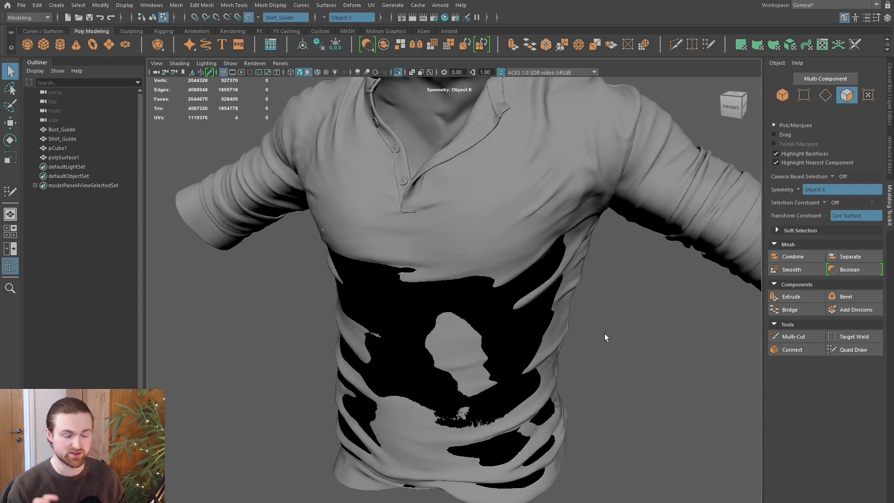
pyautogui.press('F8')
pyautogui.keyDown('alt'); pyautogui.moveTo(604, 333); pyautogui.dragTo(493, 272); pyautogui.keyUp('alt')
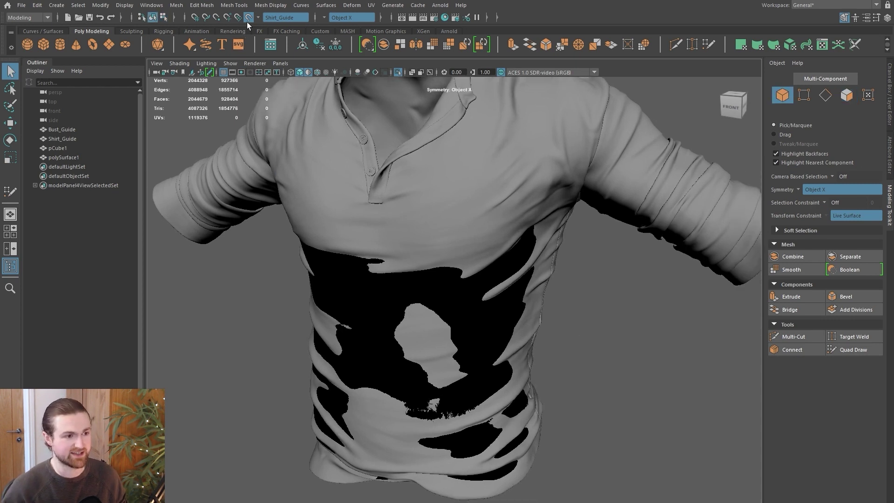
pyautogui.click(249, 17)
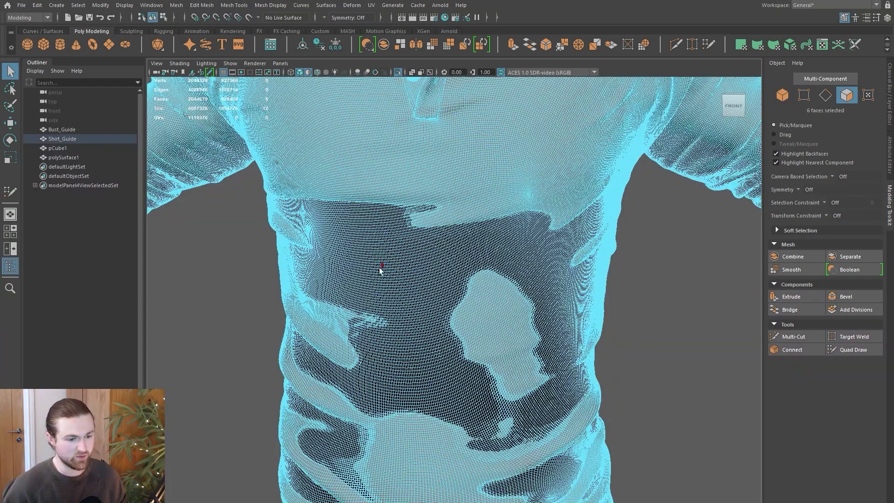
# Step: Select several faces on Shirt_Guide's black inner layer, grow the selection across the front torso, and delete those faces
pyautogui.keyDown('shift'); pyautogui.click(438, 255); pyautogui.keyUp('shift')
pyautogui.keyDown('shift'); pyautogui.click(406, 353); pyautogui.keyUp('shift')
pyautogui.keyDown('shift'); pyautogui.click(540, 396); pyautogui.keyUp('shift')
pyautogui.keyDown('shift'); pyautogui.click(320, 451); pyautogui.keyUp('shift')
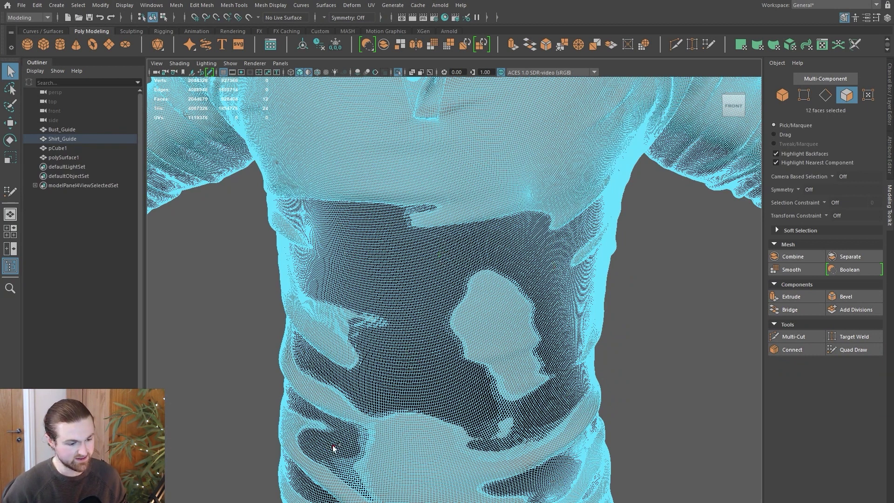
pyautogui.hotkey('shift', '.')
pyautogui.hotkey('shift', '.')
pyautogui.hotkey('shift', '.')
pyautogui.hotkey('shift', '.')
pyautogui.hotkey('shift', '.')
pyautogui.hotkey('shift', '.')
pyautogui.hotkey('shift', '.')
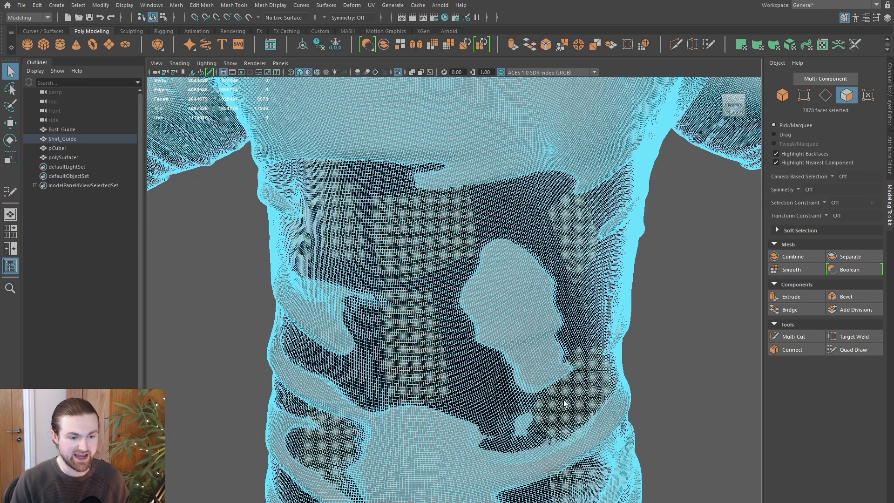
pyautogui.hotkey('shift', '.')
pyautogui.hotkey('shift', '.')
pyautogui.hotkey('shift', '.')
pyautogui.hotkey('shift', '.')
pyautogui.hotkey('shift', '.')
pyautogui.hotkey('shift', '.')
pyautogui.hotkey('shift', '.')
pyautogui.hotkey('shift', '.')
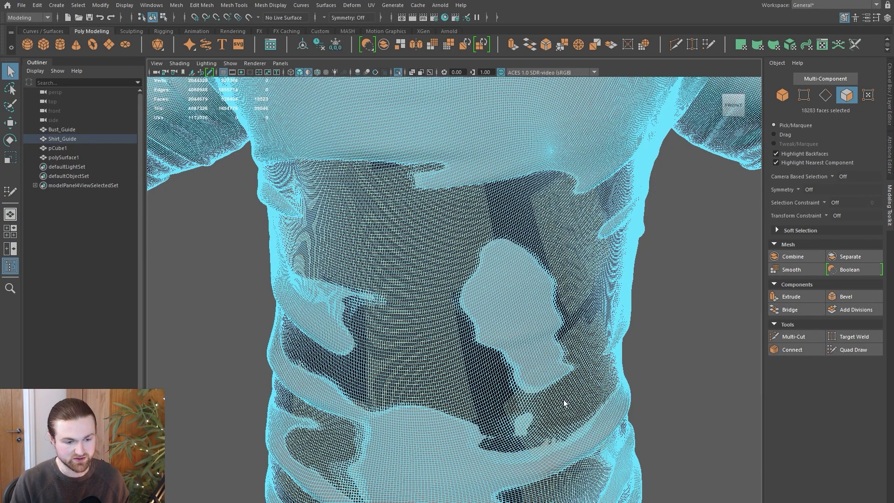
pyautogui.hotkey('shift', '.')
pyautogui.hotkey('shift', '.')
pyautogui.hotkey('shift', '.')
pyautogui.hotkey('shift', '.')
pyautogui.hotkey('shift', '.')
pyautogui.hotkey('shift', '.')
pyautogui.hotkey('shift', '.')
pyautogui.hotkey('shift', '.')
pyautogui.hotkey('shift', '.')
pyautogui.hotkey('shift', '.')
pyautogui.hotkey('shift', '.')
pyautogui.hotkey('shift', '.')
pyautogui.scroll(-5, 564, 403)
pyautogui.keyDown('alt'); pyautogui.moveTo(563, 403); pyautogui.dragTo(429, 236); pyautogui.keyUp('alt')
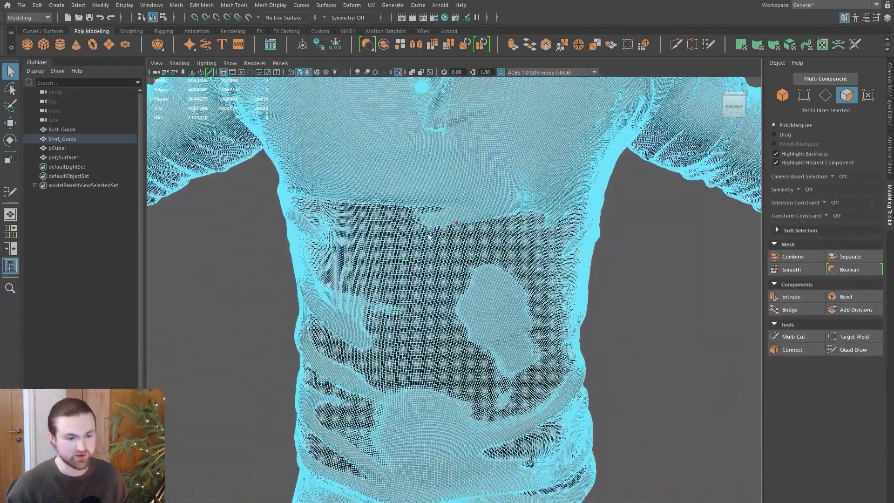
pyautogui.press('Delete')
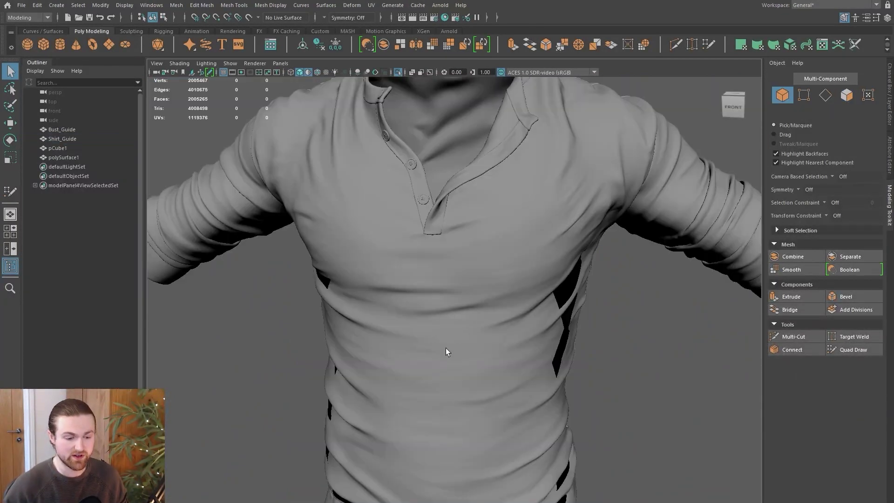
# Step: Inspect the shirt's front, sides and interior through the neckline for remaining inner faces
pyautogui.keyDown('alt'); pyautogui.moveTo(445, 348); pyautogui.dragTo(440, 302); pyautogui.keyUp('alt')
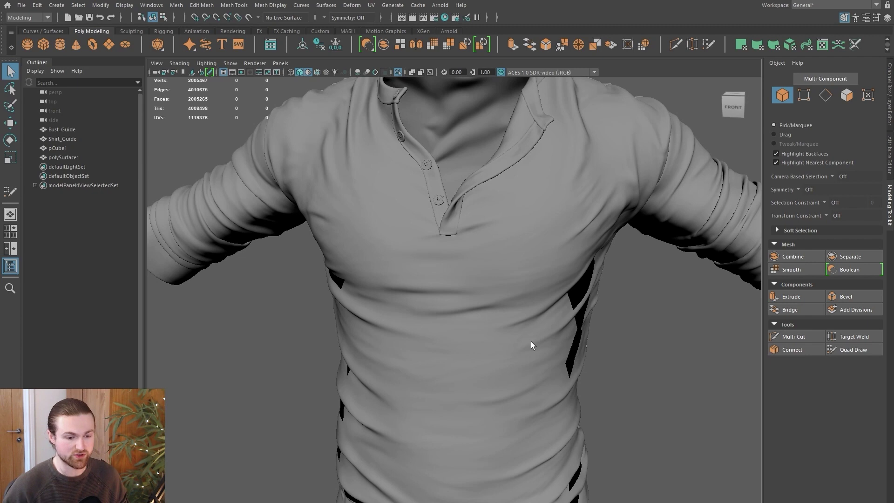
pyautogui.keyDown('alt'); pyautogui.moveTo(588, 292); pyautogui.dragTo(395, 376); pyautogui.keyUp('alt')
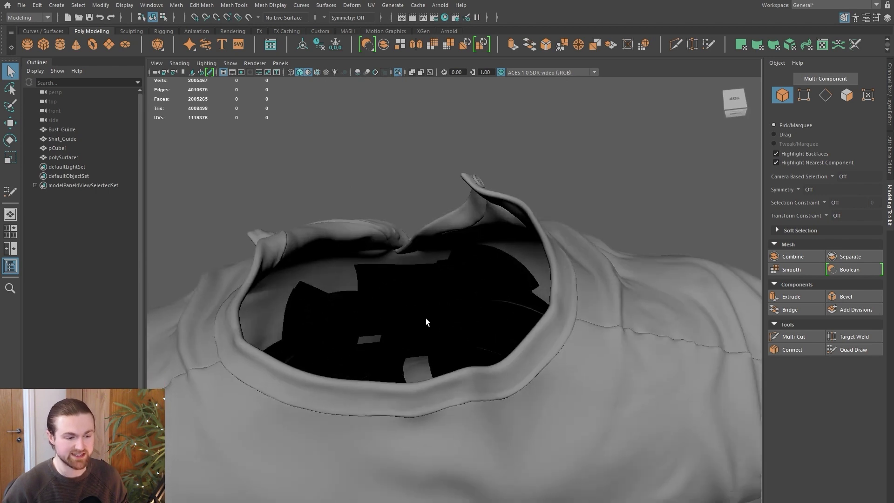
pyautogui.keyDown('alt'); pyautogui.moveTo(401, 329); pyautogui.dragTo(525, 276); pyautogui.keyUp('alt')
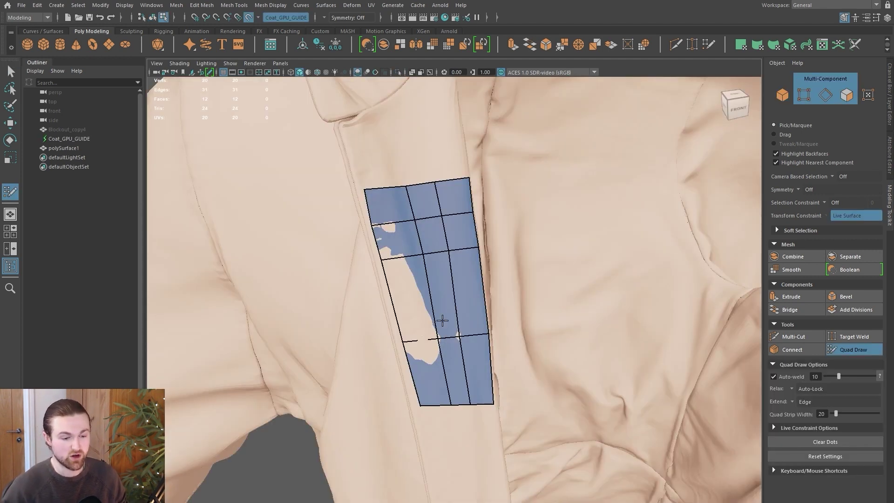
# Step: Nudge an inner vertex in the lapel patch's middle rows with Quad Draw, then examine where the patch sinks into the coat
pyautogui.keyDown('alt'); pyautogui.moveTo(442, 326); pyautogui.dragTo(410, 334); pyautogui.keyUp('alt')
pyautogui.moveTo(432, 209); pyautogui.dragTo(427, 212)
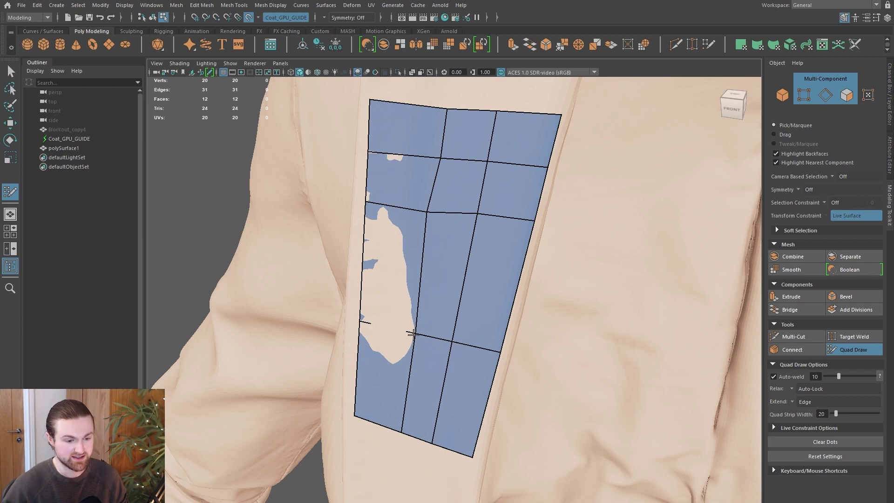
pyautogui.keyDown('alt'); pyautogui.moveTo(413, 334); pyautogui.dragTo(440, 361); pyautogui.keyUp('alt')
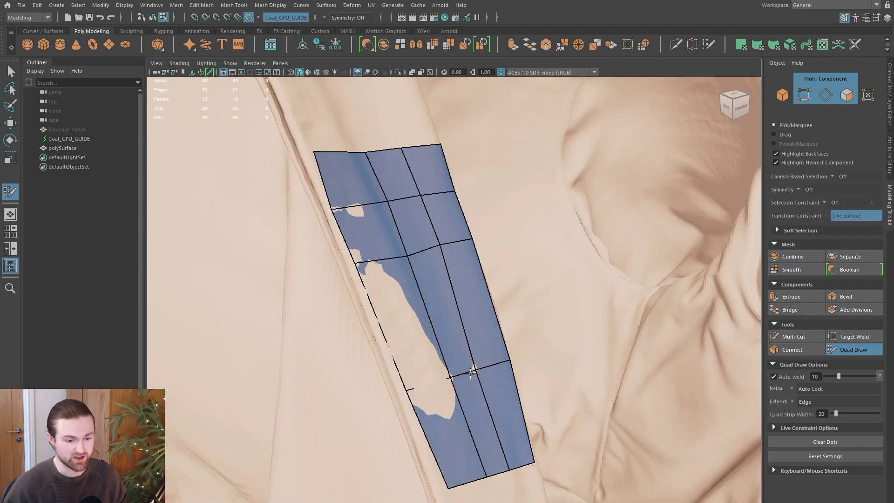
pyautogui.keyDown('alt'); pyautogui.moveTo(447, 396); pyautogui.dragTo(354, 186); pyautogui.keyUp('alt')
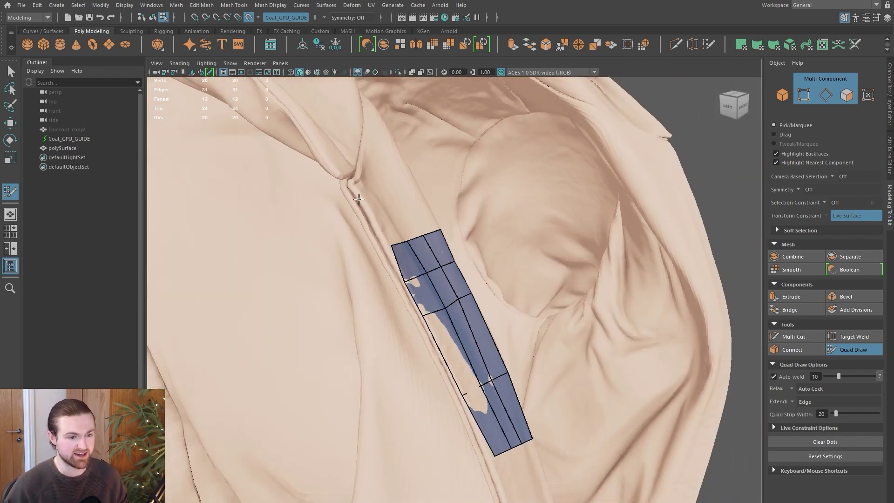
pyautogui.scroll(-2, 400, 291)
pyautogui.scroll(4, 413, 293)
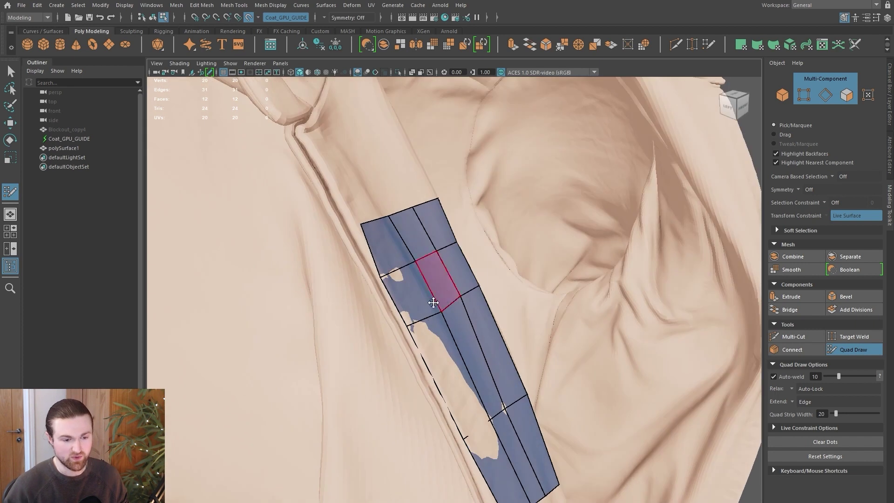
pyautogui.keyDown('alt'); pyautogui.moveTo(419, 335); pyautogui.dragTo(422, 311); pyautogui.keyUp('alt')
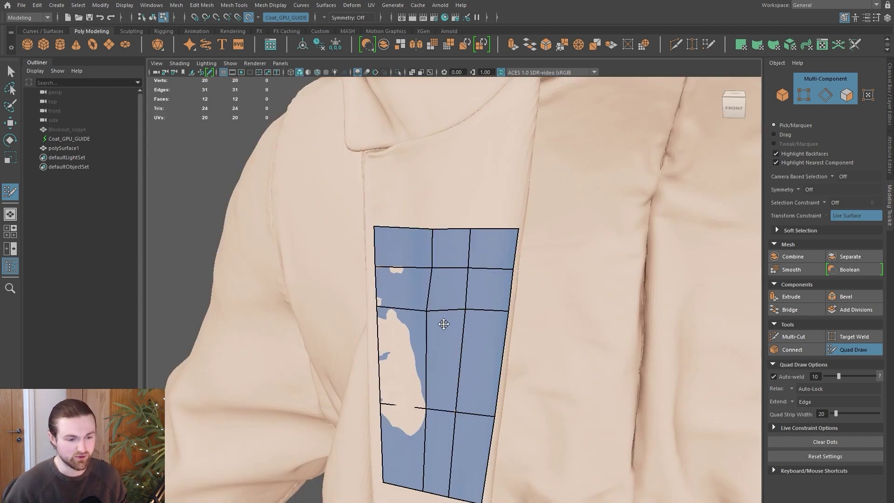
pyautogui.keyDown('alt'); pyautogui.moveTo(438, 346); pyautogui.dragTo(470, 342); pyautogui.keyUp('alt')
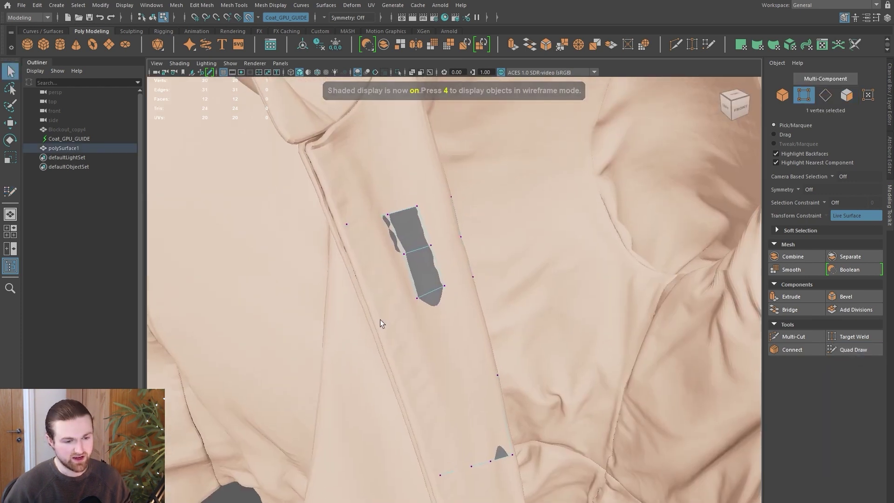
# Step: Display the coat as wireframe and slide the outer-edge vertex in the lapel patch's middle row along the live surface with the Move tool
pyautogui.keyDown('alt'); pyautogui.moveTo(380, 320); pyautogui.dragTo(418, 310); pyautogui.keyUp('alt')
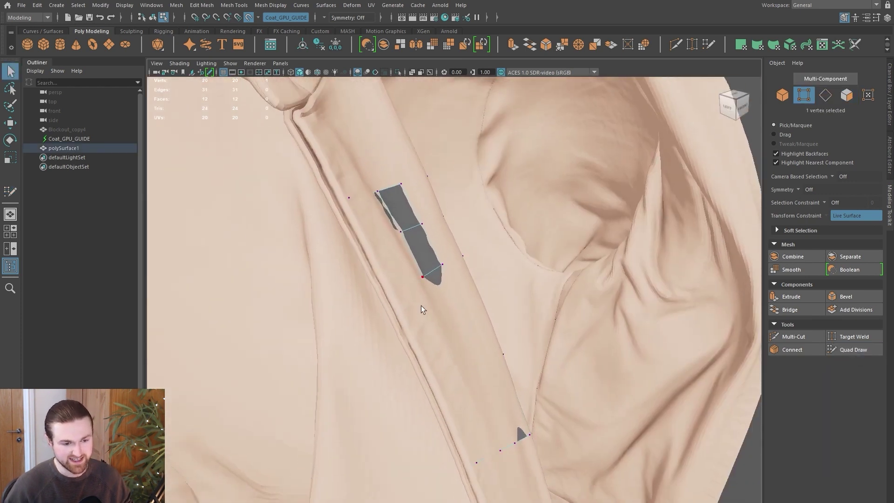
pyautogui.press('4')
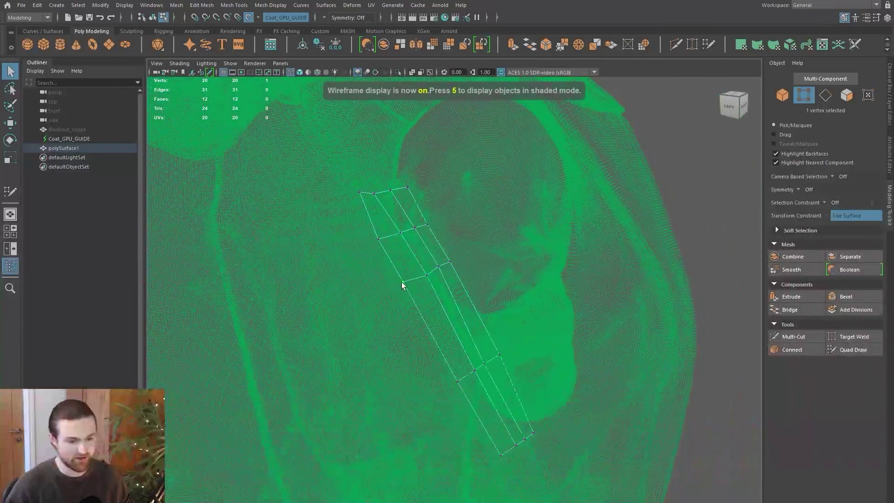
pyautogui.press('w')
pyautogui.moveTo(403, 281); pyautogui.dragTo(414, 275)
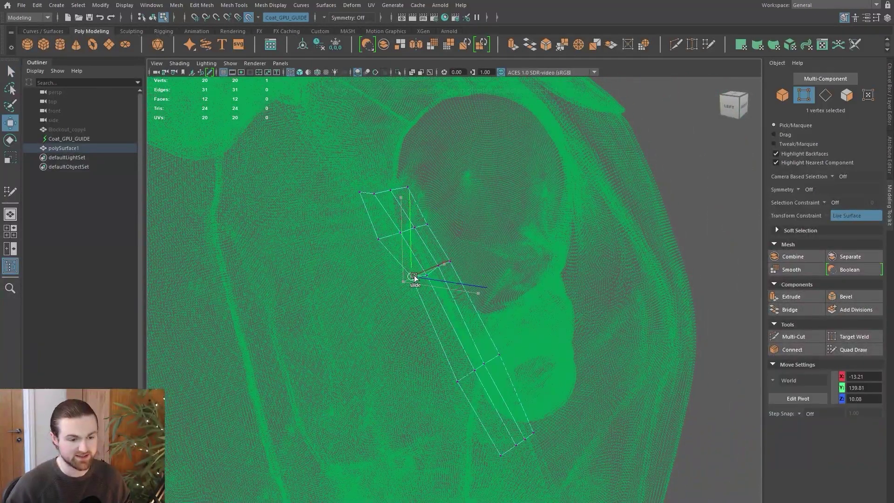
# Step: Reposition more vertices in the lapel patch's upper and bottom rows, and even out two inner vertices with Quad Draw
pyautogui.keyDown('alt'); pyautogui.moveTo(414, 307); pyautogui.dragTo(420, 311); pyautogui.keyUp('alt')
pyautogui.scroll(1, 420, 310)
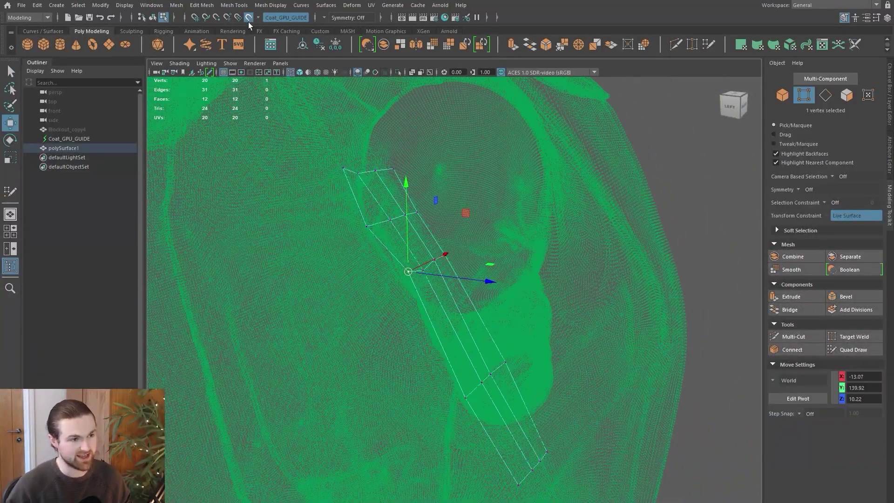
pyautogui.click(466, 399)
pyautogui.keyDown('alt'); pyautogui.moveTo(467, 401); pyautogui.dragTo(491, 386); pyautogui.keyUp('alt')
pyautogui.click(378, 216)
pyautogui.moveTo(379, 216); pyautogui.dragTo(387, 209, button='middle')
pyautogui.click(534, 482)
pyautogui.moveTo(538, 474); pyautogui.dragTo(534, 471, button='middle')
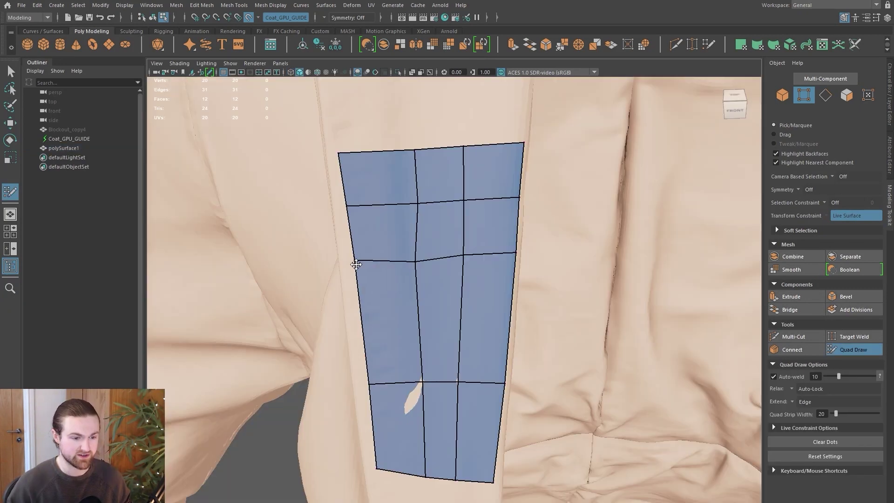
pyautogui.moveTo(416, 261); pyautogui.dragTo(416, 260)
pyautogui.moveTo(416, 204); pyautogui.dragTo(411, 208)
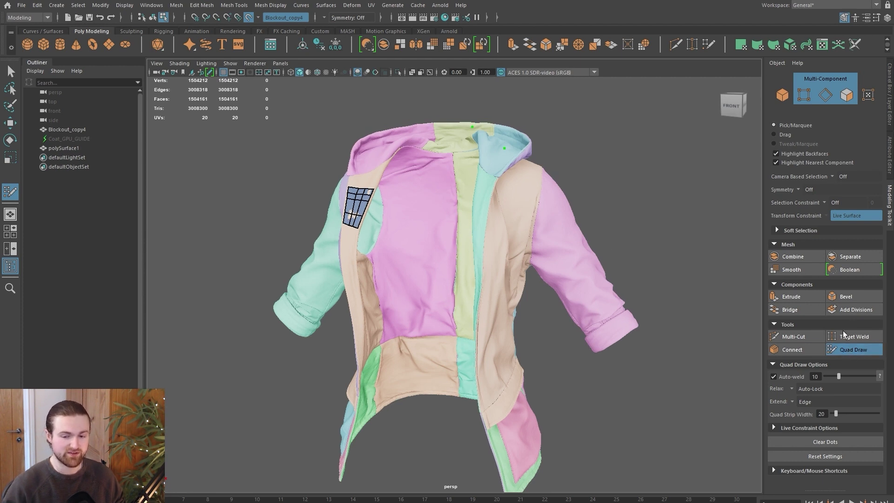
# Step: With Blockout_copy4 live, insert a crosswise edge loop in the upper part of the lapel patch using Quad Draw
pyautogui.keyDown('alt'); pyautogui.moveTo(590, 263); pyautogui.dragTo(602, 249); pyautogui.keyUp('alt')
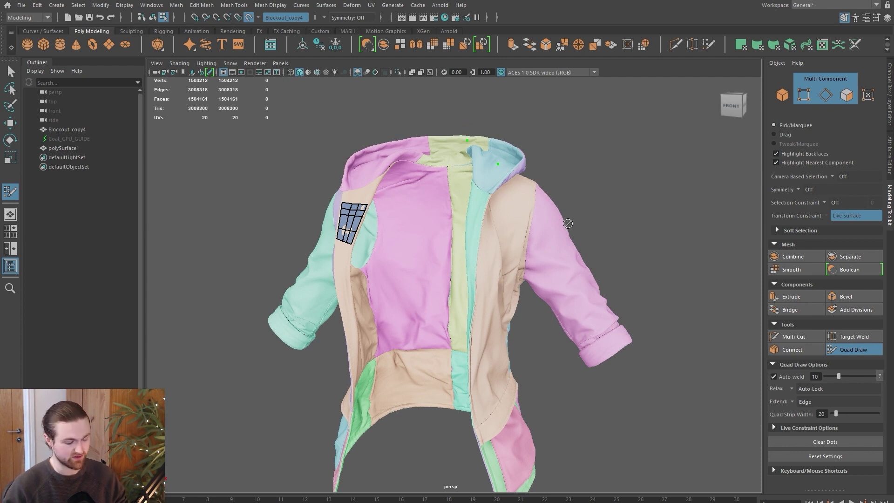
pyautogui.press('q')
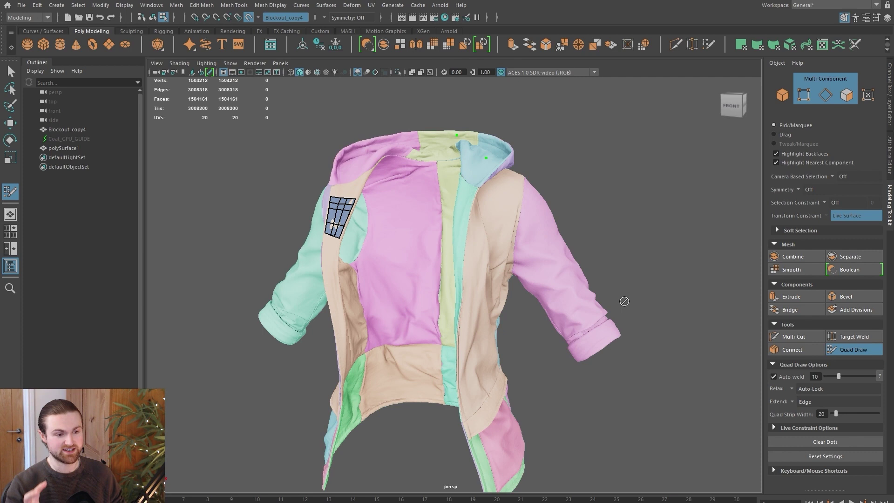
pyautogui.scroll(3, 406, 285)
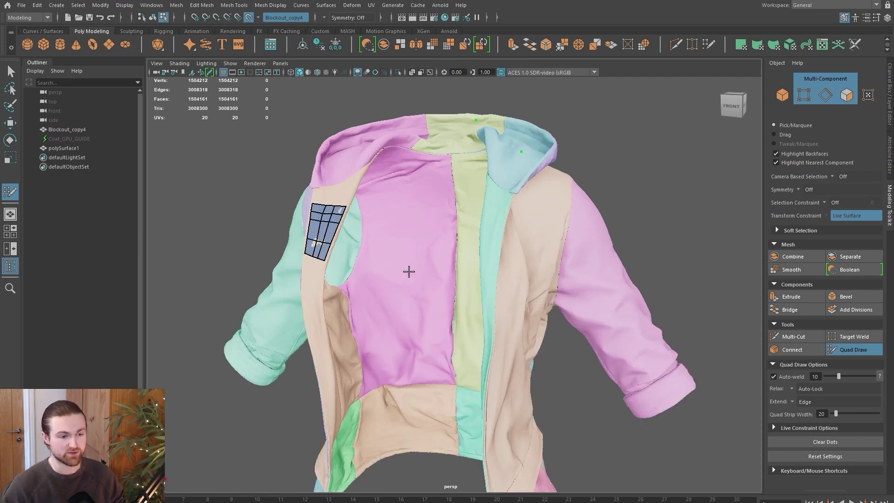
pyautogui.hotkey('ctrl', 'space')
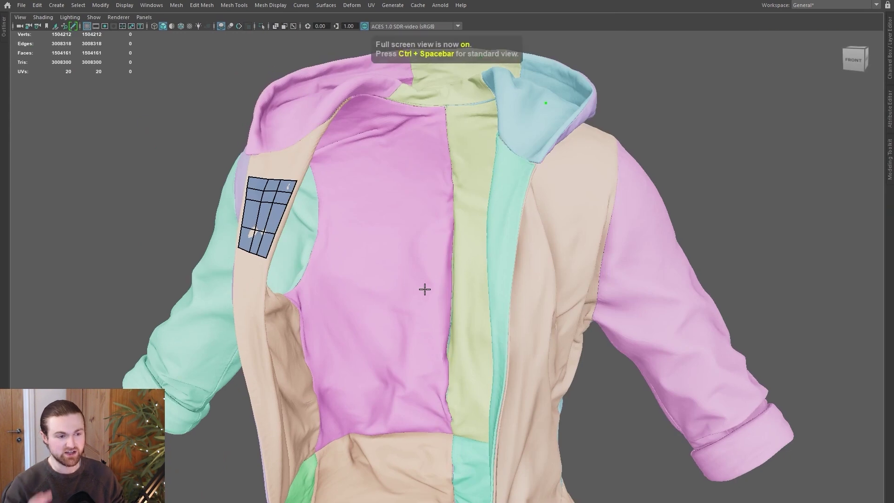
pyautogui.keyDown('alt'); pyautogui.moveTo(273, 256); pyautogui.dragTo(373, 230, button='middle'); pyautogui.keyUp('alt')
pyautogui.keyDown('alt'); pyautogui.moveTo(373, 229); pyautogui.dragTo(417, 315, button='right'); pyautogui.keyUp('alt')
pyautogui.keyDown('alt'); pyautogui.moveTo(417, 315); pyautogui.dragTo(452, 326); pyautogui.keyUp('alt')
pyautogui.click(372, 198)
pyautogui.keyDown('alt'); pyautogui.moveTo(411, 193); pyautogui.dragTo(401, 244); pyautogui.keyUp('alt')
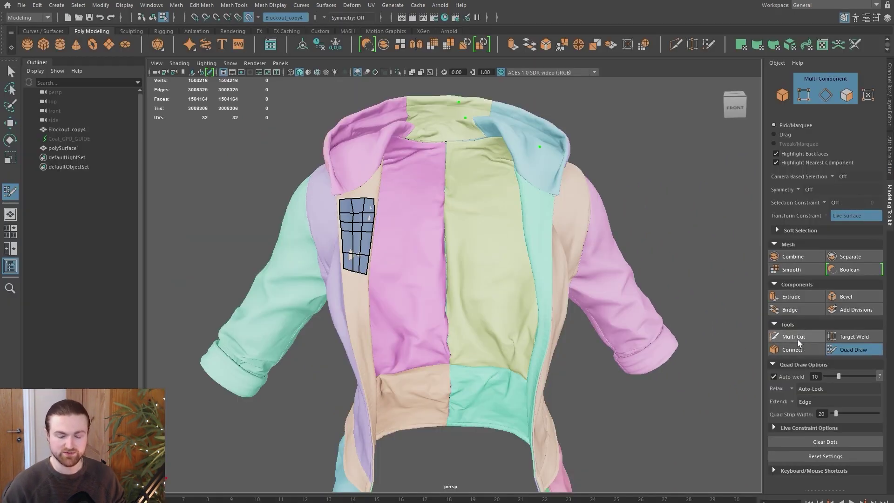
pyautogui.keyDown('alt'); pyautogui.moveTo(527, 283); pyautogui.dragTo(521, 290, button='middle'); pyautogui.keyUp('alt')
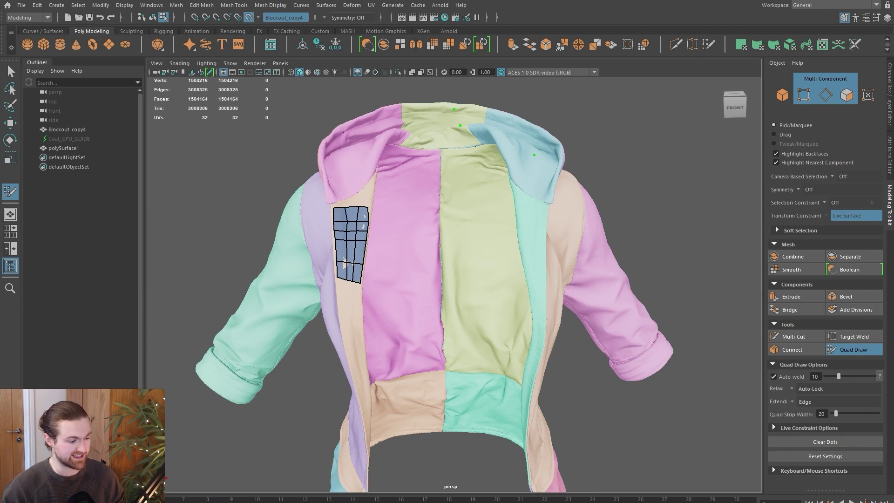
pyautogui.moveTo(821, 492); pyautogui.dragTo(598, 375)
pyautogui.click(684, 375)
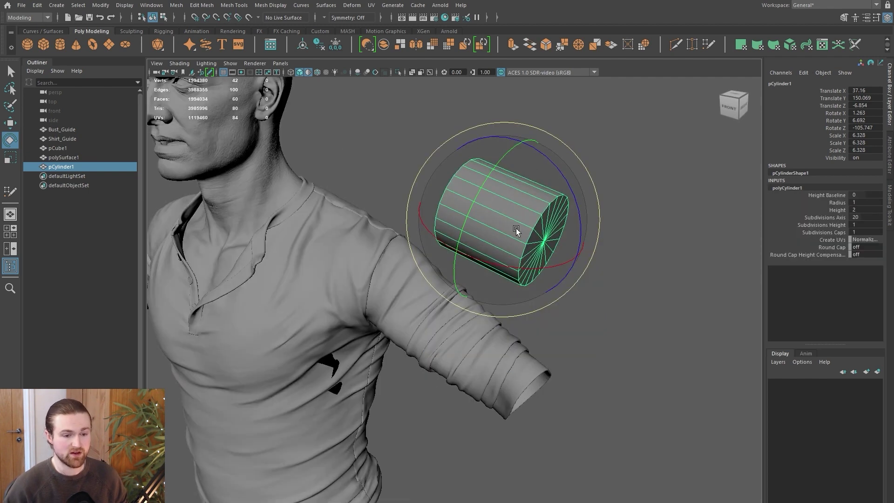
# Step: Set the Subdivisions Axis of the cylinder near the shirt sleeve to 8
pyautogui.keyDown('alt'); pyautogui.moveTo(539, 294); pyautogui.dragTo(490, 306); pyautogui.keyUp('alt')
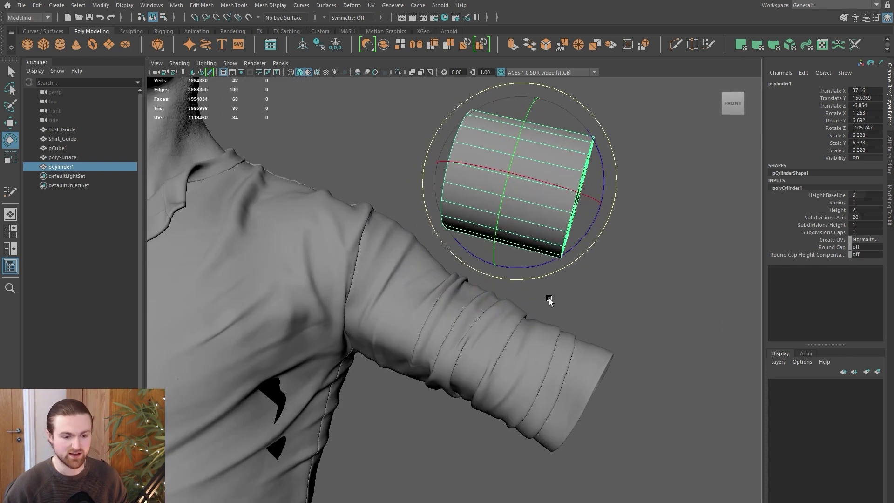
pyautogui.keyDown('alt'); pyautogui.moveTo(588, 275); pyautogui.dragTo(579, 207); pyautogui.keyUp('alt')
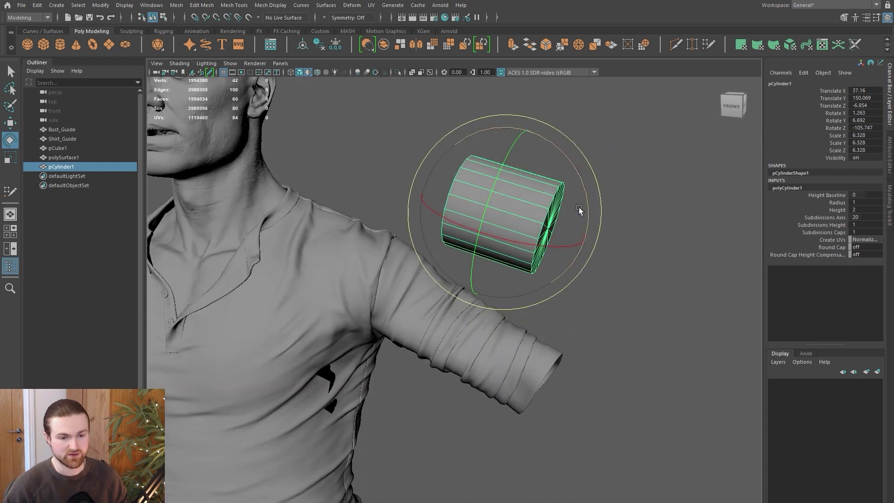
pyautogui.click(824, 218)
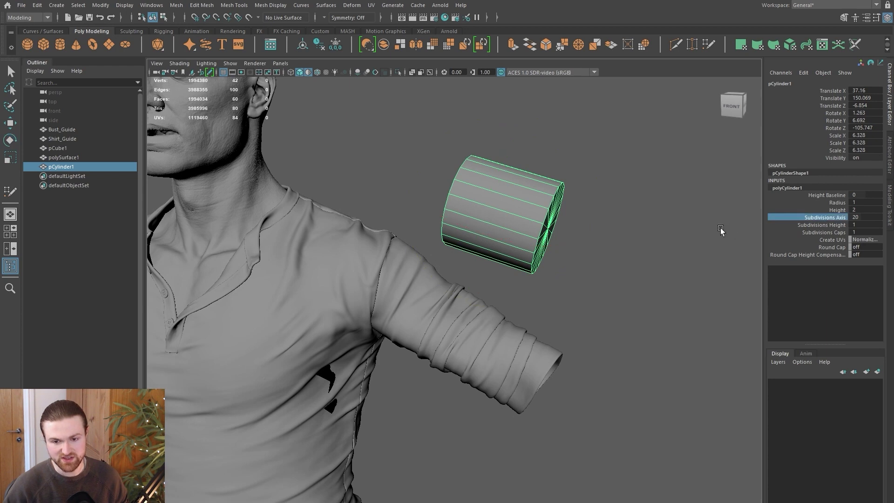
pyautogui.moveTo(697, 230); pyautogui.dragTo(643, 231, button='middle')
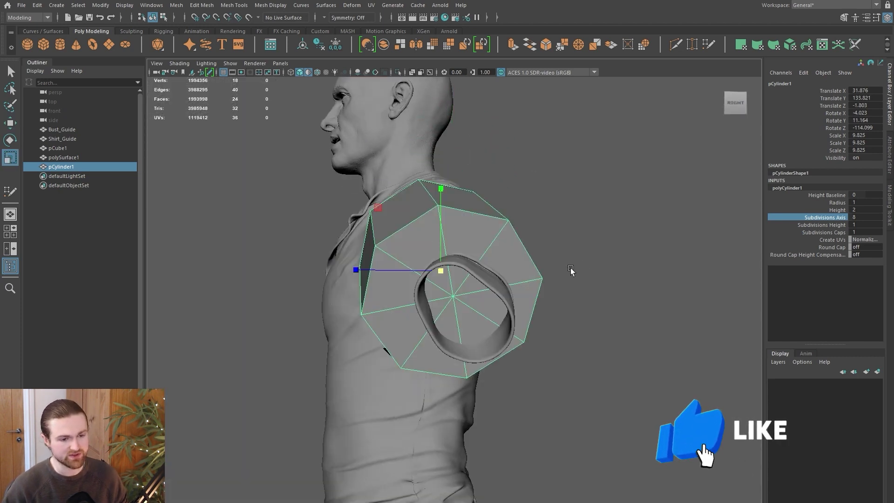
# Step: Rotate the cylinder so its axis lines up with the shirt sleeve
pyautogui.keyDown('alt'); pyautogui.moveTo(573, 270); pyautogui.dragTo(473, 235); pyautogui.keyUp('alt')
pyautogui.press('e')
pyautogui.moveTo(458, 194); pyautogui.dragTo(461, 265)
# Step: Select the faces of the cylinder's end caps and delete them, leaving an open tube around the sleeve
pyautogui.press('w')
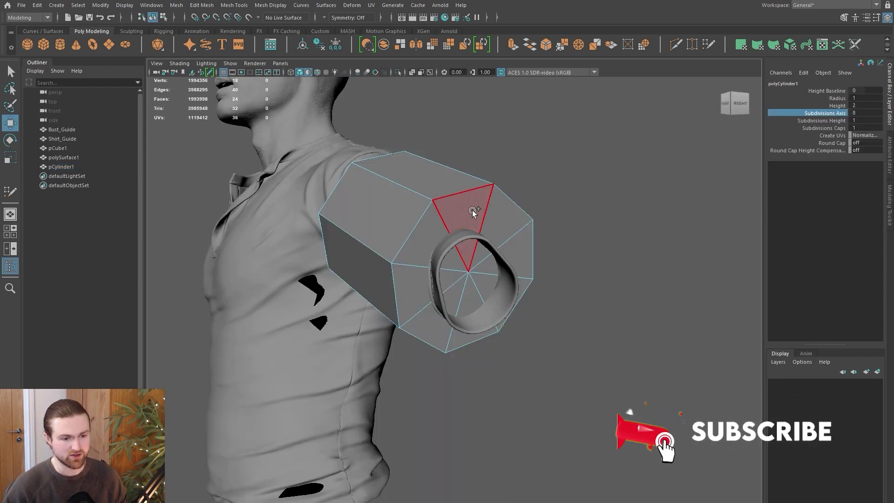
pyautogui.moveTo(471, 210)
pyautogui.mouseDown()
pyautogui.moveTo(424, 250)
pyautogui.moveTo(493, 281)
pyautogui.moveTo(482, 226)
pyautogui.mouseUp()
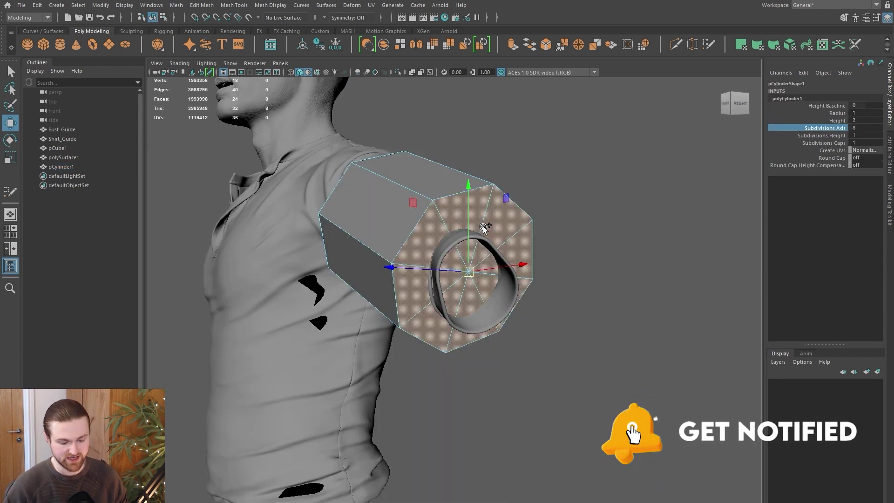
pyautogui.press('Delete')
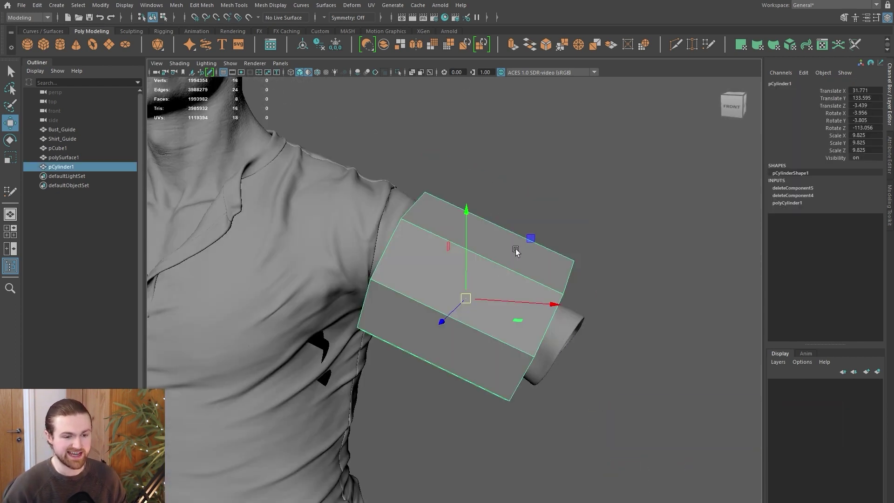
# Step: Give the cylinder's lambert2 material slight transparency and a dark red colour so the sleeve shows through
pyautogui.rightClick(512, 272)
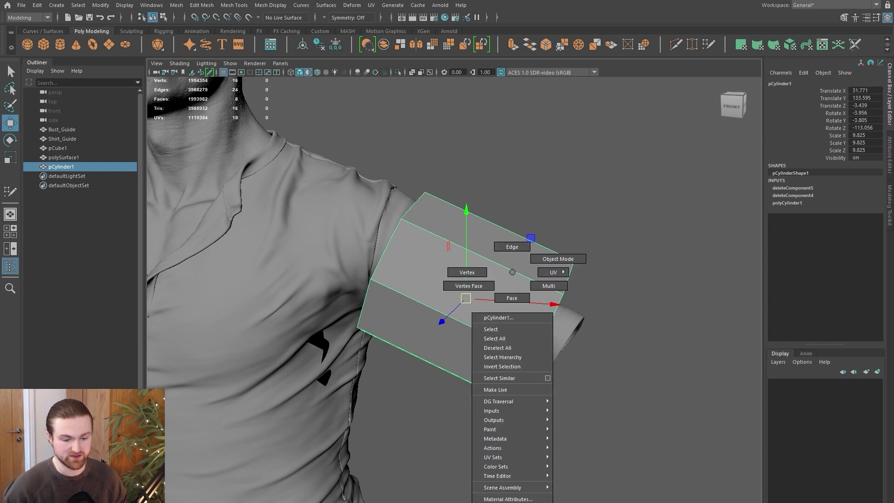
pyautogui.moveTo(512, 272); pyautogui.dragTo(509, 502, button='right')
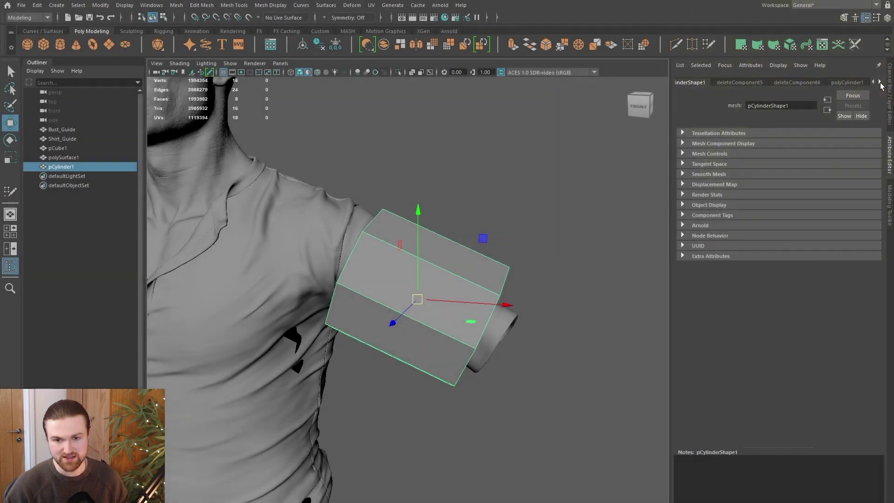
pyautogui.click(879, 82)
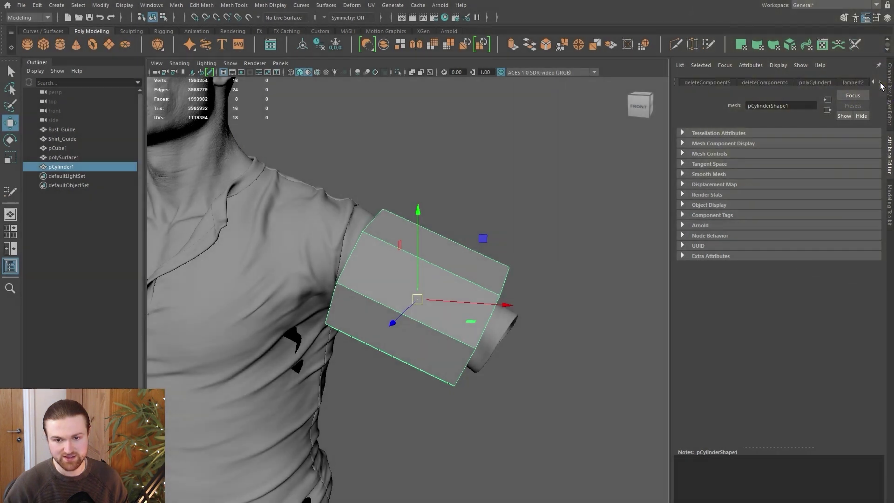
pyautogui.click(853, 82)
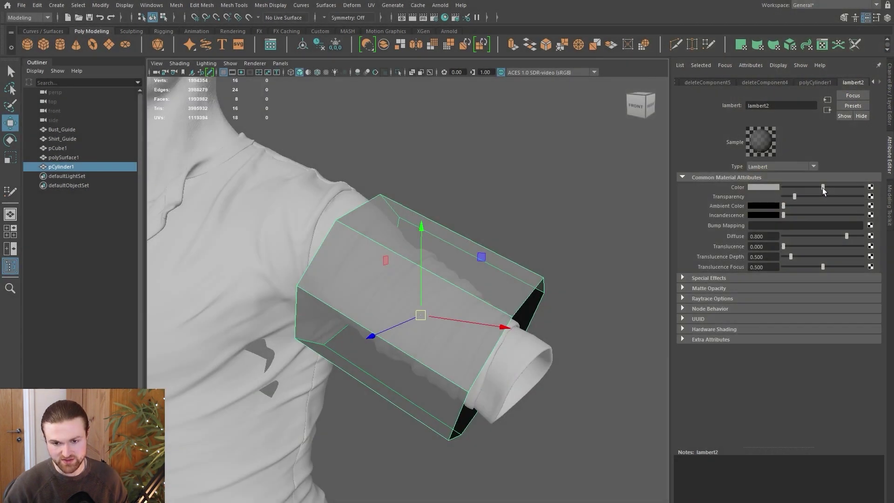
pyautogui.moveTo(793, 199); pyautogui.dragTo(789, 200)
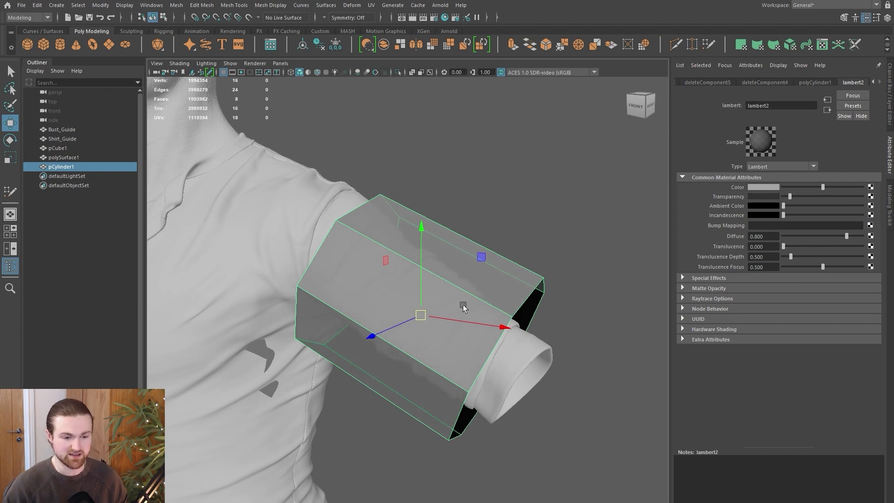
pyautogui.click(361, 215)
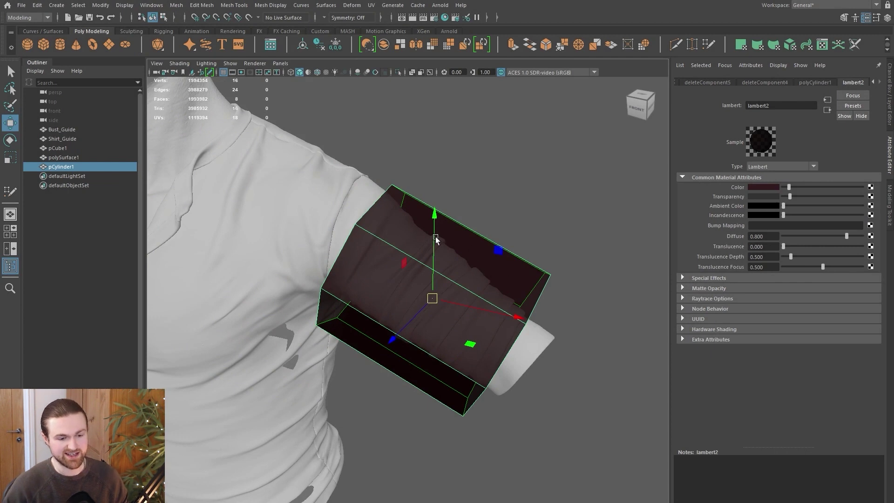
pyautogui.keyDown('alt'); pyautogui.moveTo(511, 300); pyautogui.dragTo(473, 293); pyautogui.keyUp('alt')
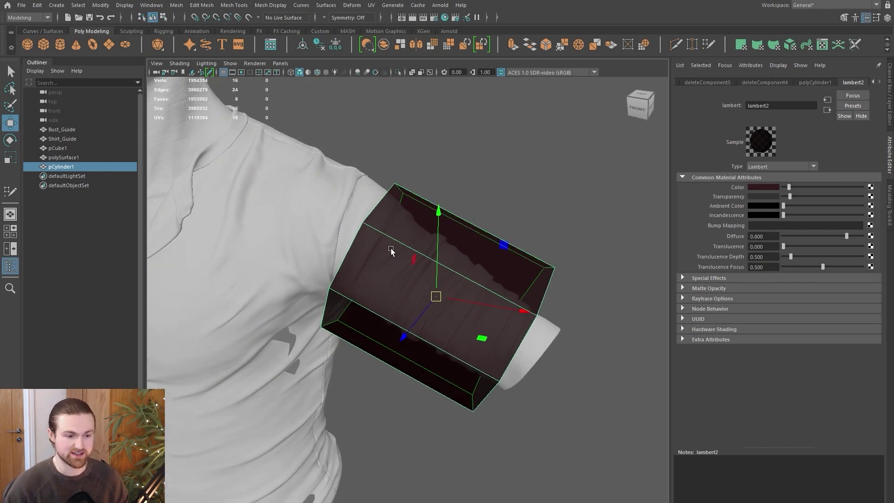
pyautogui.keyDown('alt'); pyautogui.moveTo(373, 230); pyautogui.dragTo(442, 270); pyautogui.keyUp('alt')
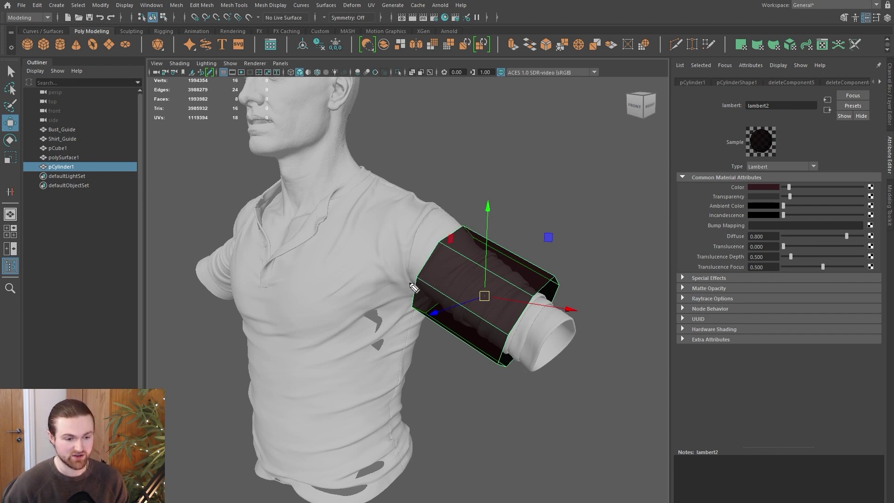
pyautogui.moveTo(442, 211); pyautogui.dragTo(402, 193)
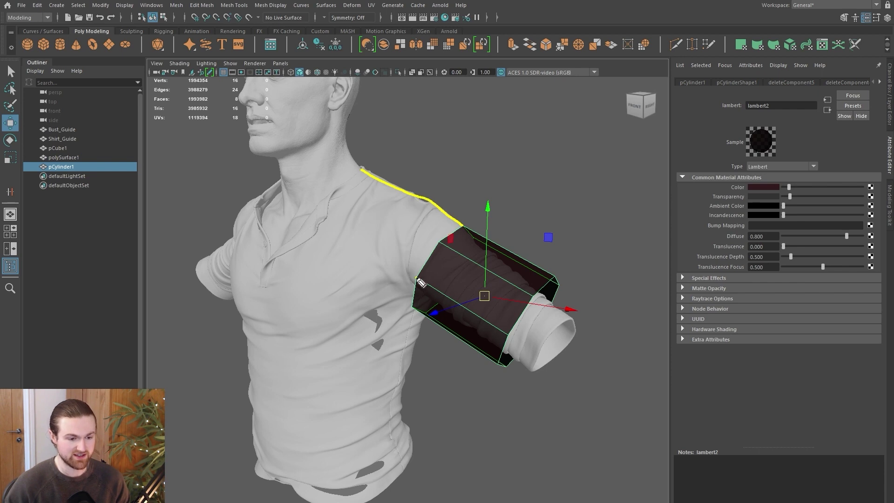
pyautogui.moveTo(408, 278); pyautogui.dragTo(263, 285)
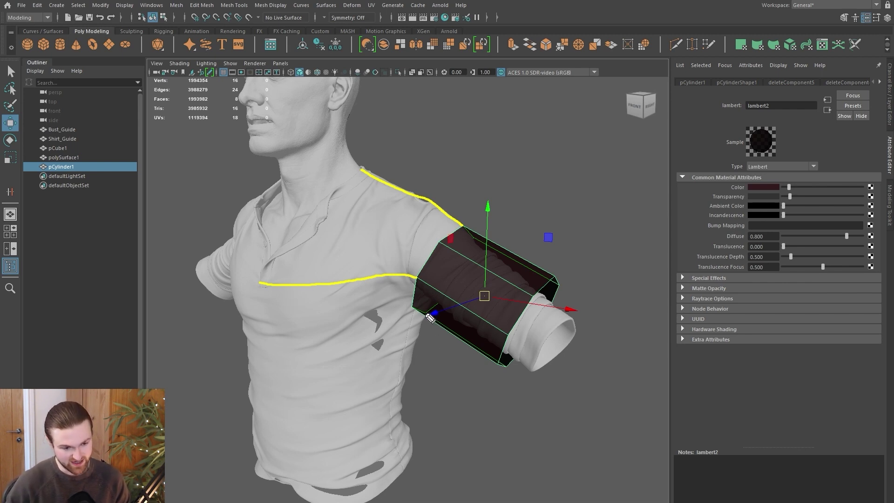
pyautogui.moveTo(417, 335)
pyautogui.mouseDown()
pyautogui.moveTo(399, 397)
pyautogui.moveTo(403, 465)
pyautogui.mouseUp()
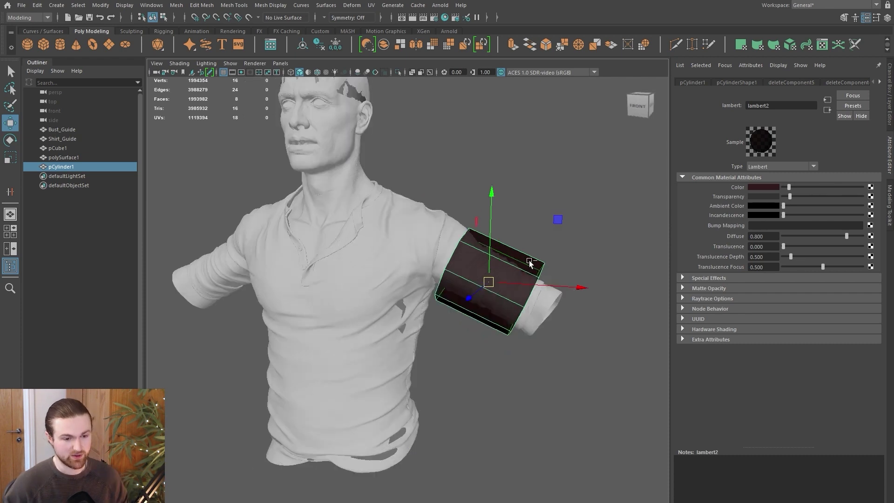
# Step: Duplicate the sleeve cylinder and place the copy upright around the torso, centred on the body and scaled to 12.974
pyautogui.hotkey('ctrl', 'd')
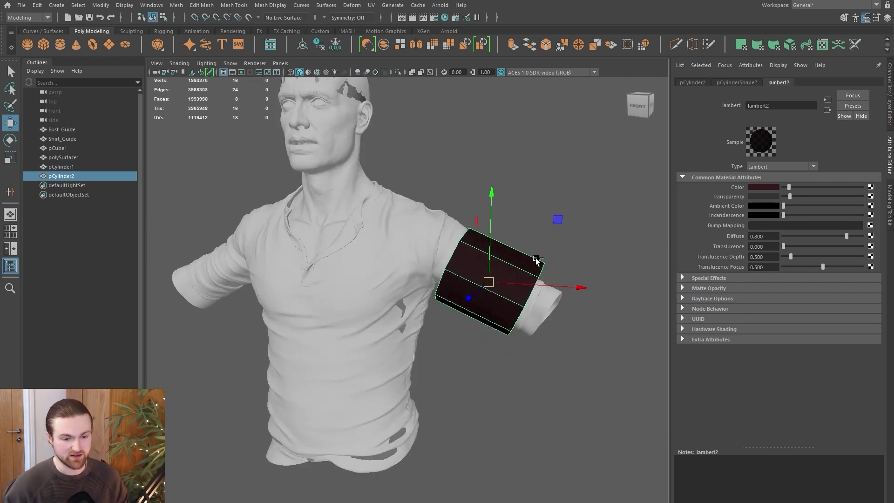
pyautogui.moveTo(542, 240); pyautogui.dragTo(419, 334, button='middle')
pyautogui.press('e')
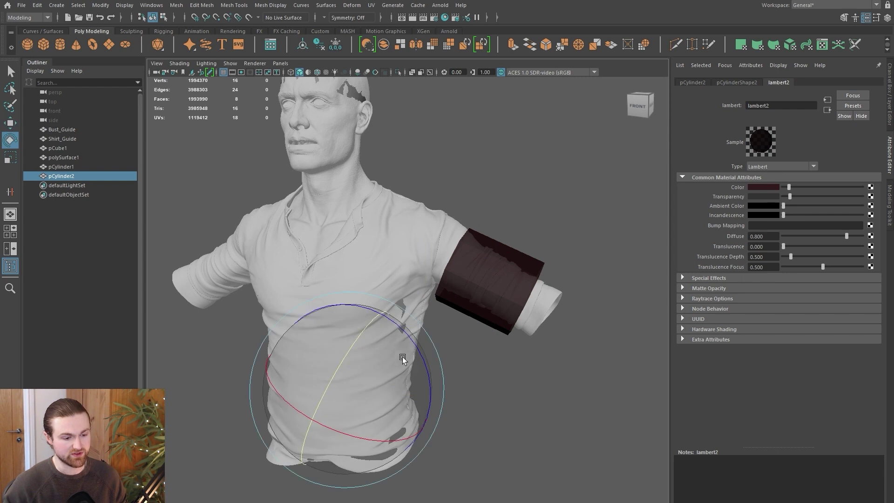
pyautogui.moveTo(382, 368); pyautogui.dragTo(353, 358)
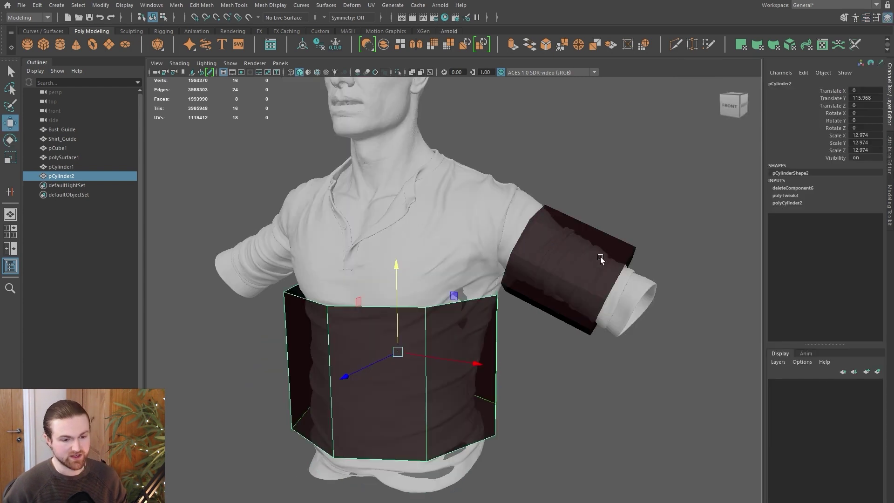
# Step: Select the sleeve and torso cylinders together and examine how their open edges and sides line up below the armpit
pyautogui.click(599, 257)
pyautogui.keyDown('shift'); pyautogui.click(444, 381); pyautogui.keyUp('shift')
pyautogui.keyDown('alt'); pyautogui.moveTo(521, 370); pyautogui.dragTo(405, 291); pyautogui.keyUp('alt')
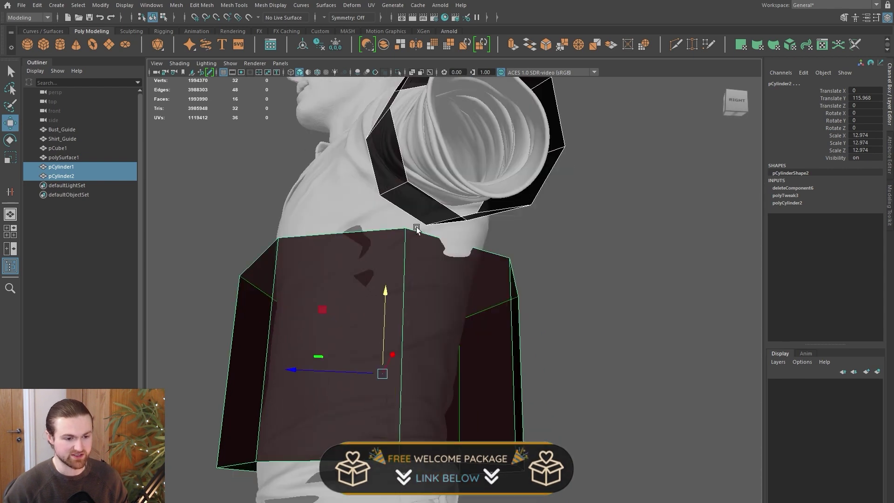
pyautogui.keyDown('alt'); pyautogui.moveTo(413, 253); pyautogui.dragTo(450, 238); pyautogui.keyUp('alt')
pyautogui.keyDown('alt'); pyautogui.moveTo(402, 321); pyautogui.dragTo(407, 361); pyautogui.keyUp('alt')
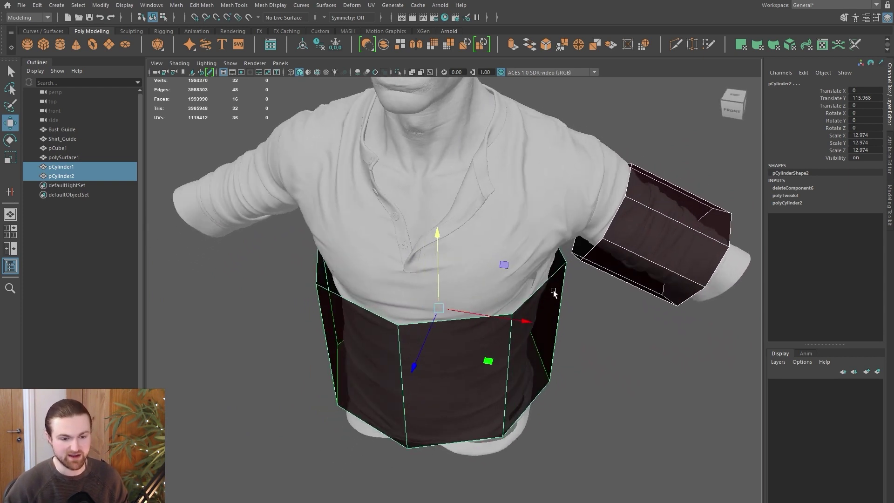
pyautogui.keyDown('alt'); pyautogui.moveTo(406, 329); pyautogui.dragTo(427, 317); pyautogui.keyUp('alt')
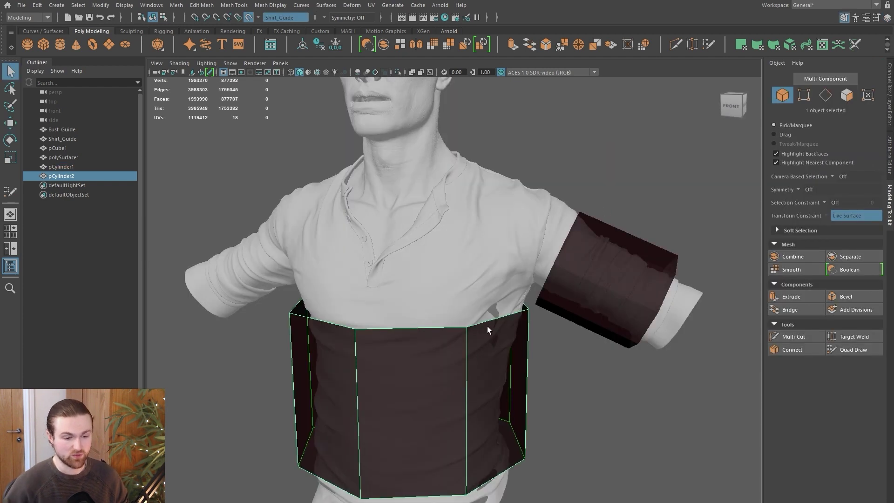
# Step: With Shirt_Guide live, use Quad Draw with Object X symmetry to relax the torso cylinder onto the shirt's surface
pyautogui.keyDown('alt'); pyautogui.moveTo(504, 342); pyautogui.dragTo(427, 347); pyautogui.keyUp('alt')
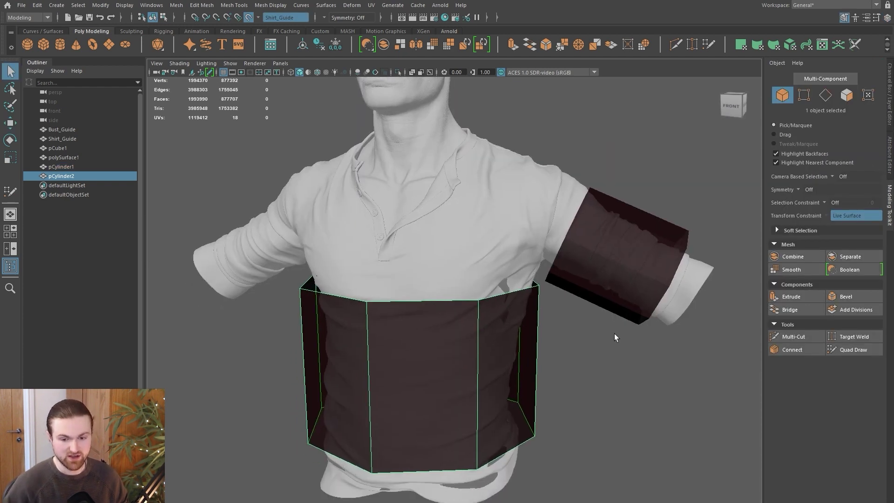
pyautogui.click(854, 350)
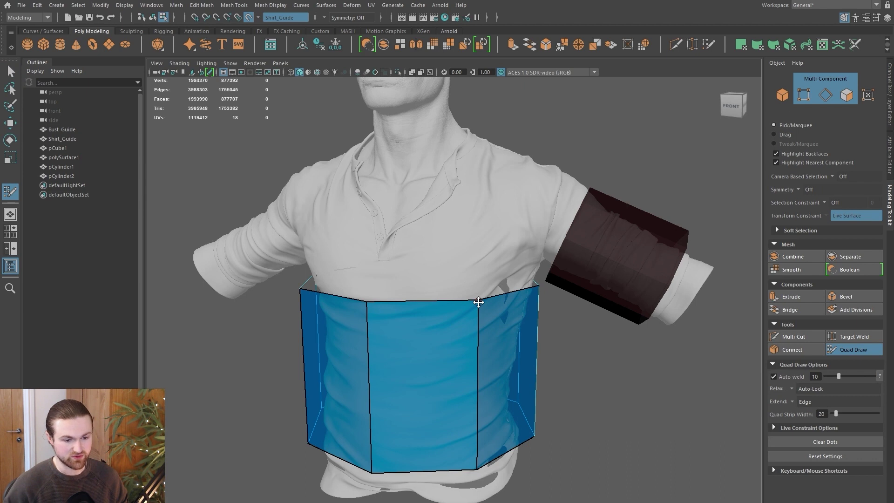
pyautogui.click(790, 192)
pyautogui.moveTo(458, 335)
pyautogui.keyDown('alt'); pyautogui.mouseDown()
pyautogui.moveTo(390, 256)
pyautogui.moveTo(440, 293)
pyautogui.moveTo(461, 455)
pyautogui.moveTo(455, 446)
pyautogui.mouseUp(); pyautogui.keyUp('alt')
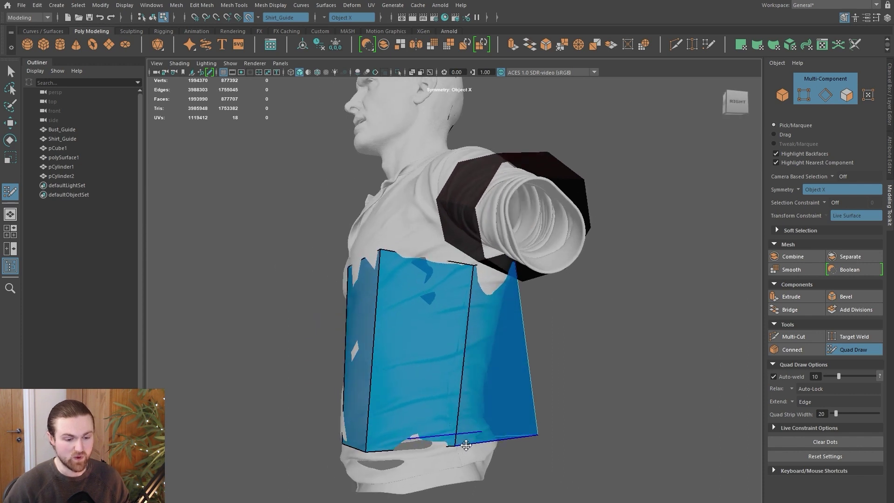
pyautogui.keyDown('alt'); pyautogui.moveTo(479, 342); pyautogui.dragTo(457, 367); pyautogui.keyUp('alt')
pyautogui.keyDown('alt'); pyautogui.moveTo(457, 367); pyautogui.dragTo(423, 337, button='middle'); pyautogui.keyUp('alt')
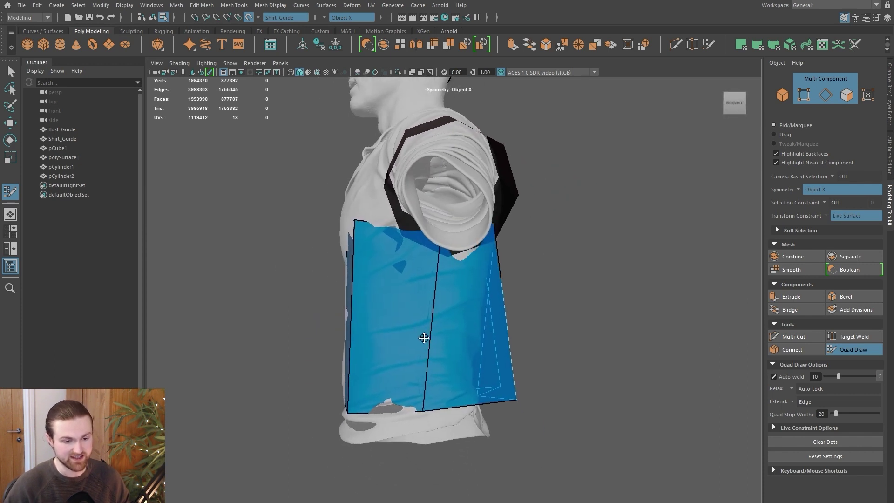
pyautogui.scroll(3, 423, 337)
pyautogui.keyDown('alt'); pyautogui.moveTo(423, 337); pyautogui.dragTo(455, 326); pyautogui.keyUp('alt')
pyautogui.moveTo(437, 279)
pyautogui.keyDown('alt'); pyautogui.mouseDown()
pyautogui.moveTo(460, 281)
pyautogui.moveTo(460, 261)
pyautogui.mouseUp(); pyautogui.keyUp('alt')
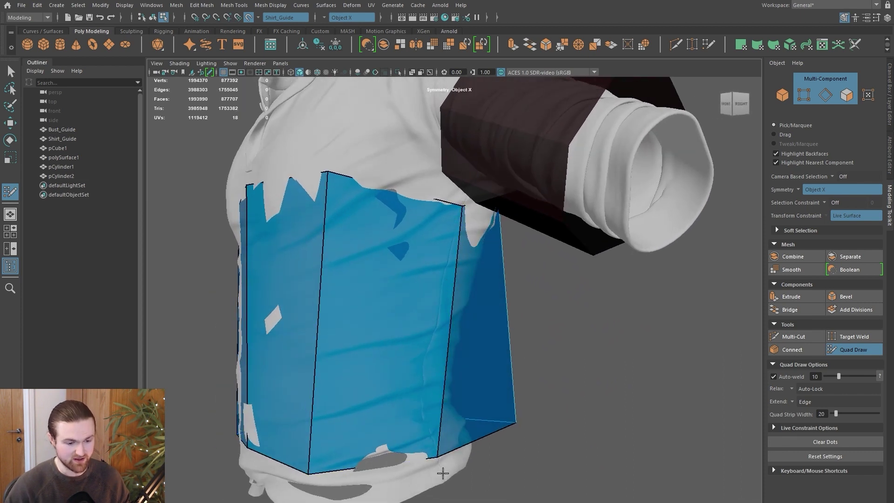
pyautogui.moveTo(429, 449)
pyautogui.keyDown('alt'); pyautogui.mouseDown()
pyautogui.moveTo(418, 405)
pyautogui.moveTo(491, 239)
pyautogui.mouseUp(); pyautogui.keyUp('alt')
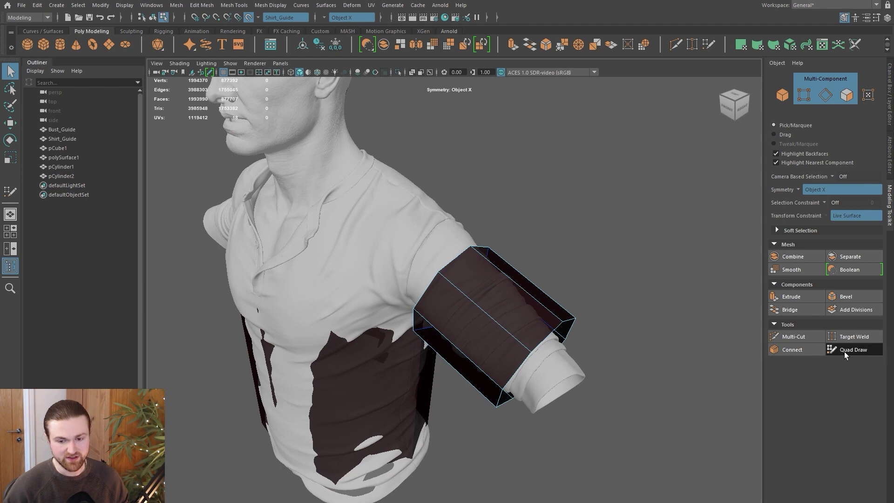
# Step: Apply Quad Draw to the sleeve cylinder and relax its end vertices towards the shirt sleeve
pyautogui.click(845, 351)
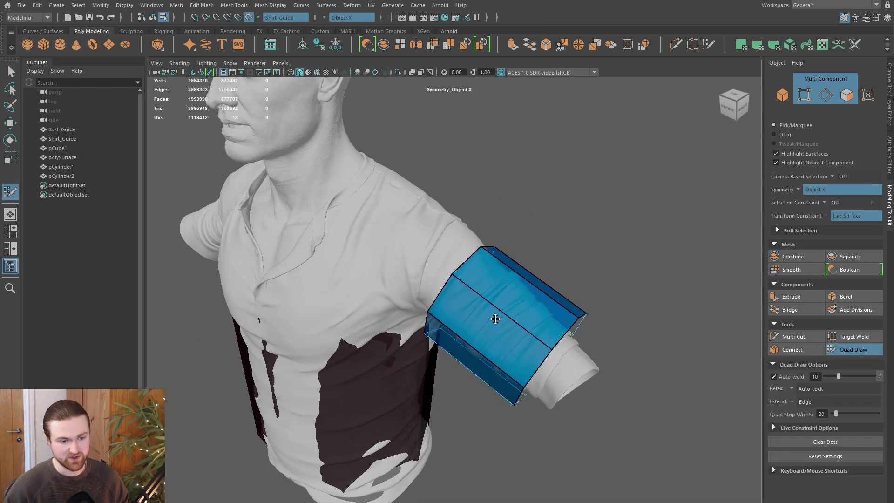
pyautogui.keyDown('alt'); pyautogui.moveTo(495, 319); pyautogui.dragTo(509, 327); pyautogui.keyUp('alt')
pyautogui.moveTo(464, 275)
pyautogui.keyDown('shift'); pyautogui.mouseDown()
pyautogui.moveTo(473, 261)
pyautogui.moveTo(523, 269)
pyautogui.moveTo(560, 349)
pyautogui.mouseUp(); pyautogui.keyUp('shift')
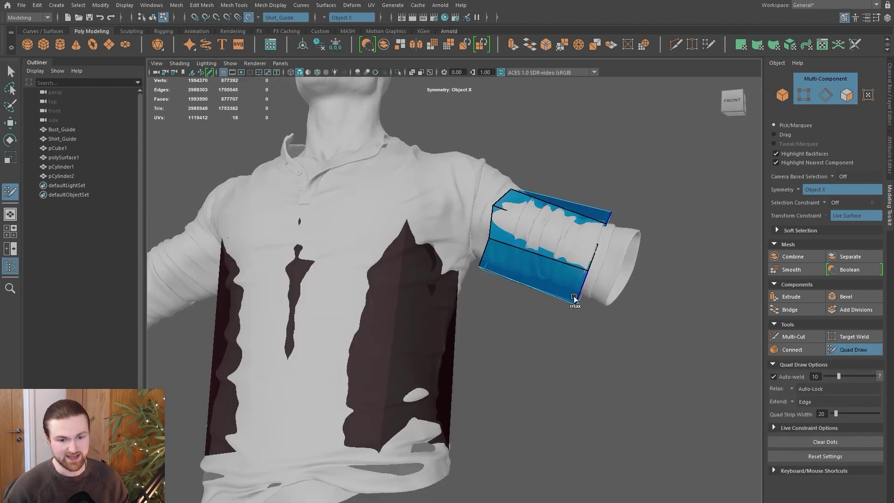
pyautogui.moveTo(576, 303)
pyautogui.keyDown('shift'); pyautogui.mouseDown()
pyautogui.moveTo(574, 323)
pyautogui.moveTo(454, 365)
pyautogui.mouseUp(); pyautogui.keyUp('shift')
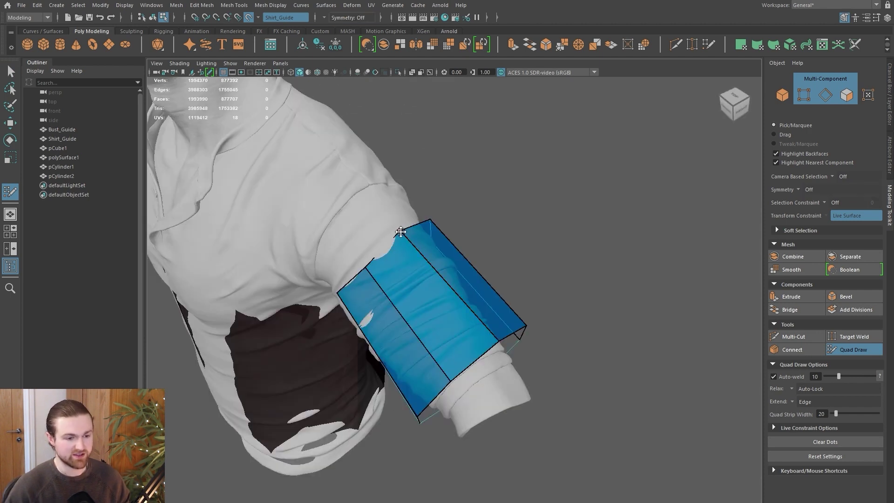
# Step: Move the sleeve cylinder's end vertices towards the shoulder seam and cuff, then settle the whole tube onto the sleeve surface
pyautogui.moveTo(401, 231); pyautogui.dragTo(364, 193)
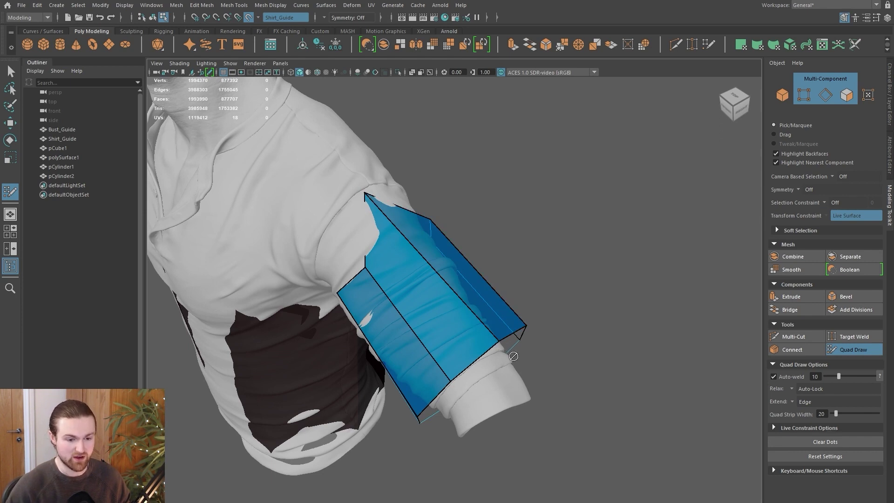
pyautogui.moveTo(499, 341); pyautogui.dragTo(494, 412)
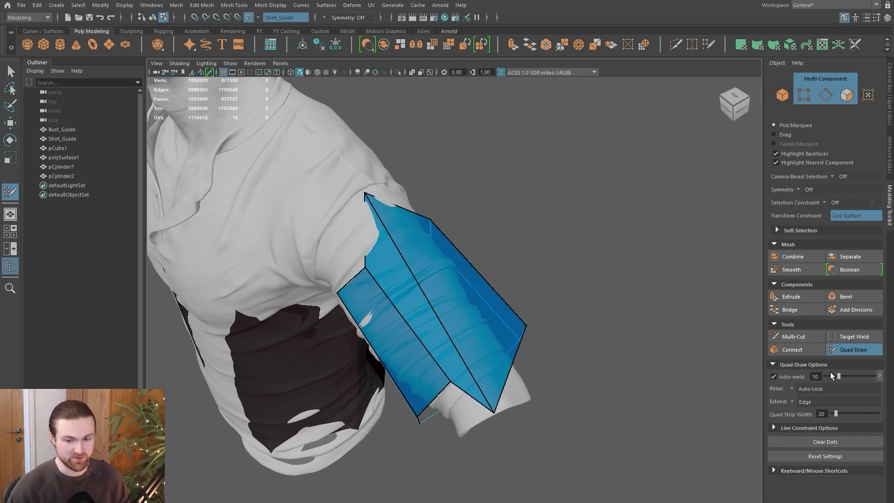
pyautogui.keyDown('alt'); pyautogui.moveTo(569, 381); pyautogui.dragTo(558, 219); pyautogui.keyUp('alt')
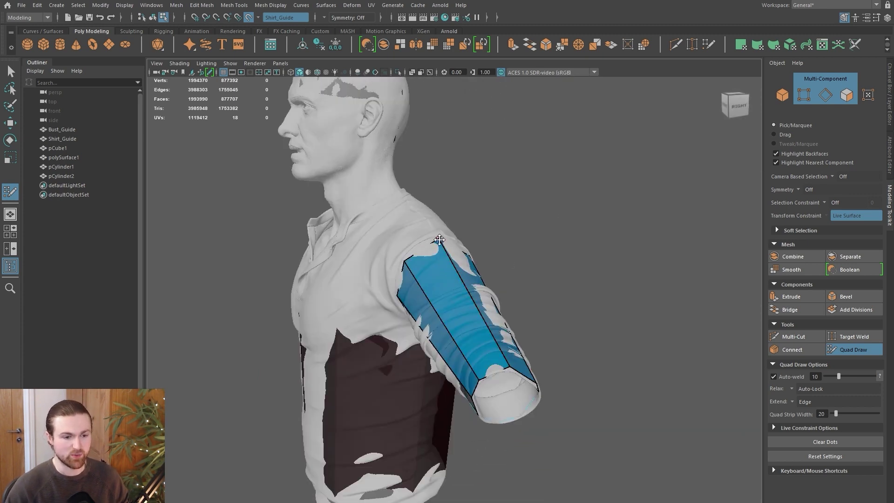
pyautogui.moveTo(448, 261)
pyautogui.keyDown('alt'); pyautogui.mouseDown()
pyautogui.moveTo(371, 307)
pyautogui.moveTo(498, 288)
pyautogui.moveTo(547, 234)
pyautogui.mouseUp(); pyautogui.keyUp('alt')
# Step: Select the fitted sleeve and torso cylinders and combine them into one mesh
pyautogui.press('q')
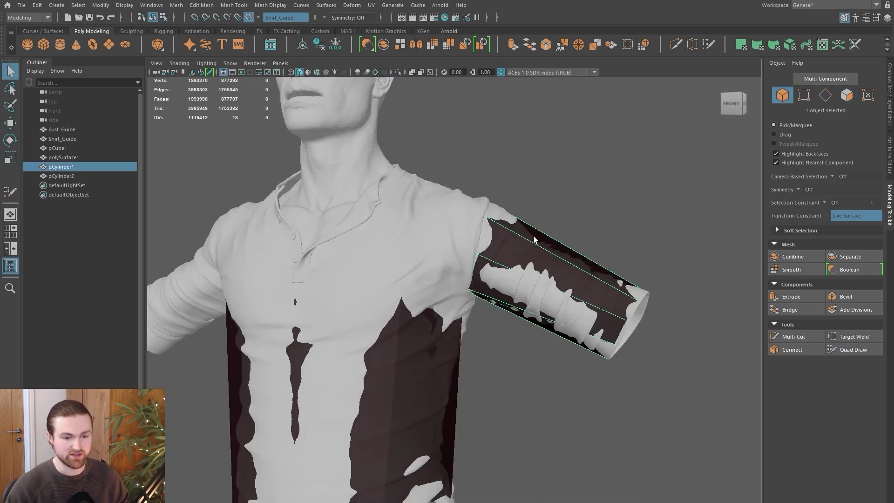
pyautogui.keyDown('shift'); pyautogui.click(434, 406); pyautogui.keyUp('shift')
pyautogui.keyDown('alt'); pyautogui.moveTo(516, 360); pyautogui.dragTo(529, 297); pyautogui.keyUp('alt')
pyautogui.keyDown('shift'); pyautogui.moveTo(522, 261); pyautogui.dragTo(500, 459, button='right'); pyautogui.keyUp('shift')
pyautogui.keyDown('alt'); pyautogui.moveTo(501, 453); pyautogui.dragTo(513, 274); pyautogui.keyUp('alt')
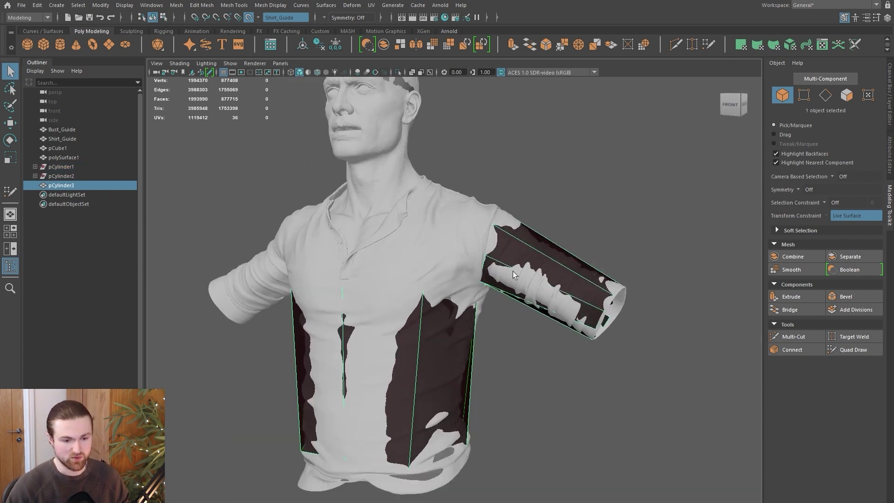
# Step: Insert three horizontal edge loops around the torso part of the combined mesh with Quad Draw
pyautogui.click(852, 350)
pyautogui.keyDown('alt'); pyautogui.moveTo(605, 275); pyautogui.dragTo(501, 276); pyautogui.keyUp('alt')
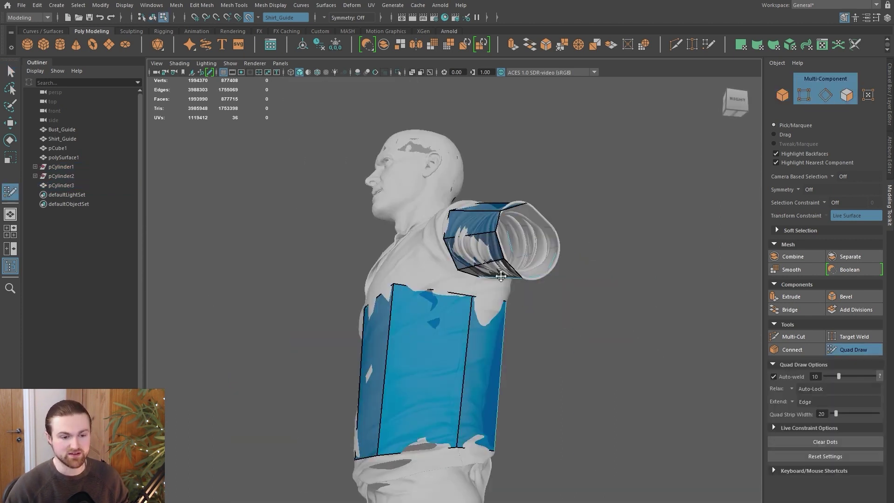
pyautogui.moveTo(455, 303)
pyautogui.keyDown('alt'); pyautogui.mouseDown()
pyautogui.moveTo(465, 259)
pyautogui.moveTo(493, 228)
pyautogui.mouseUp(); pyautogui.keyUp('alt')
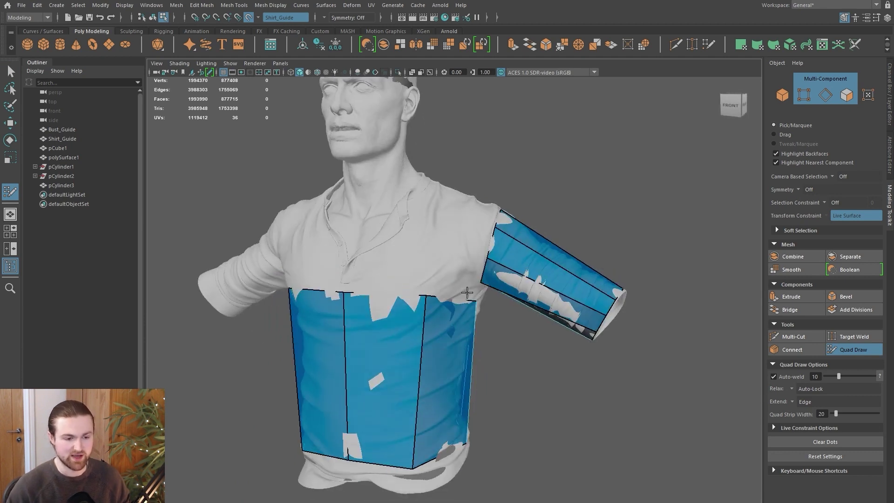
pyautogui.keyDown('alt'); pyautogui.moveTo(467, 292); pyautogui.dragTo(480, 284, button='middle'); pyautogui.keyUp('alt')
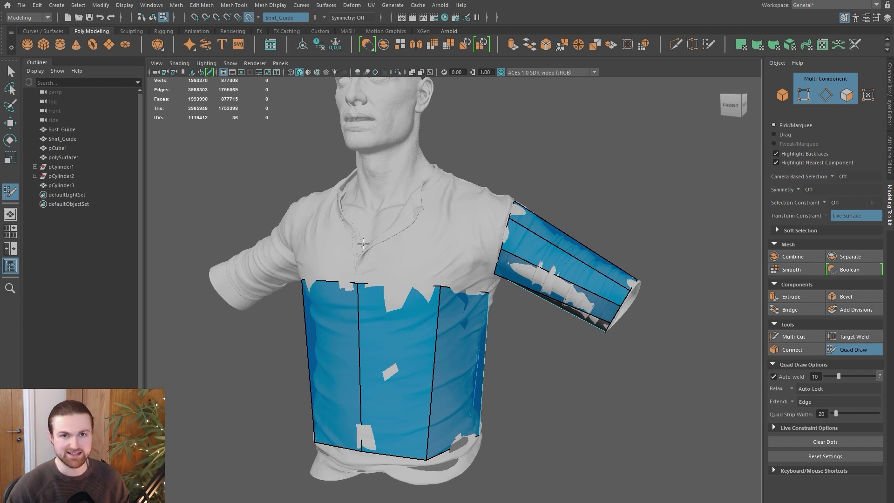
pyautogui.scroll(3, 454, 305)
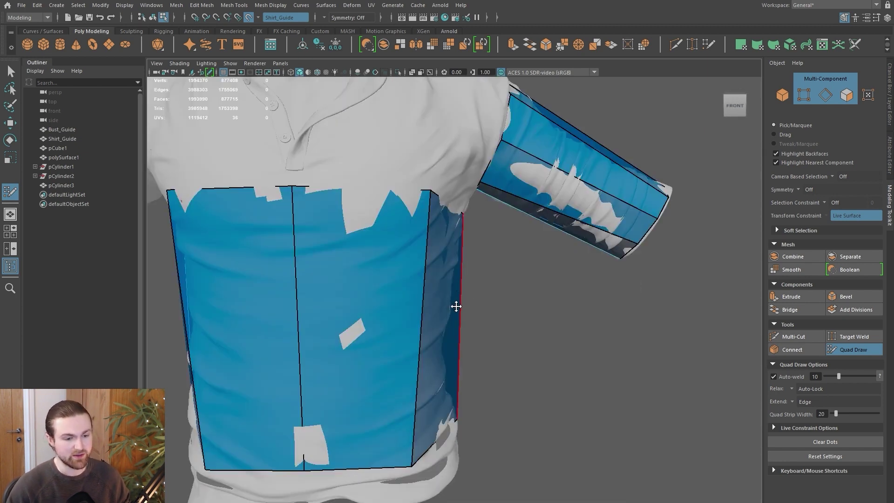
pyautogui.scroll(-3, 455, 305)
pyautogui.keyDown('ctrl'); pyautogui.click(456, 280); pyautogui.keyUp('ctrl')
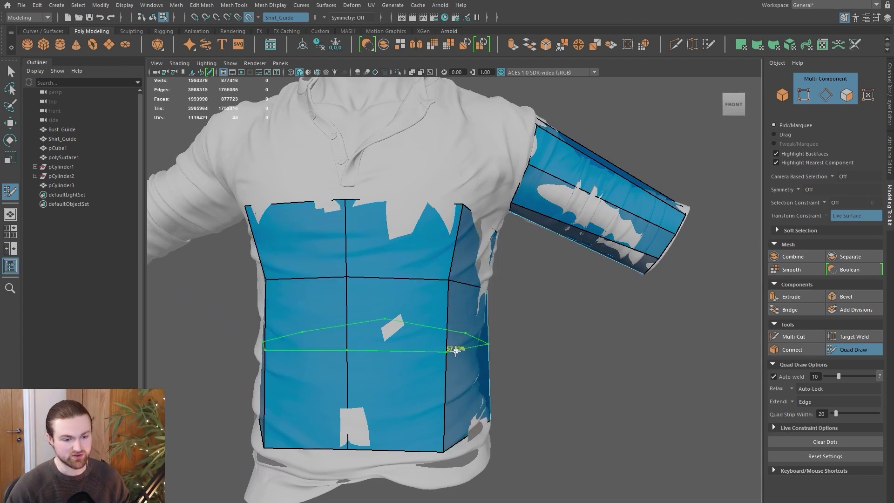
pyautogui.keyDown('ctrl'); pyautogui.click(455, 351); pyautogui.keyUp('ctrl')
pyautogui.keyDown('ctrl'); pyautogui.click(451, 398); pyautogui.keyUp('ctrl')
# Step: Insert four edge loops around the sleeve part of the combined mesh, spaced from shoulder to cuff
pyautogui.keyDown('alt'); pyautogui.moveTo(588, 289); pyautogui.dragTo(523, 378, button='middle'); pyautogui.keyUp('alt')
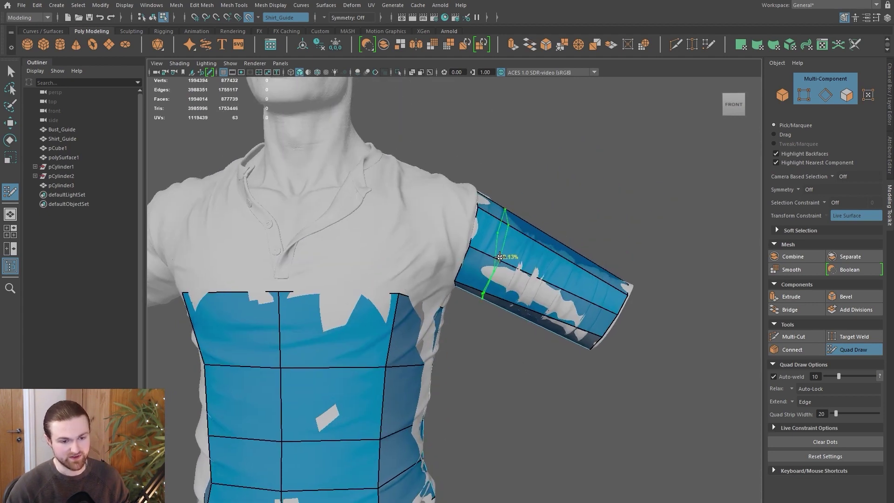
pyautogui.keyDown('ctrl'); pyautogui.click(500, 257); pyautogui.keyUp('ctrl')
pyautogui.keyDown('ctrl'); pyautogui.click(570, 262); pyautogui.keyUp('ctrl')
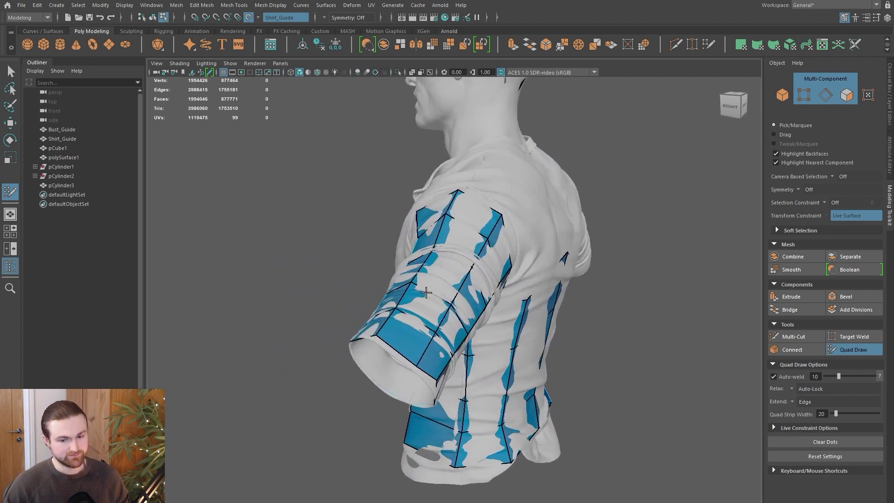
pyautogui.keyDown('alt'); pyautogui.moveTo(426, 293); pyautogui.dragTo(526, 284); pyautogui.keyUp('alt')
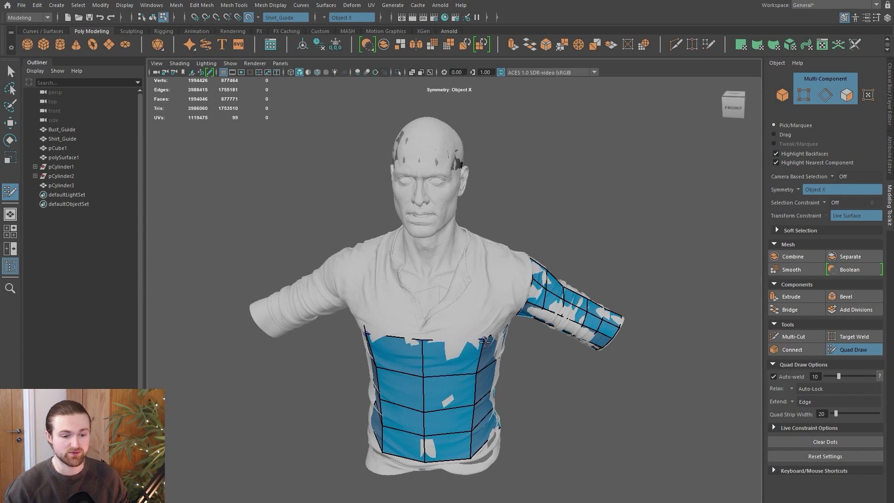
# Step: With Object X symmetry on, nudge the torso vertices along the vertical edge beside the front centre line into an even column
pyautogui.keyDown('alt'); pyautogui.moveTo(489, 347); pyautogui.dragTo(495, 363); pyautogui.keyUp('alt')
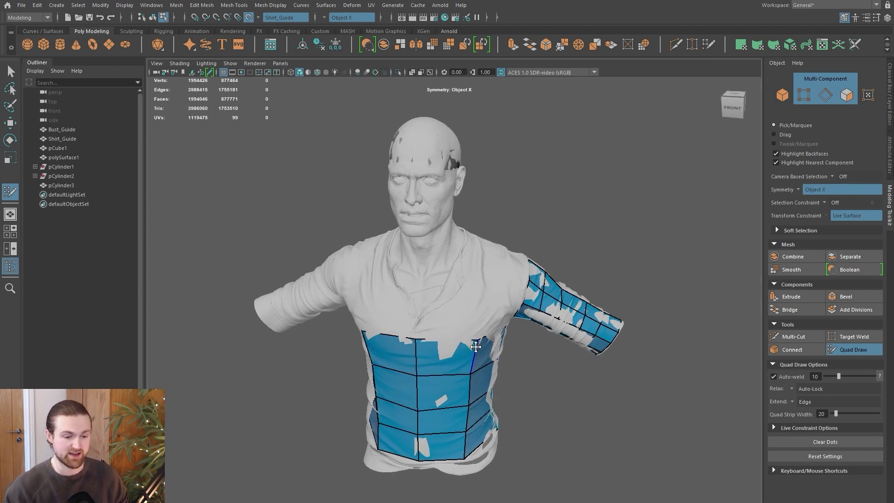
pyautogui.keyDown('alt'); pyautogui.moveTo(479, 351); pyautogui.dragTo(471, 360); pyautogui.keyUp('alt')
pyautogui.keyDown('alt'); pyautogui.moveTo(471, 361); pyautogui.dragTo(476, 347, button='middle'); pyautogui.keyUp('alt')
pyautogui.scroll(4, 477, 347)
pyautogui.keyDown('alt'); pyautogui.moveTo(477, 347); pyautogui.dragTo(442, 369); pyautogui.keyUp('alt')
pyautogui.scroll(4, 446, 321)
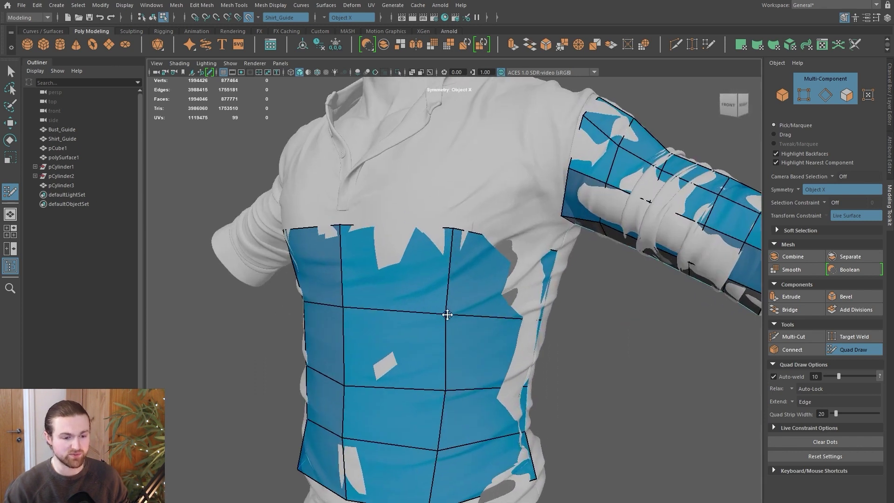
pyautogui.moveTo(447, 316); pyautogui.dragTo(444, 316)
pyautogui.moveTo(445, 389); pyautogui.dragTo(440, 394)
pyautogui.moveTo(437, 451); pyautogui.dragTo(442, 451)
pyautogui.moveTo(429, 500); pyautogui.dragTo(440, 488)
pyautogui.keyDown('alt'); pyautogui.moveTo(449, 310); pyautogui.dragTo(452, 373, button='middle'); pyautogui.keyUp('alt')
pyautogui.keyDown('alt'); pyautogui.moveTo(453, 373); pyautogui.dragTo(491, 376); pyautogui.keyUp('alt')
pyautogui.scroll(-3, 419, 332)
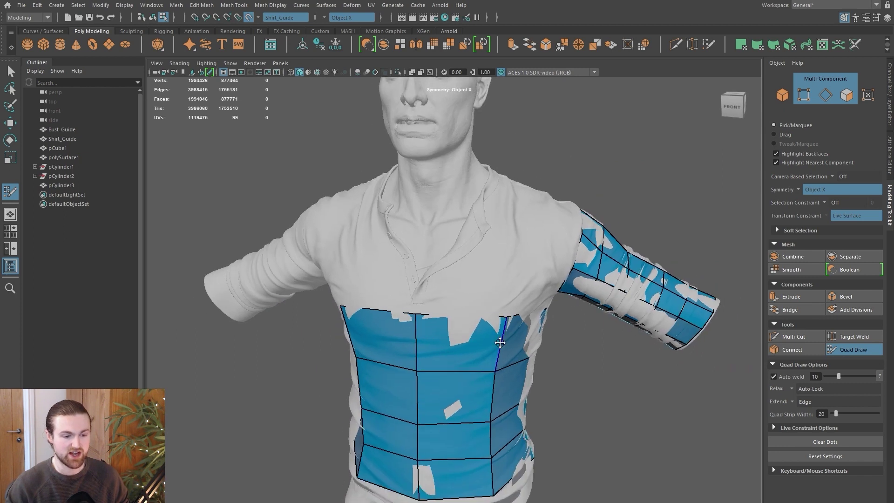
pyautogui.keyDown('alt'); pyautogui.moveTo(431, 348); pyautogui.dragTo(446, 353); pyautogui.keyUp('alt')
pyautogui.keyDown('alt'); pyautogui.moveTo(447, 354); pyautogui.dragTo(452, 310, button='middle'); pyautogui.keyUp('alt')
pyautogui.scroll(4, 451, 310)
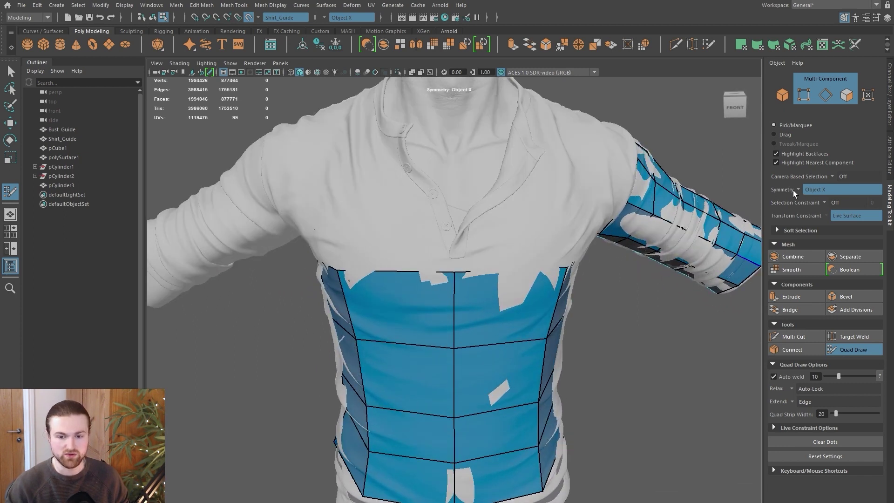
pyautogui.scroll(-3, 482, 294)
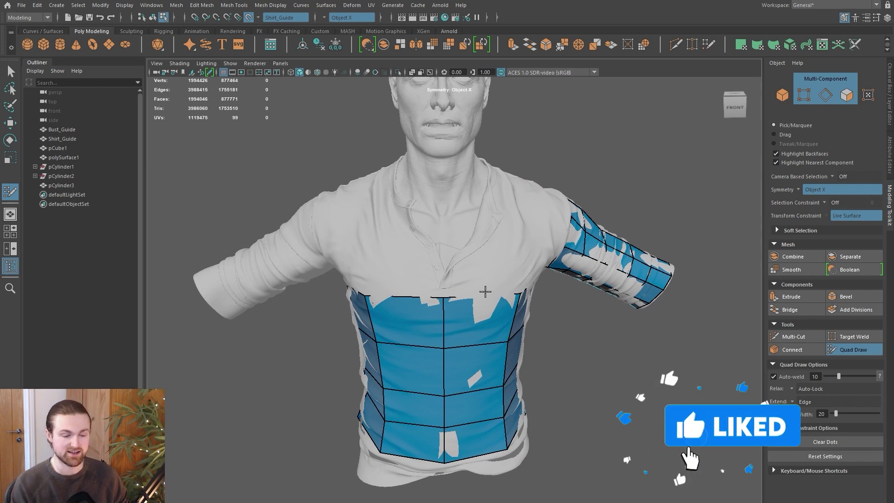
# Step: Nudge the torso's front vertices with Quad Draw to even out the spacing of the horizontal edge loops
pyautogui.scroll(5, 482, 298)
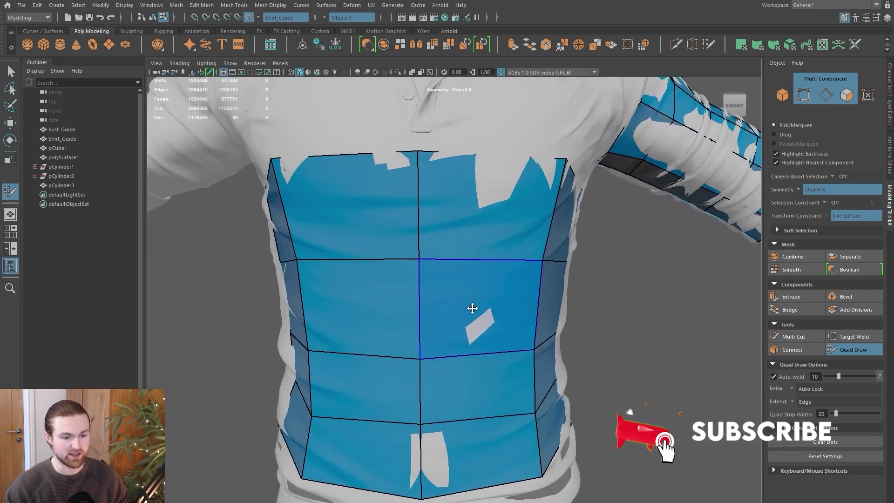
pyautogui.moveTo(493, 295)
pyautogui.mouseDown()
pyautogui.moveTo(500, 274)
pyautogui.moveTo(477, 310)
pyautogui.moveTo(489, 290)
pyautogui.mouseUp()
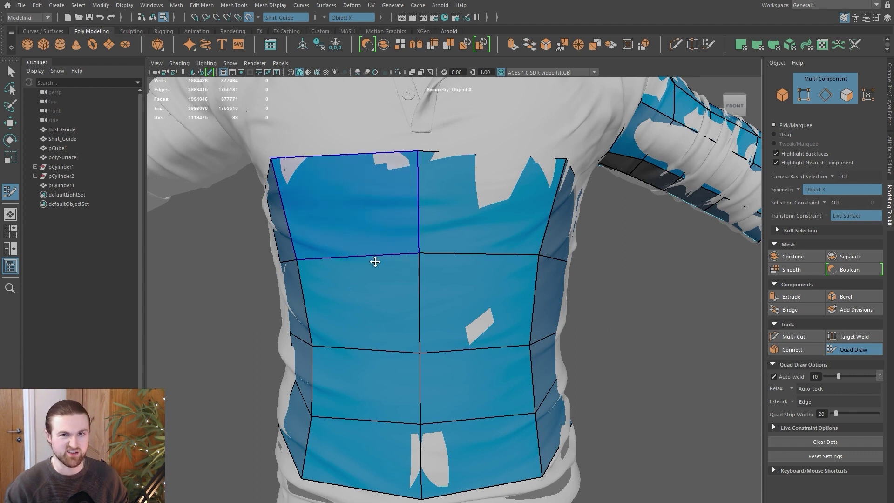
# Step: Isolate the combined mesh and delete the torso faces on the half opposite the sleeve
pyautogui.press('q')
pyautogui.hotkey('ctrl', '1')
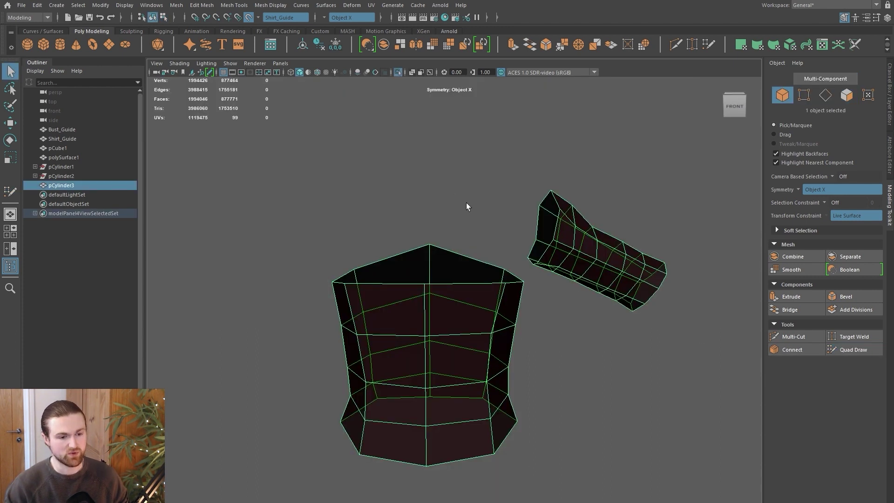
pyautogui.rightClick(475, 183)
pyautogui.click(475, 208)
pyautogui.moveTo(293, 180); pyautogui.dragTo(407, 438)
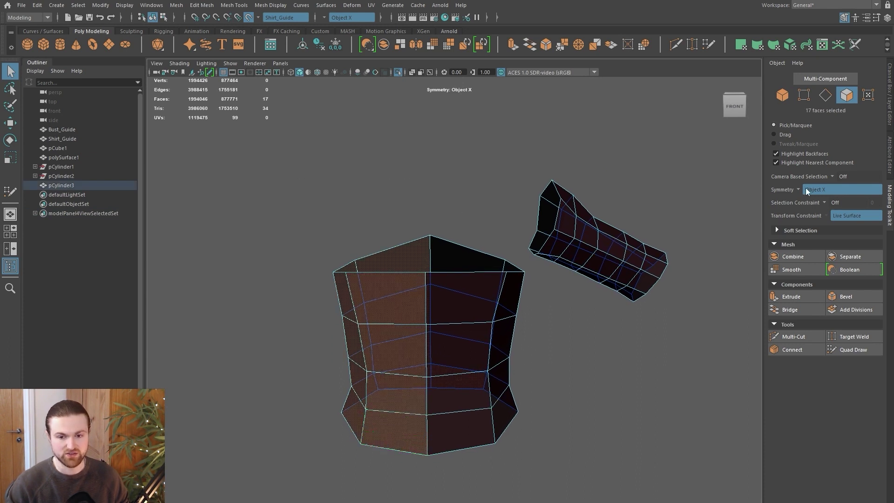
pyautogui.keyDown('alt'); pyautogui.moveTo(527, 295); pyautogui.dragTo(493, 289); pyautogui.keyUp('alt')
pyautogui.press('Delete')
# Step: Mirror the remaining half torso and sleeve to the other side and turn symmetry off
pyautogui.moveTo(517, 215); pyautogui.dragTo(541, 186, button='right')
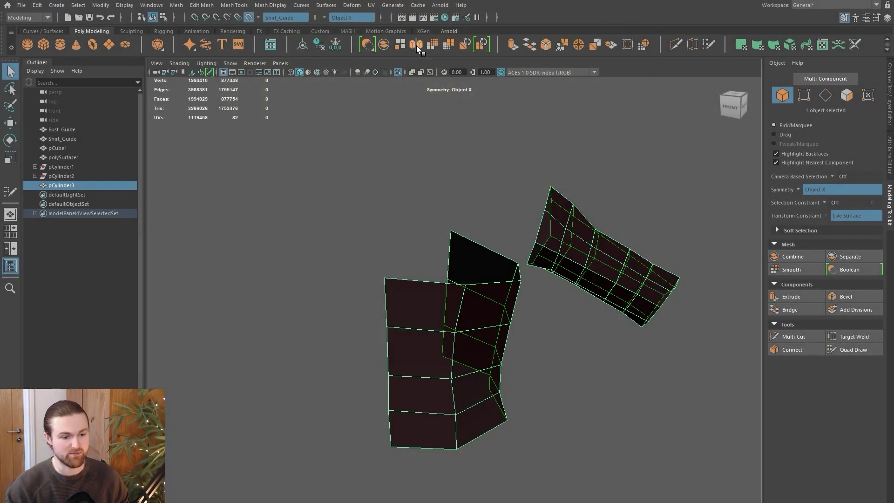
pyautogui.click(416, 45)
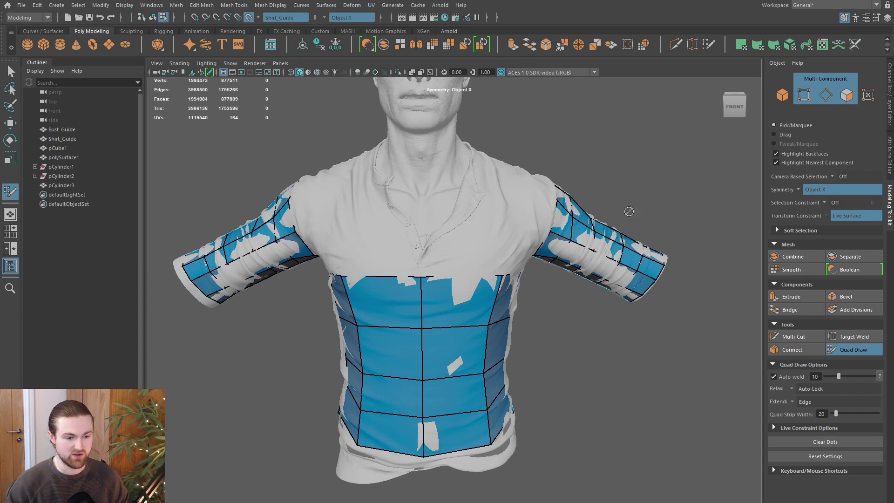
pyautogui.click(799, 190)
pyautogui.click(807, 196)
# Step: Draw a strip of faces along the shirt's button placket below the collar with Quad Draw
pyautogui.keyDown('alt'); pyautogui.moveTo(520, 377); pyautogui.dragTo(582, 275, button='middle'); pyautogui.keyUp('alt')
pyautogui.moveTo(419, 345); pyautogui.dragTo(419, 382)
pyautogui.keyDown('alt'); pyautogui.moveTo(585, 262); pyautogui.dragTo(596, 245); pyautogui.keyUp('alt')
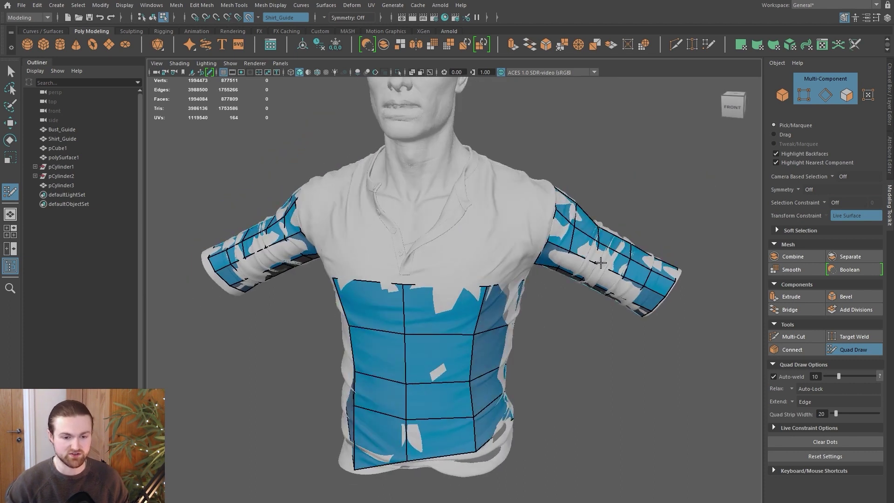
pyautogui.keyDown('alt'); pyautogui.moveTo(479, 294); pyautogui.dragTo(485, 287); pyautogui.keyUp('alt')
pyautogui.keyDown('alt'); pyautogui.moveTo(265, 280); pyautogui.dragTo(281, 327, button='middle'); pyautogui.keyUp('alt')
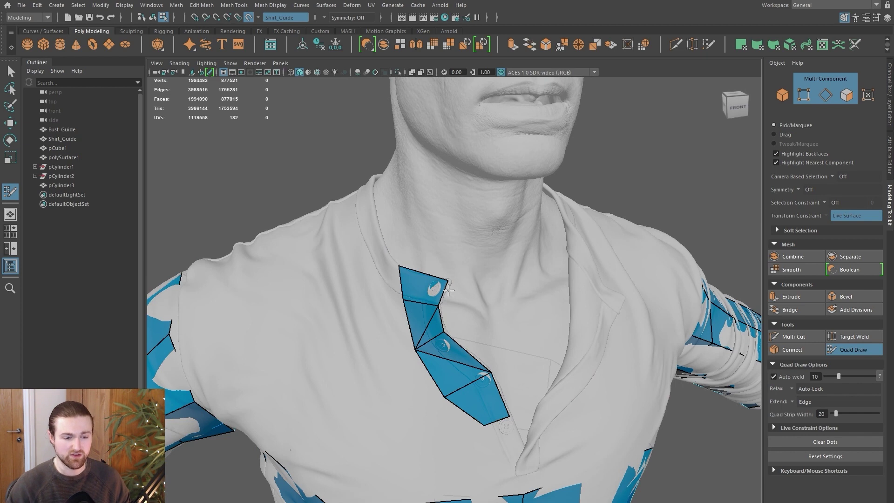
# Step: Move the strip's vertices off the button placket onto the shirt surface just beside it
pyautogui.scroll(3, 461, 312)
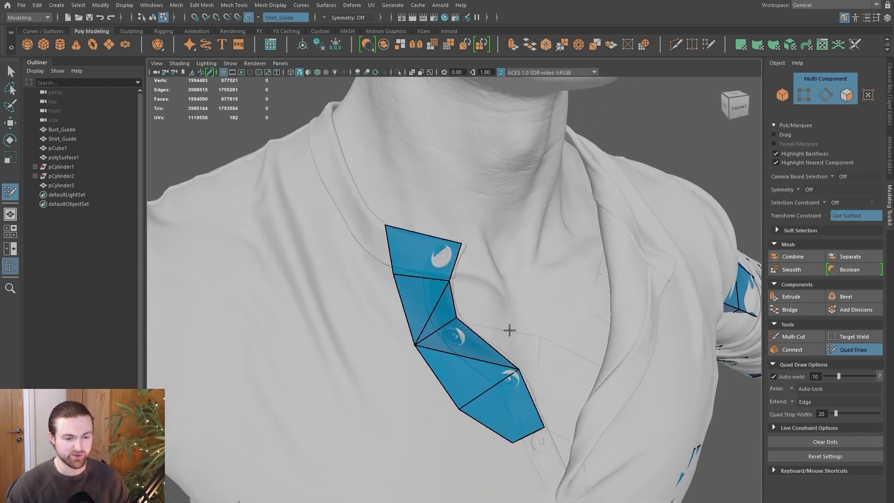
pyautogui.keyDown('alt'); pyautogui.moveTo(509, 330); pyautogui.dragTo(276, 273); pyautogui.keyUp('alt')
pyautogui.keyDown('alt'); pyautogui.moveTo(277, 311); pyautogui.dragTo(383, 269); pyautogui.keyUp('alt')
pyautogui.scroll(-2, 418, 312)
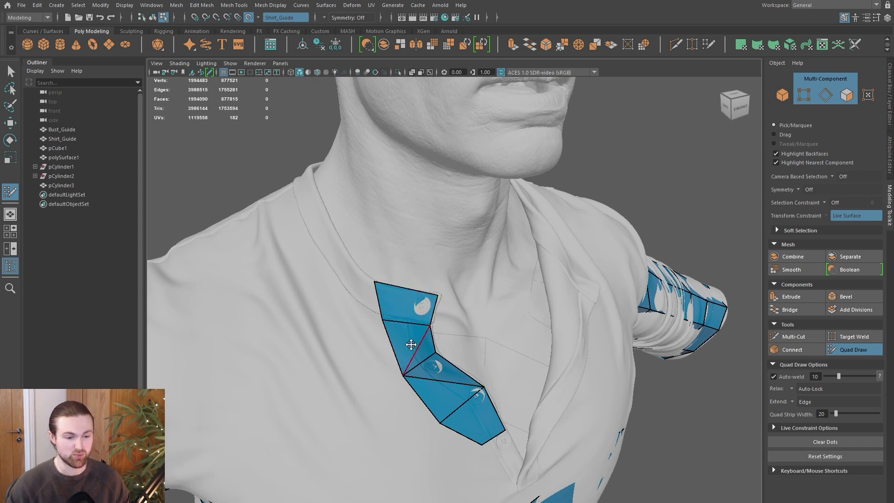
pyautogui.keyDown('alt'); pyautogui.moveTo(415, 309); pyautogui.dragTo(434, 369); pyautogui.keyUp('alt')
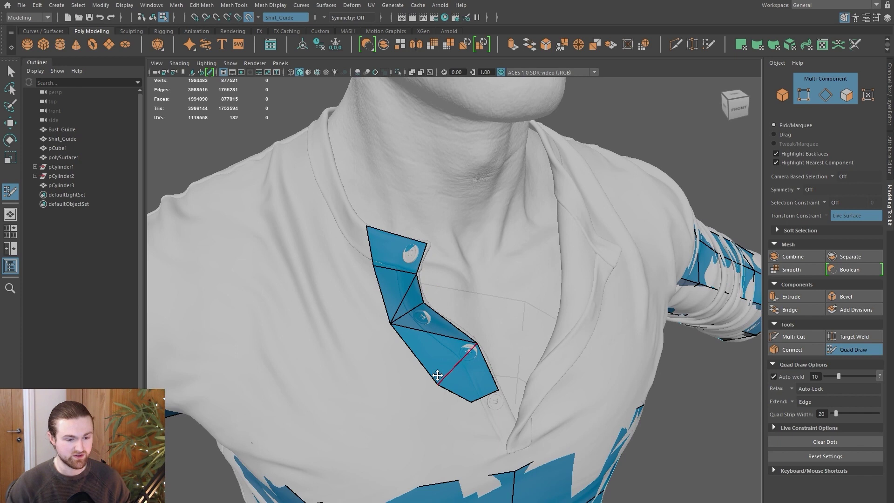
pyautogui.moveTo(471, 401); pyautogui.dragTo(457, 414)
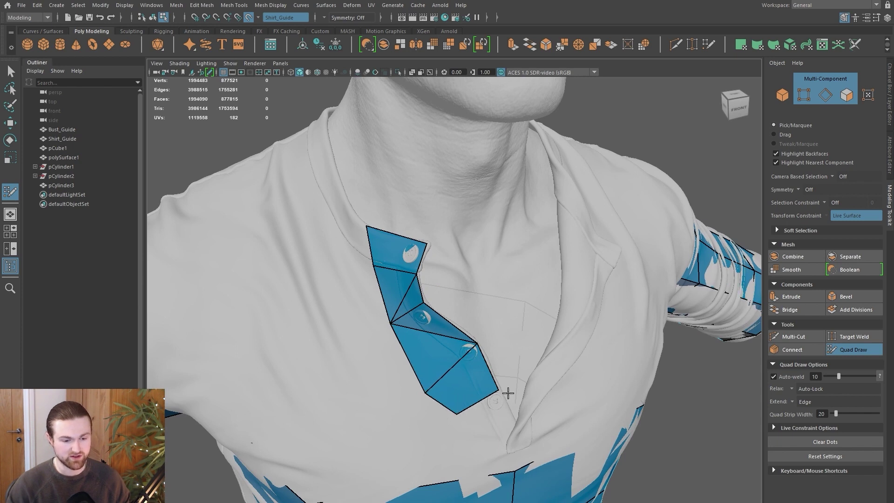
pyautogui.moveTo(498, 390); pyautogui.dragTo(483, 396)
pyautogui.moveTo(477, 344); pyautogui.dragTo(455, 349)
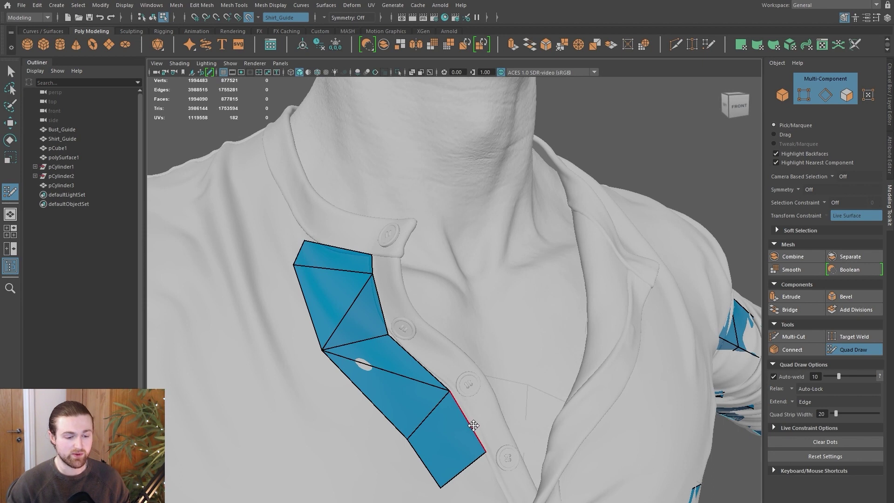
# Step: Extend the strip's border edges to cover the button placket and the end of the collar
pyautogui.moveTo(473, 425)
pyautogui.mouseDown()
pyautogui.moveTo(480, 401)
pyautogui.moveTo(413, 312)
pyautogui.moveTo(396, 259)
pyautogui.mouseUp()
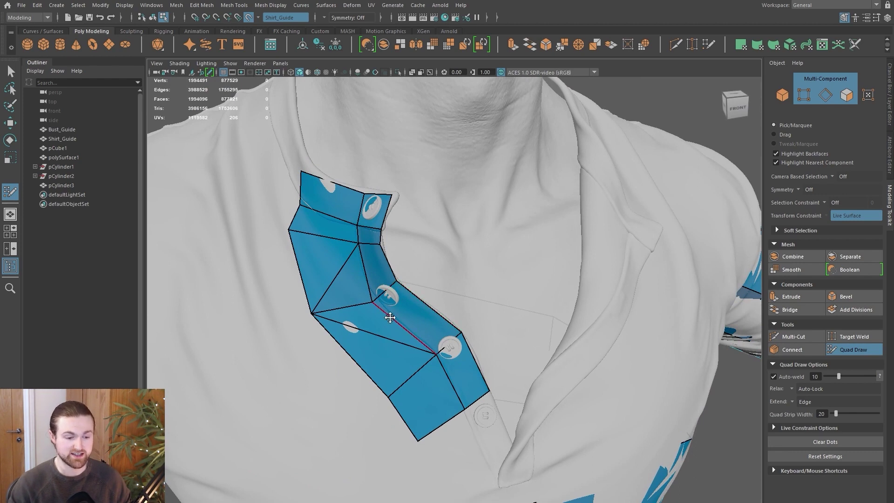
pyautogui.keyDown('alt'); pyautogui.moveTo(445, 355); pyautogui.dragTo(409, 331, button='middle'); pyautogui.keyUp('alt')
pyautogui.keyDown('alt'); pyautogui.moveTo(408, 331); pyautogui.dragTo(416, 344, button='right'); pyautogui.keyUp('alt')
pyautogui.moveTo(417, 322)
pyautogui.keyDown('alt'); pyautogui.mouseDown()
pyautogui.moveTo(428, 319)
pyautogui.moveTo(399, 335)
pyautogui.mouseUp(); pyautogui.keyUp('alt')
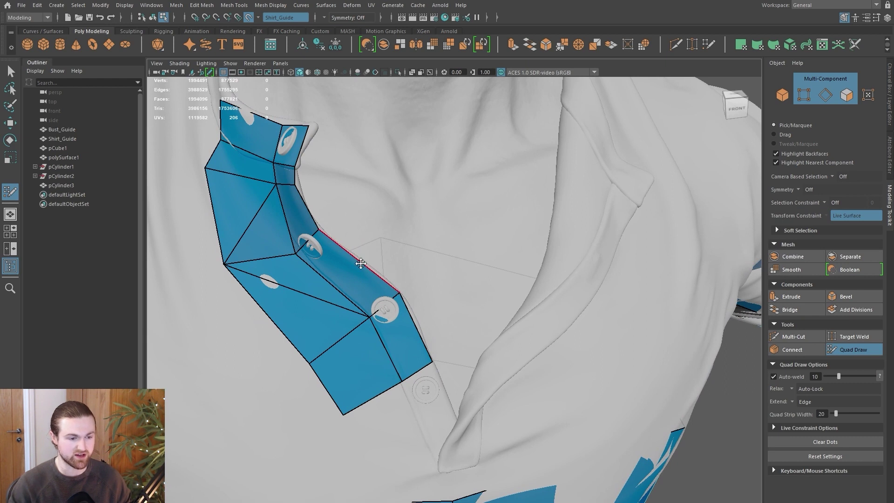
# Step: Try to insert an edge loop across the strip beside the third button and weld its ends into neighbouring vertices
pyautogui.keyDown('alt'); pyautogui.moveTo(396, 334); pyautogui.dragTo(435, 342, button='middle'); pyautogui.keyUp('alt')
pyautogui.keyDown('ctrl'); pyautogui.click(435, 343); pyautogui.keyUp('ctrl')
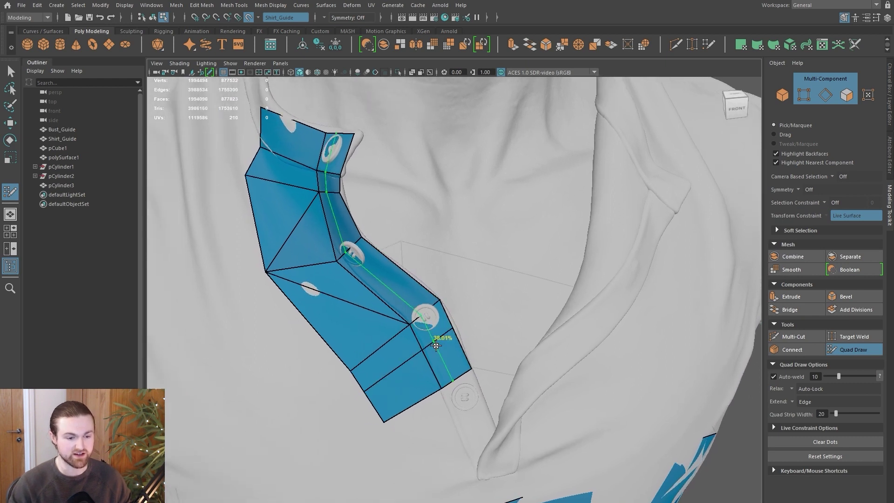
pyautogui.moveTo(364, 391); pyautogui.dragTo(351, 371)
pyautogui.moveTo(440, 299); pyautogui.dragTo(434, 292)
pyautogui.keyDown('ctrl'); pyautogui.keyDown('shift'); pyautogui.click(451, 326); pyautogui.keyUp('shift'); pyautogui.keyUp('ctrl')
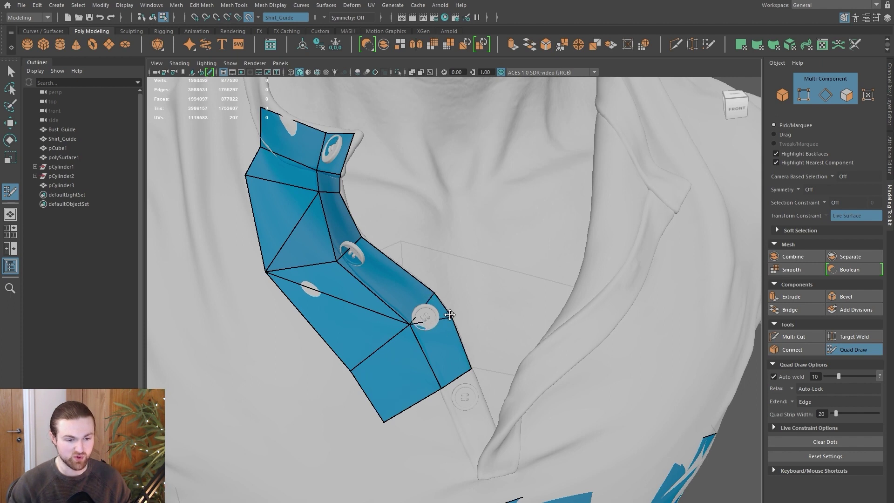
pyautogui.keyDown('alt'); pyautogui.moveTo(463, 410); pyautogui.dragTo(460, 310); pyautogui.keyUp('alt')
pyautogui.keyDown('alt'); pyautogui.moveTo(512, 354); pyautogui.dragTo(463, 361); pyautogui.keyUp('alt')
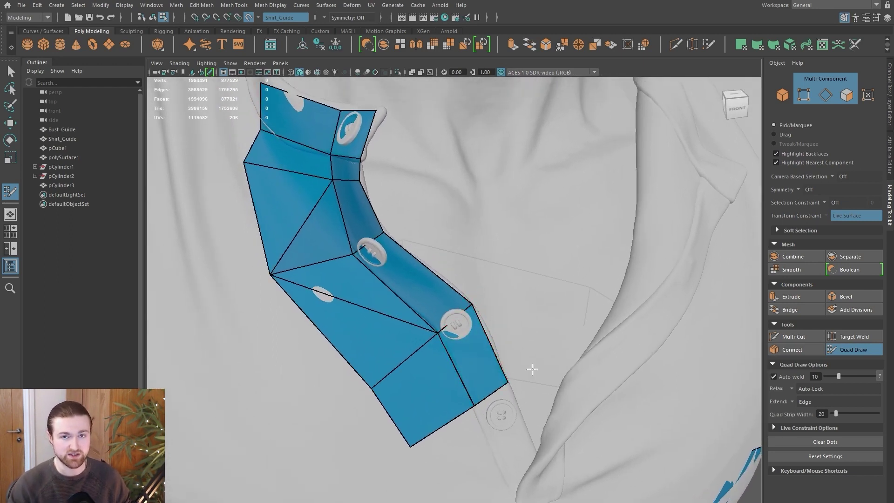
# Step: Add an edge across the placket below the third button and reposition its outer vertices along the placket border
pyautogui.keyDown('alt'); pyautogui.moveTo(489, 390); pyautogui.dragTo(485, 381); pyautogui.keyUp('alt')
pyautogui.keyDown('ctrl'); pyautogui.click(436, 328); pyautogui.keyUp('ctrl')
pyautogui.moveTo(434, 323); pyautogui.dragTo(478, 308)
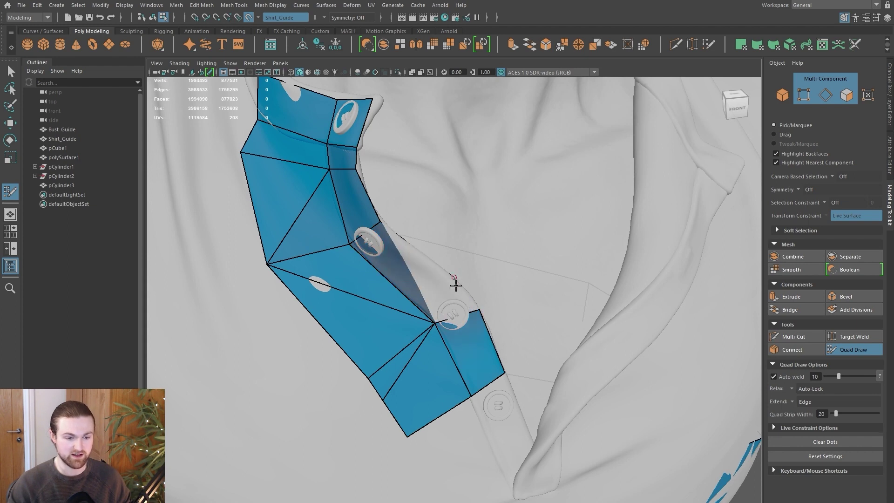
pyautogui.moveTo(469, 296); pyautogui.dragTo(452, 279)
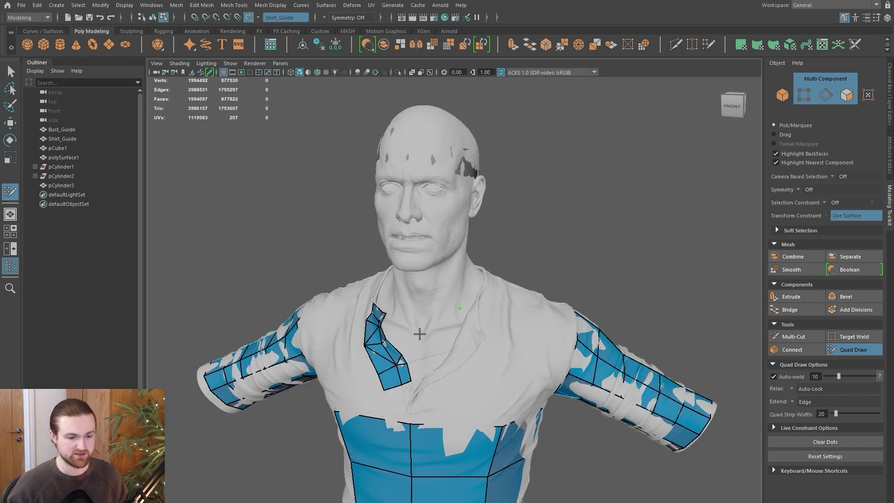
pyautogui.keyDown('alt'); pyautogui.moveTo(451, 334); pyautogui.dragTo(459, 301, button='middle'); pyautogui.keyUp('alt')
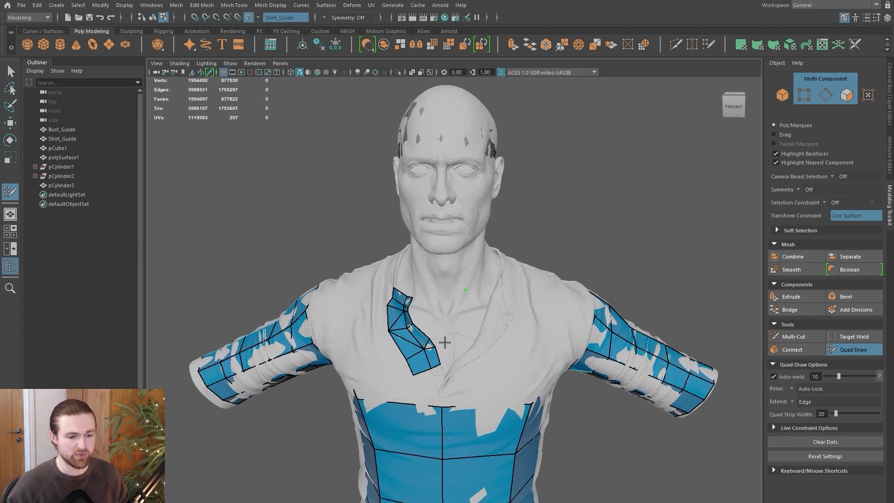
pyautogui.keyDown('alt'); pyautogui.moveTo(510, 349); pyautogui.dragTo(507, 333, button='middle'); pyautogui.keyUp('alt')
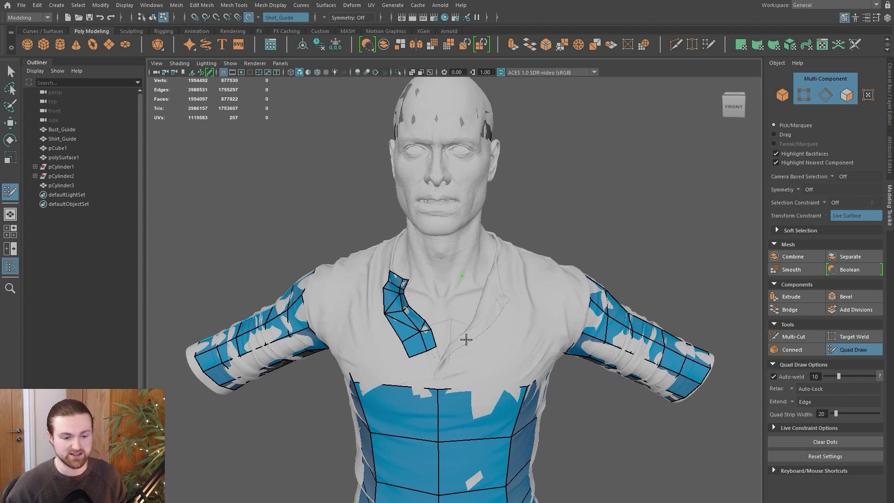